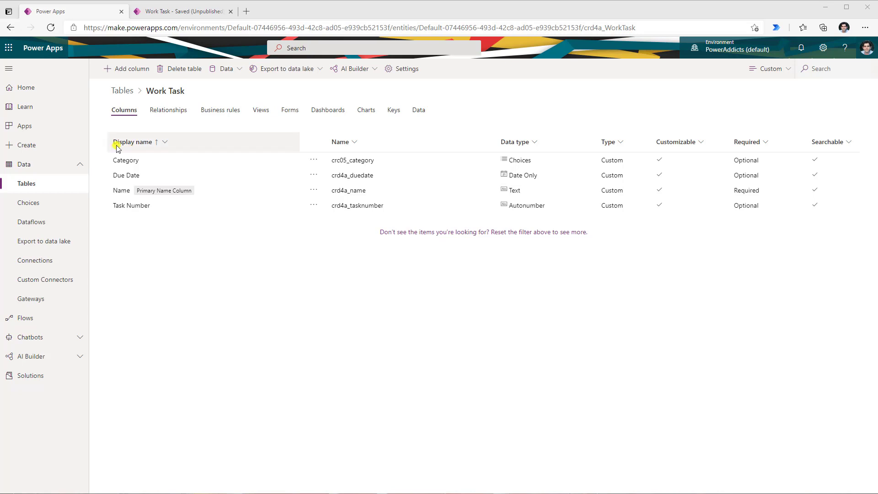
- Add a column named Priority to the Work Task table with the Choice data type
click(125, 72)
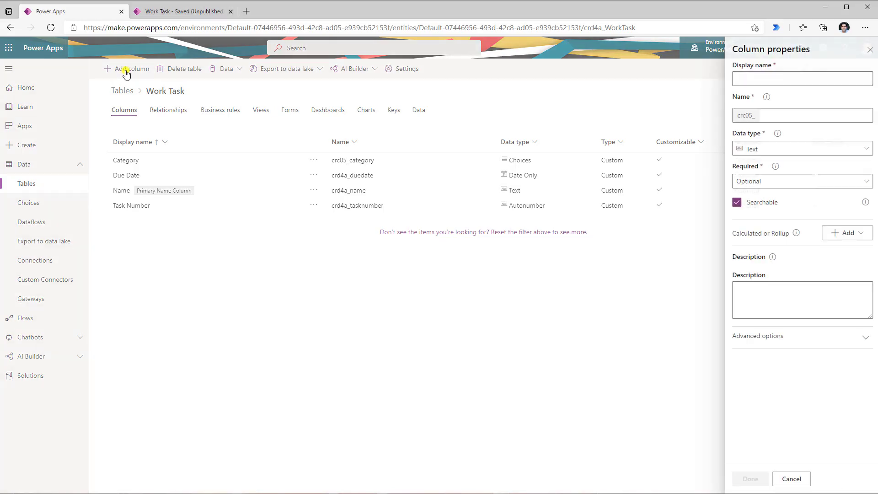
click(772, 79)
text(Priority)
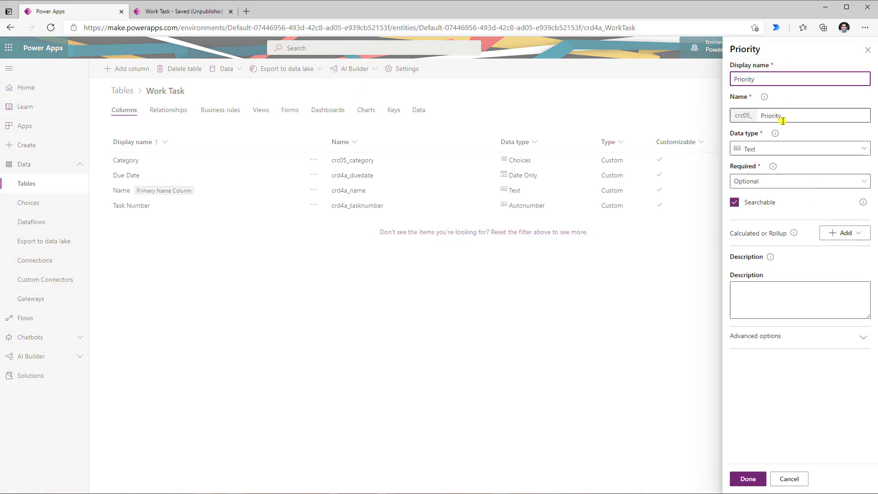
click(763, 151)
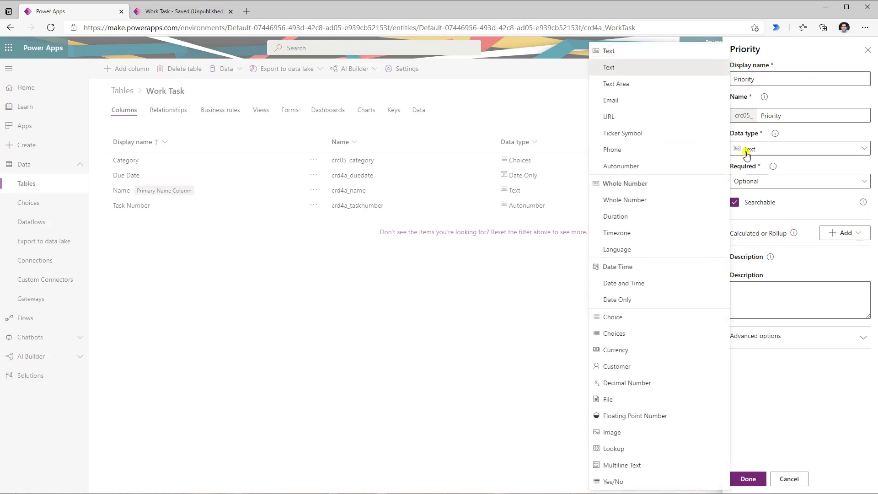
click(637, 317)
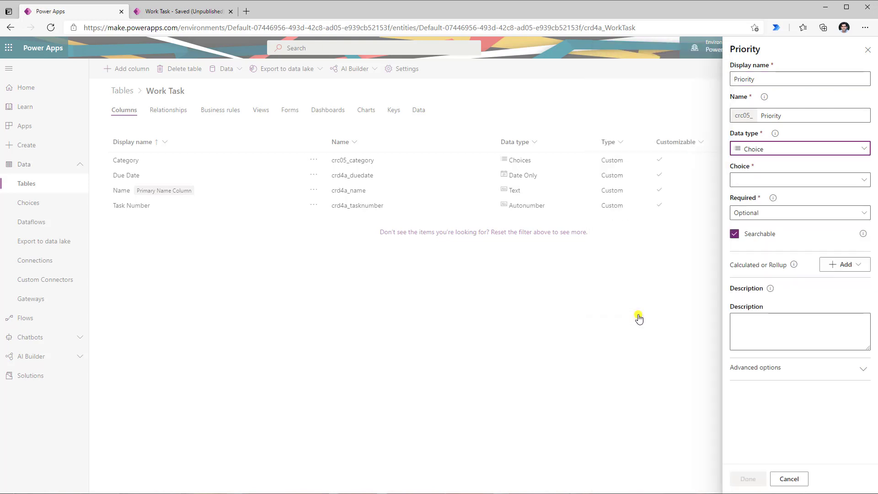
- Create a new choice for the Priority column with the display name Priority Choices
click(758, 180)
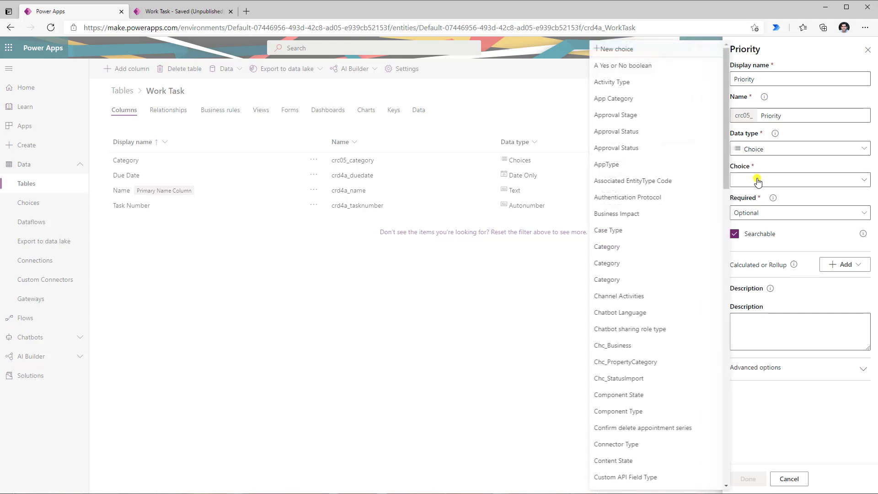
click(614, 50)
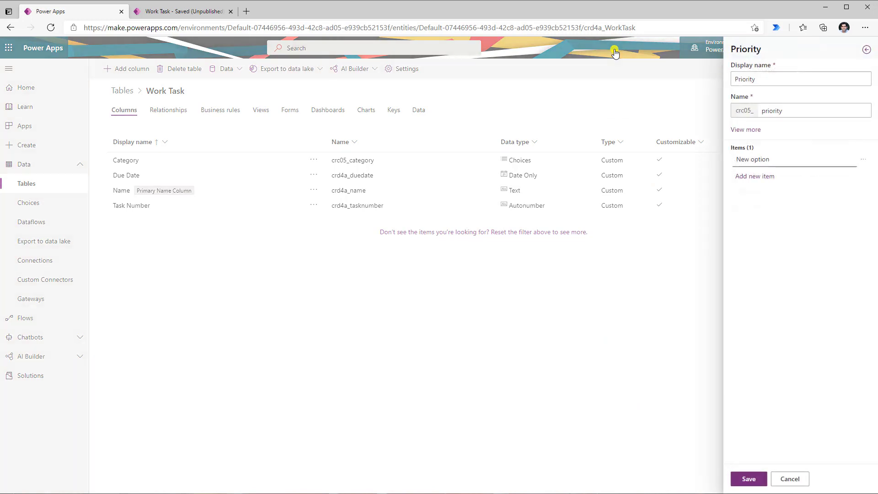
click(761, 78)
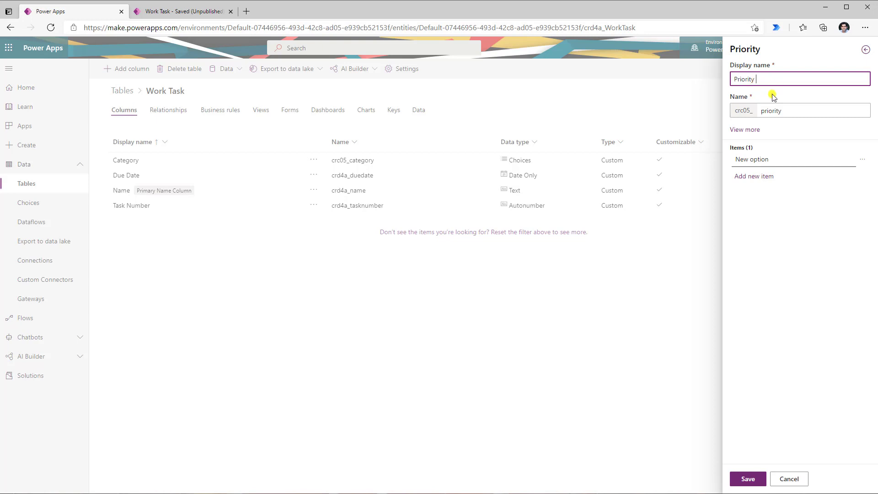
text(Choices)
key(Tab)
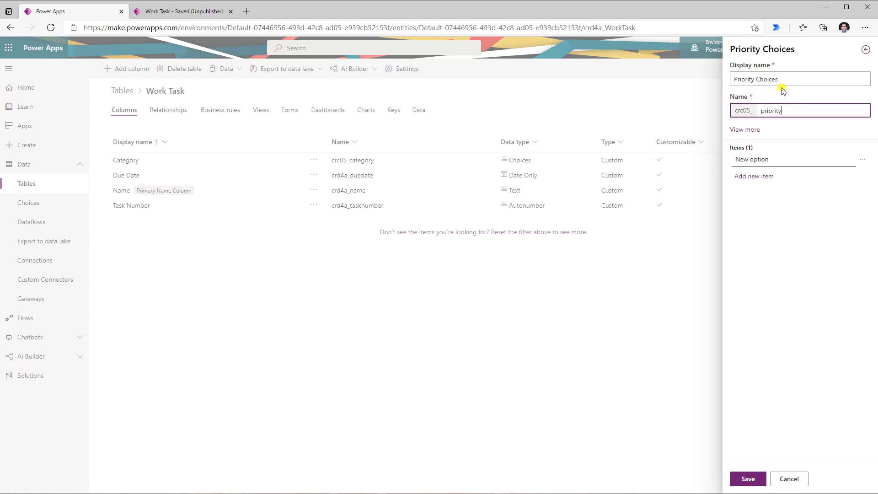
- Give Priority Choices the items Low, Medium and High, and save it with the Priority column
click(782, 160)
text(Low)
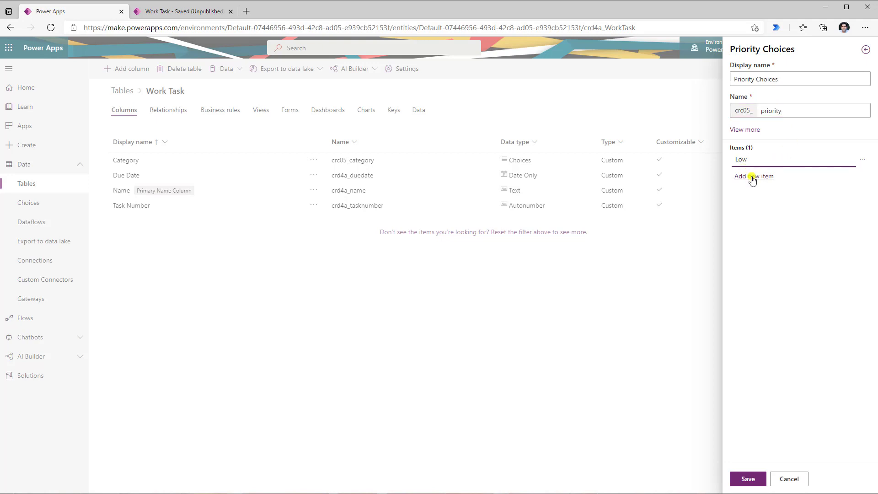
click(752, 177)
click(783, 181)
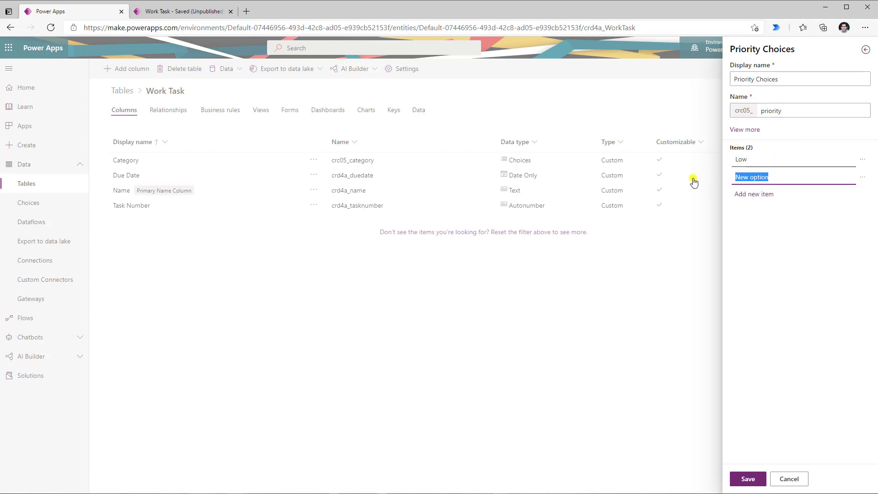
text(Medium)
key(Return)
text(High)
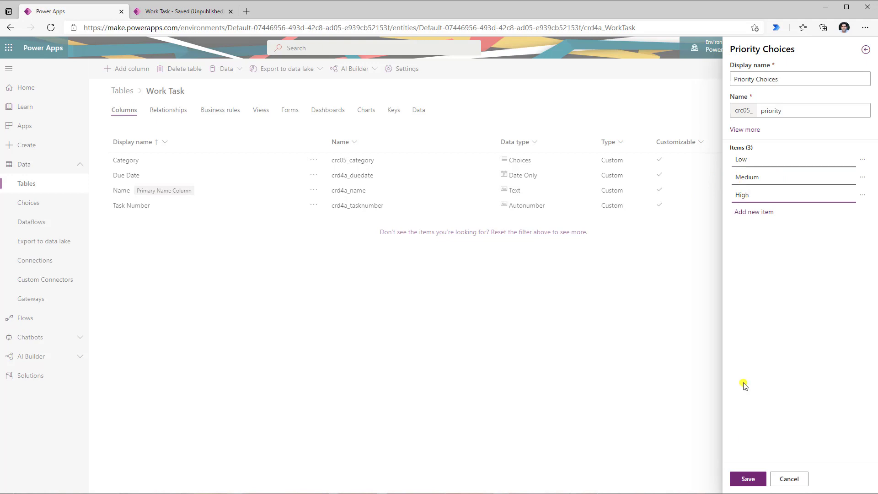
click(748, 480)
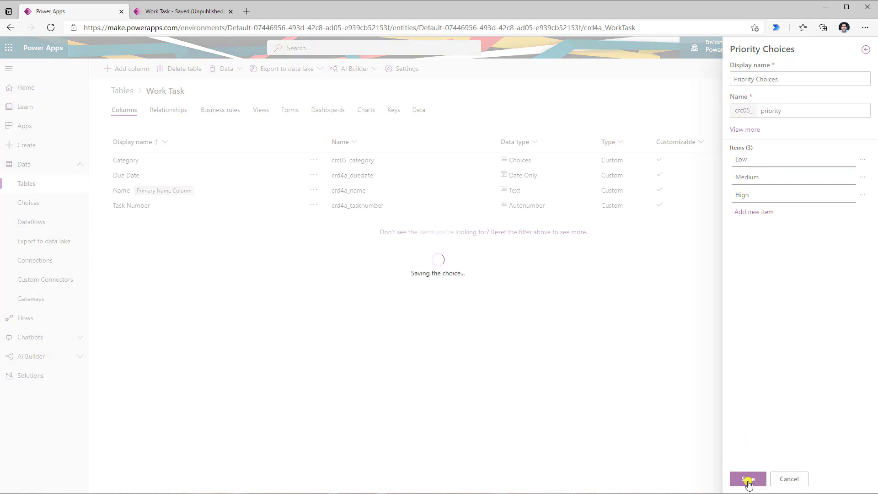
click(757, 479)
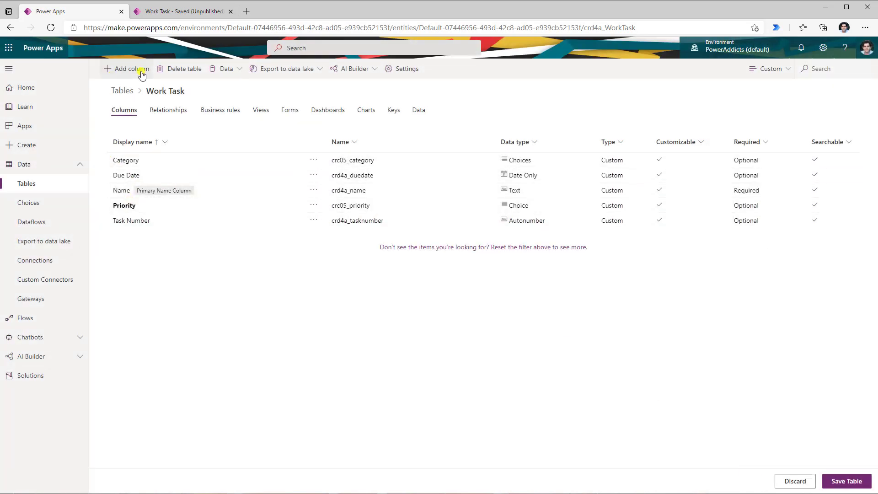
- Add a column named Work Task Status to the table with the Choice data type
click(138, 72)
click(745, 79)
text(Work Task Status)
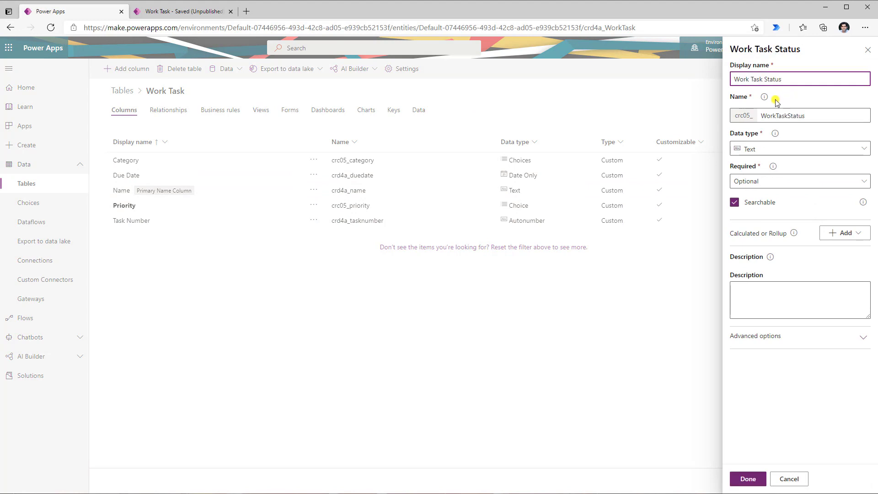
click(784, 149)
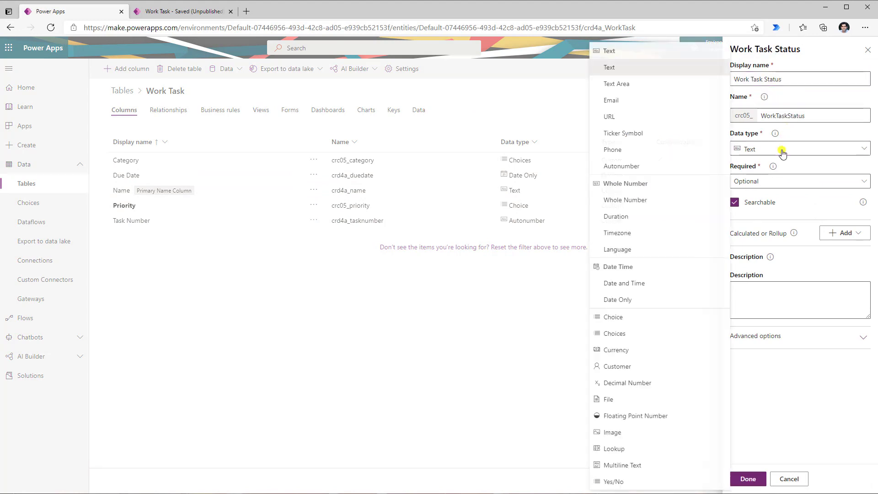
click(613, 318)
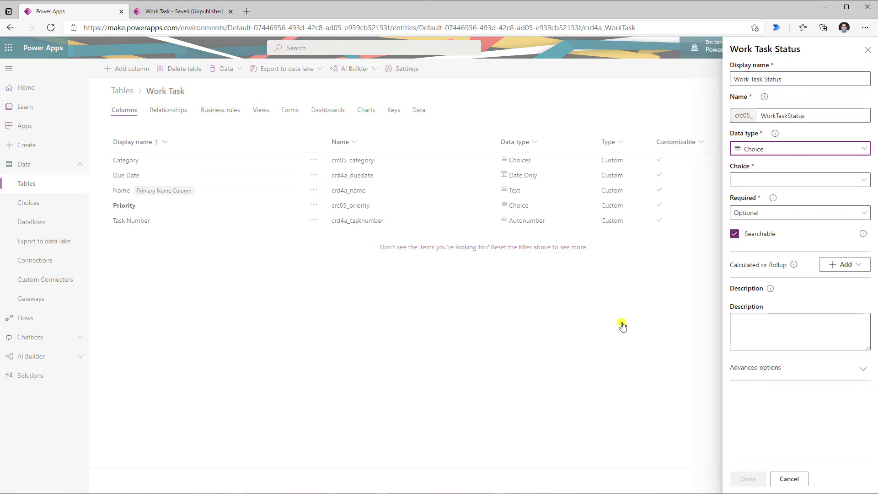
- Create a new choice for the status column with the display name Work Task Status Choices
click(750, 181)
click(629, 49)
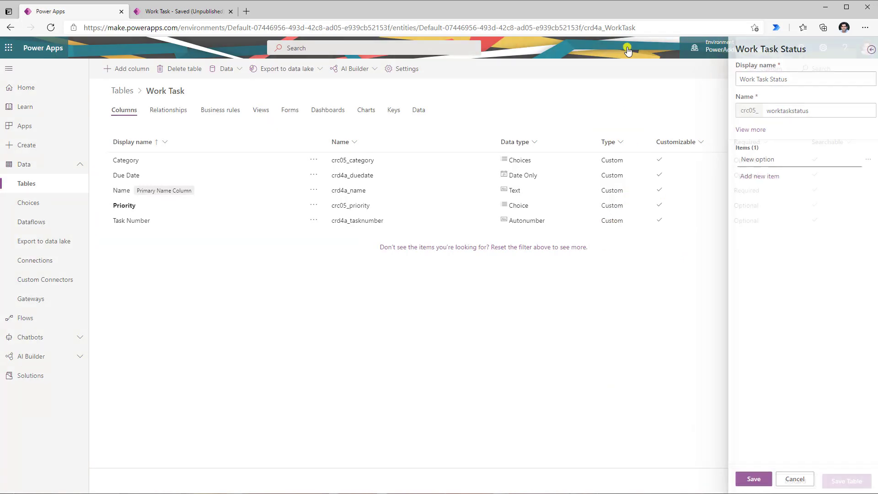
click(791, 85)
text(Choices)
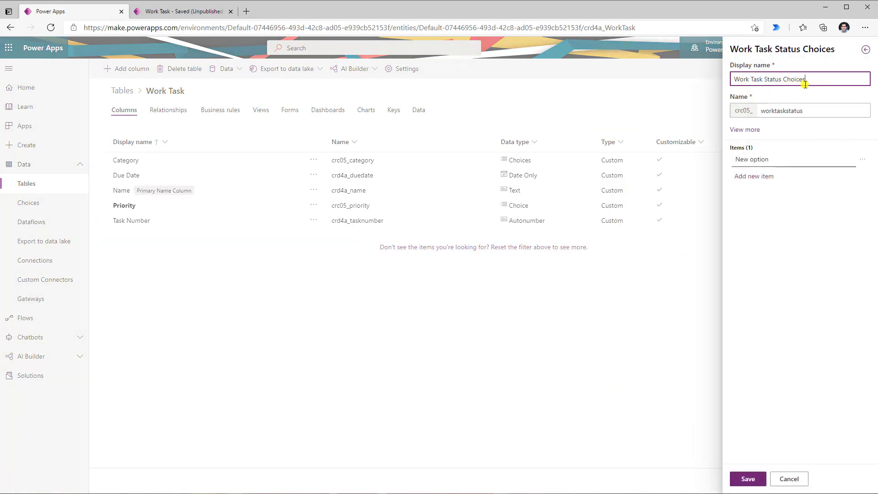
- Enter the status items In Progress, Completed, Deferred and Not Started, and save the choice, the column and the table
click(800, 163)
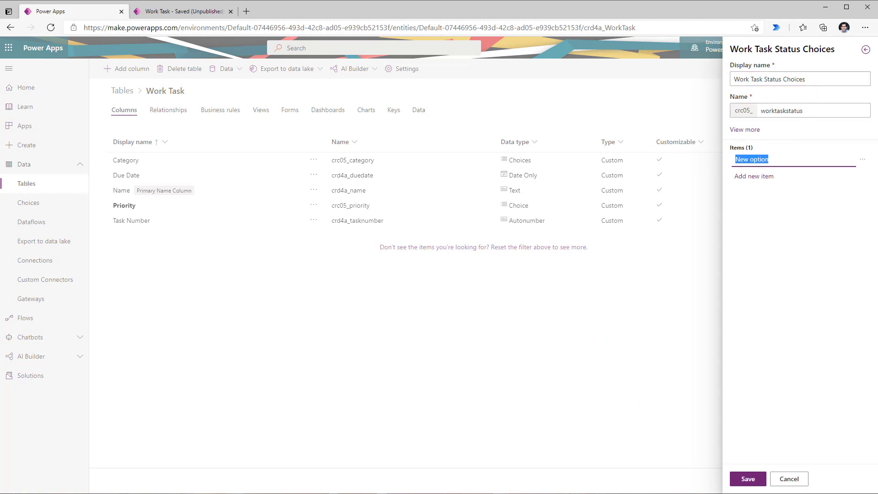
text(In Progress Completed Deferred Not Started)
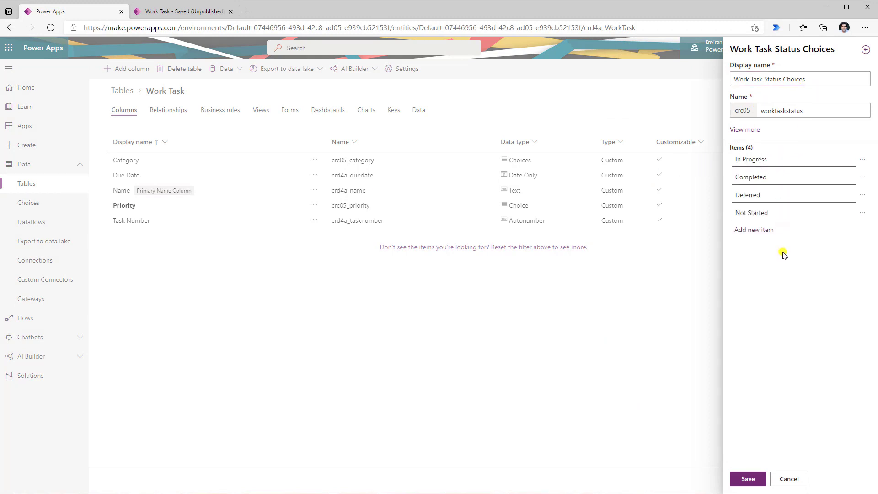
click(746, 479)
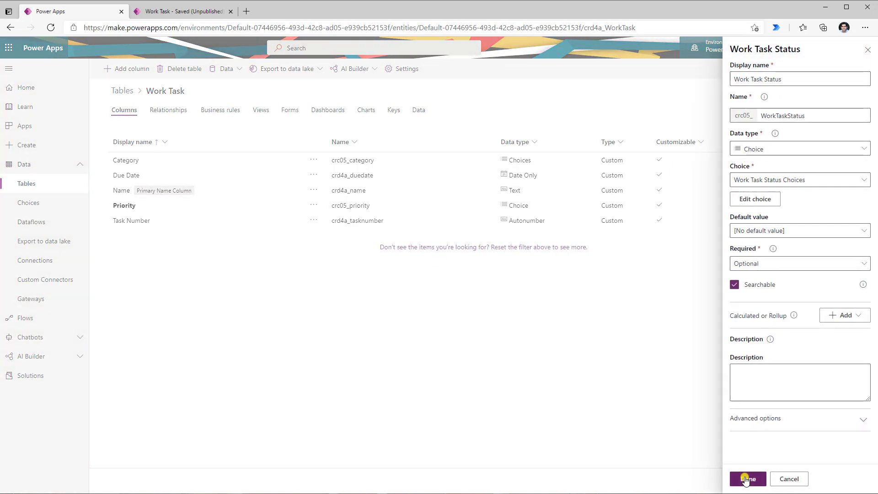
click(746, 479)
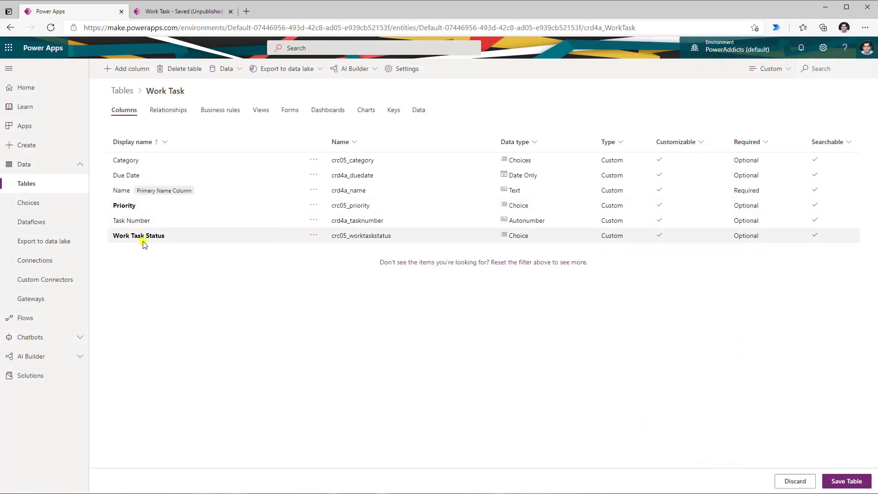
click(847, 483)
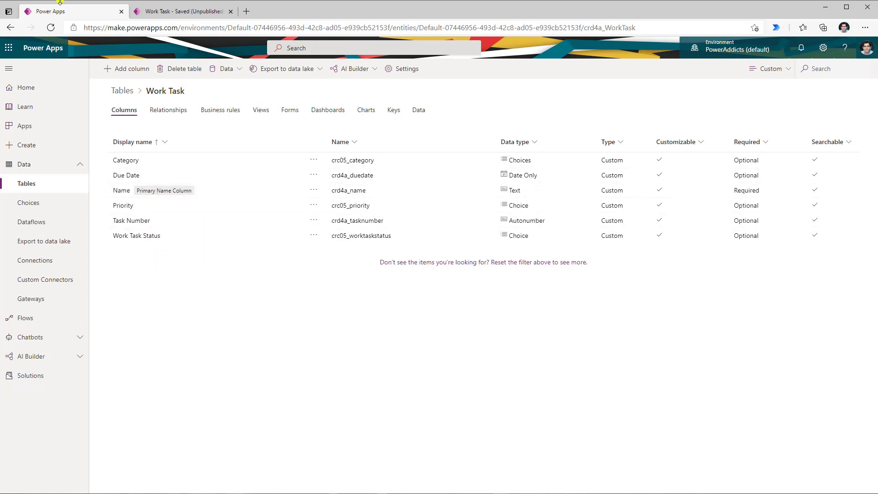
- Switch to the running Work Task app, look through the work items and open Build test cases
click(145, 12)
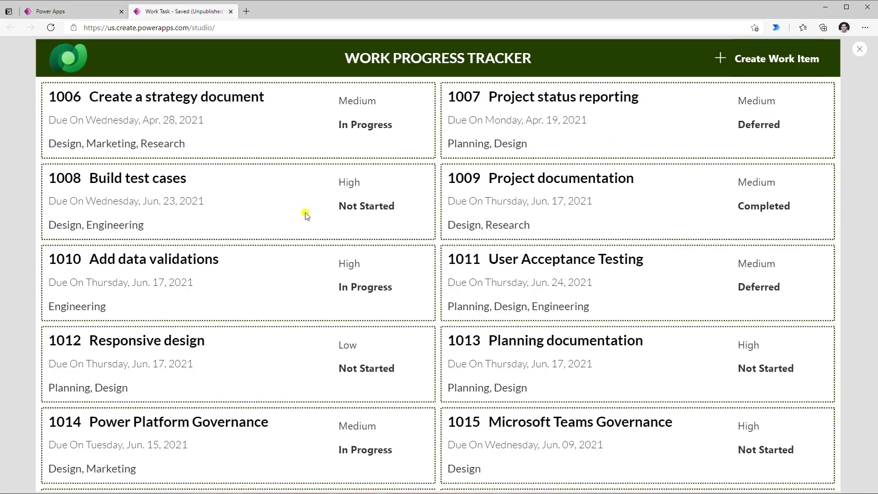
scroll(329, 211, down, 5)
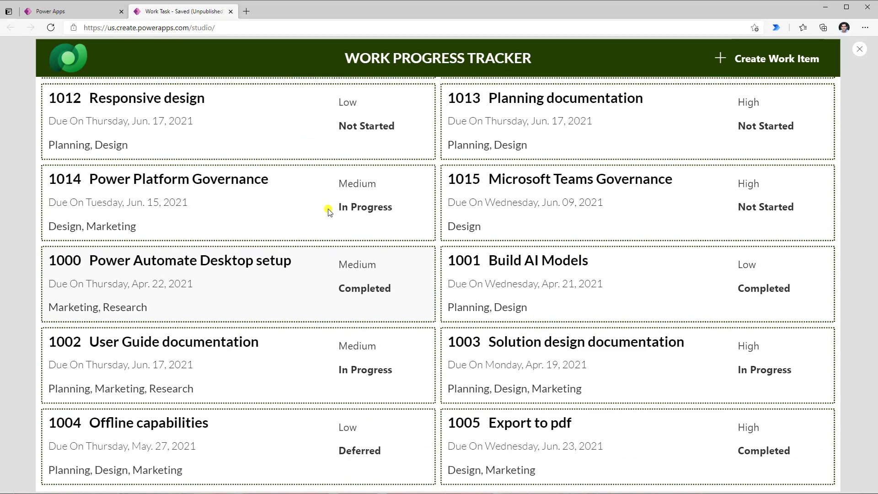
scroll(329, 212, up, 5)
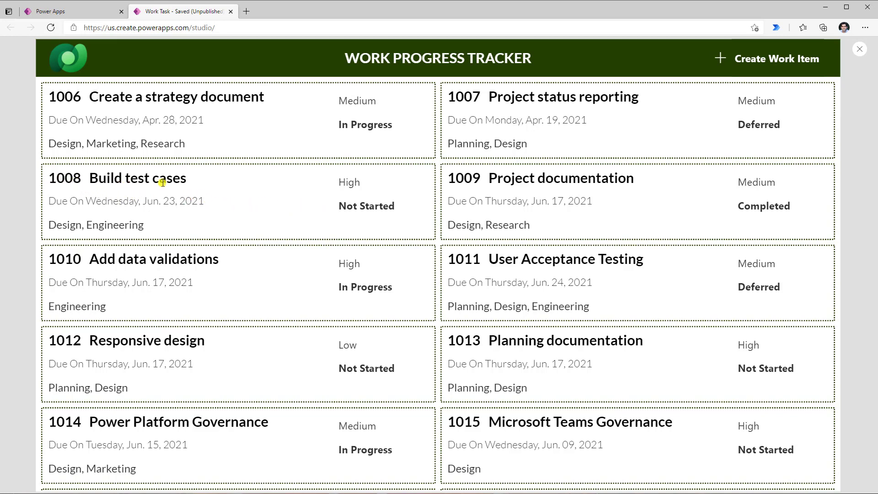
click(275, 200)
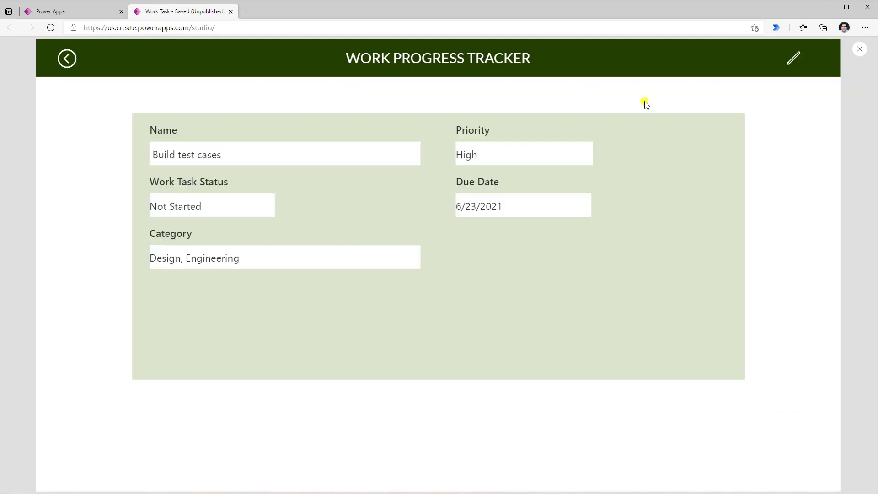
- Set the Work Task Status of Build test cases to Completed, submit it and return to the home screen
click(794, 59)
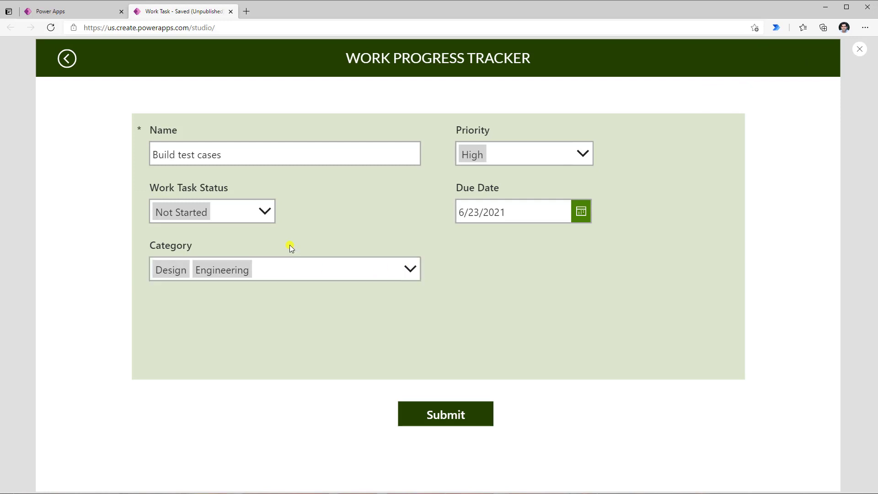
click(252, 212)
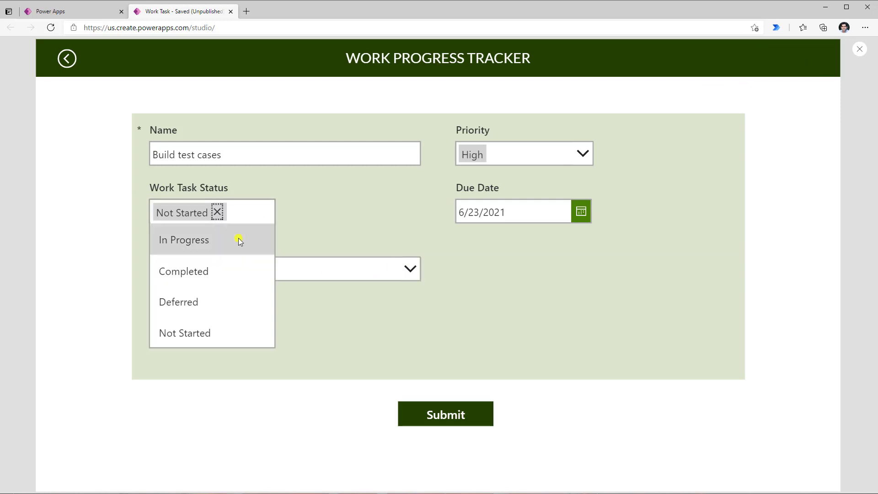
click(207, 272)
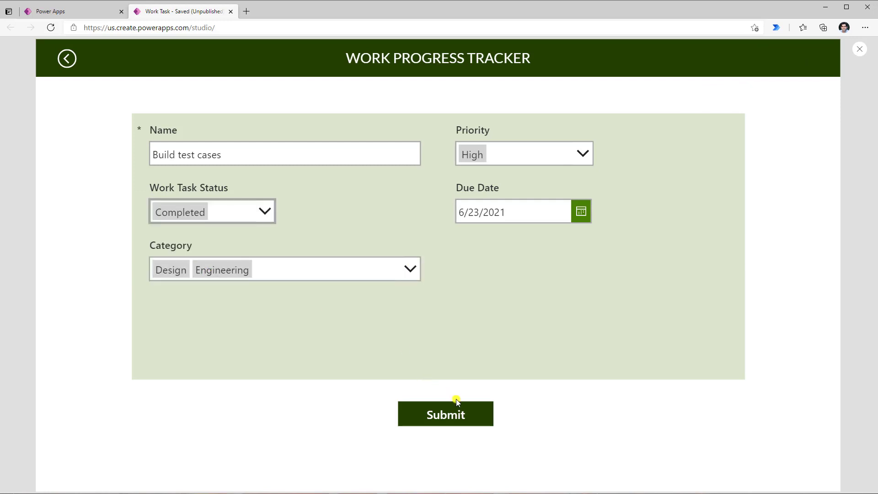
click(461, 417)
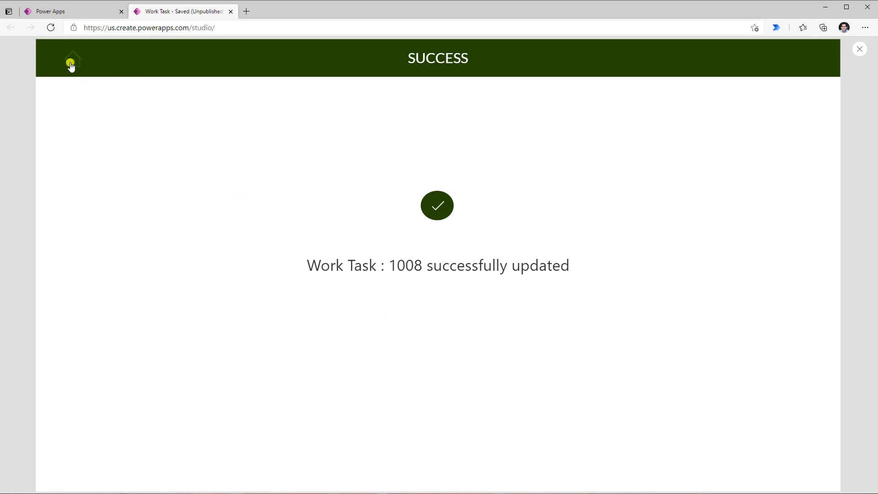
click(70, 65)
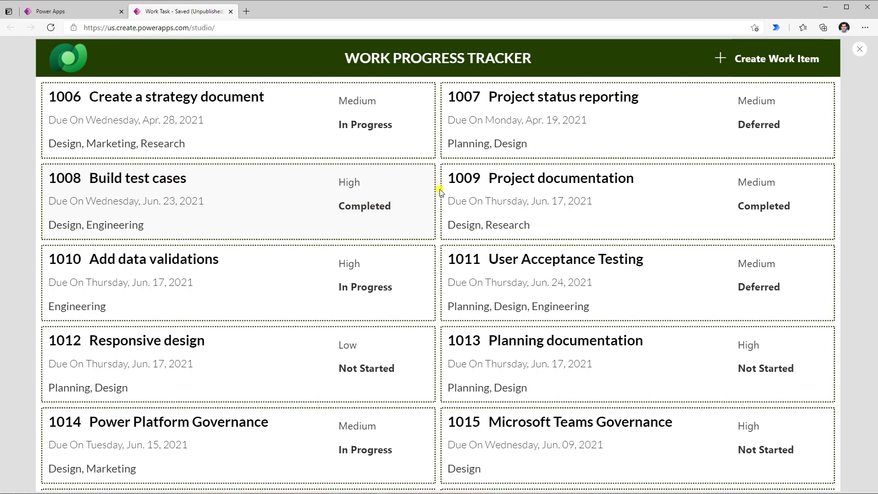
- Leave the preview and wrap the gallery's Work Tasks source in a Filter function that tests the 'Work Task Status' column
click(860, 49)
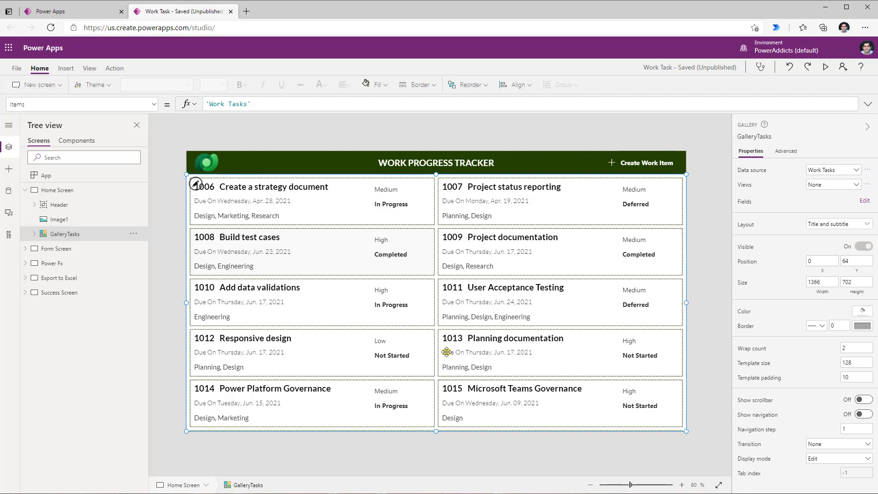
click(210, 104)
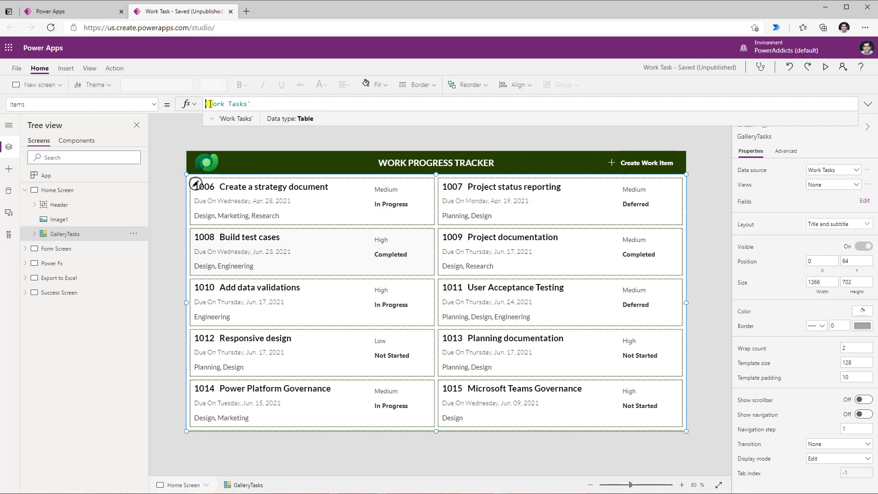
text(Filter()
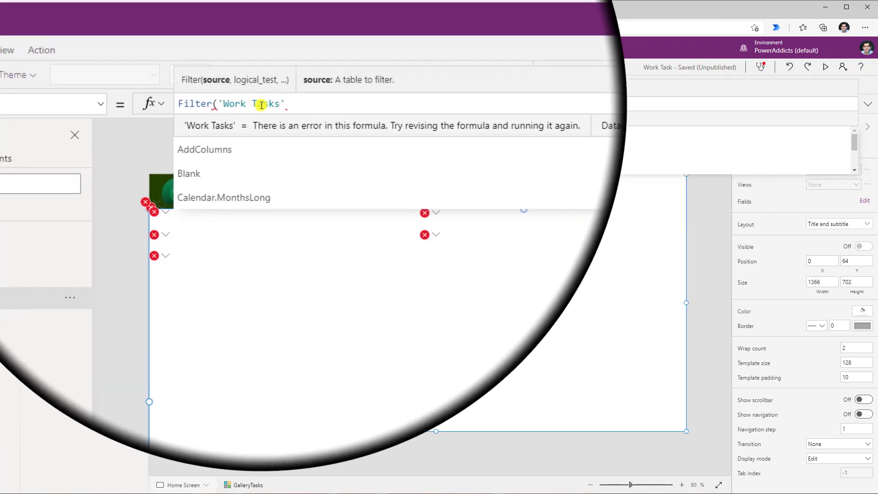
click(291, 105)
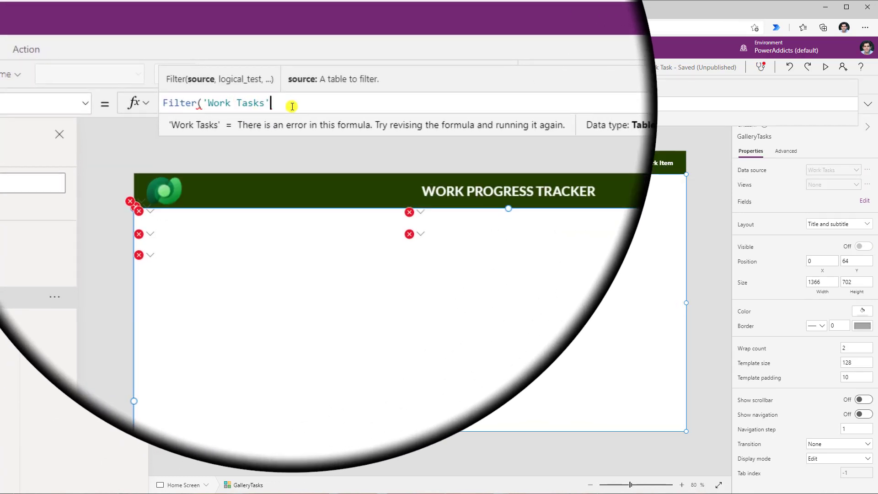
text(,)
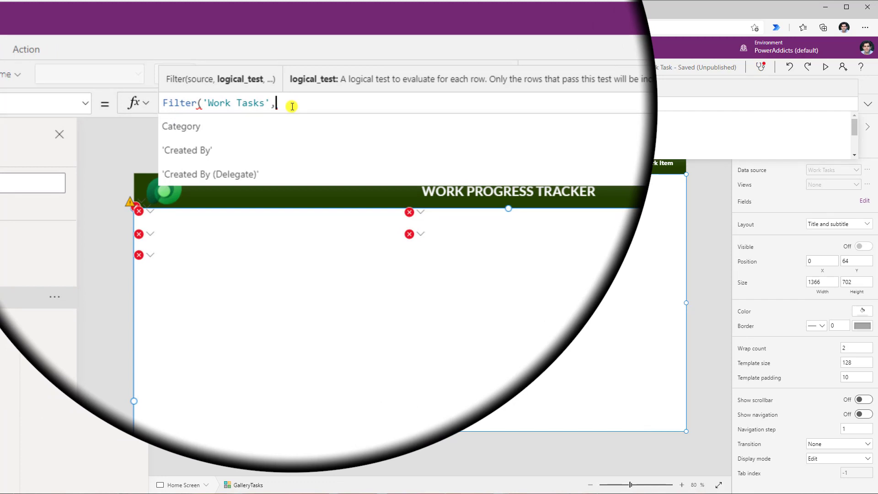
text(work)
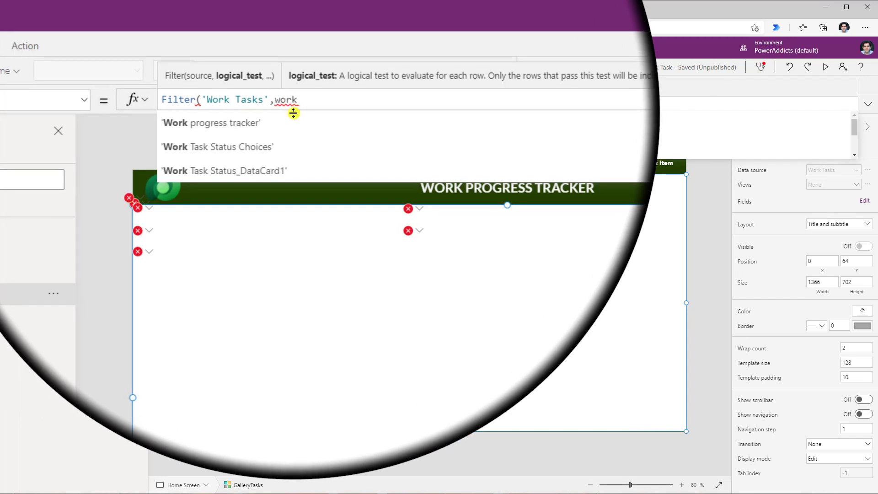
scroll(294, 120, down, 3)
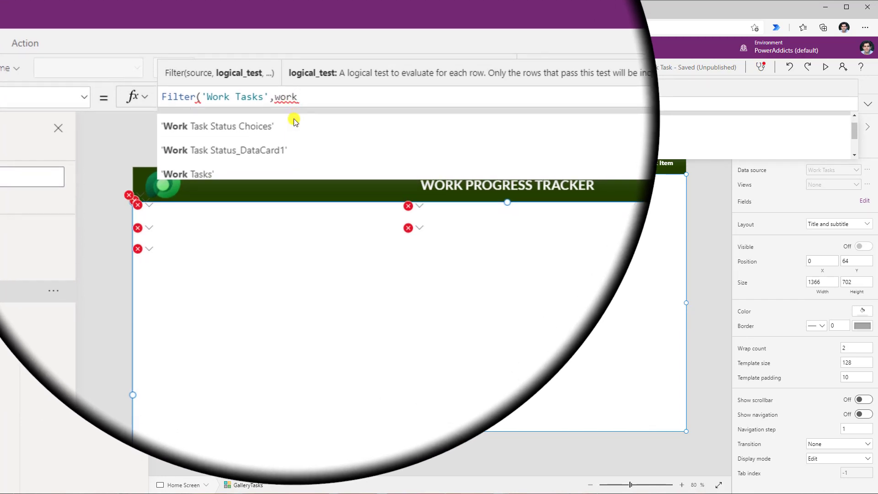
scroll(294, 120, up, 2)
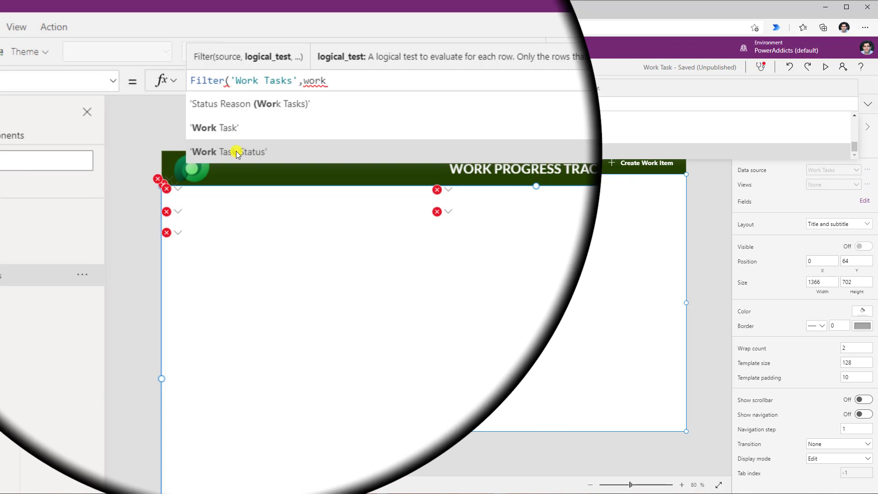
click(263, 153)
- Try to compare 'Work Task Status' with the text "Completed" in the filter, close the formula and check both sides of the comparison
text(=)
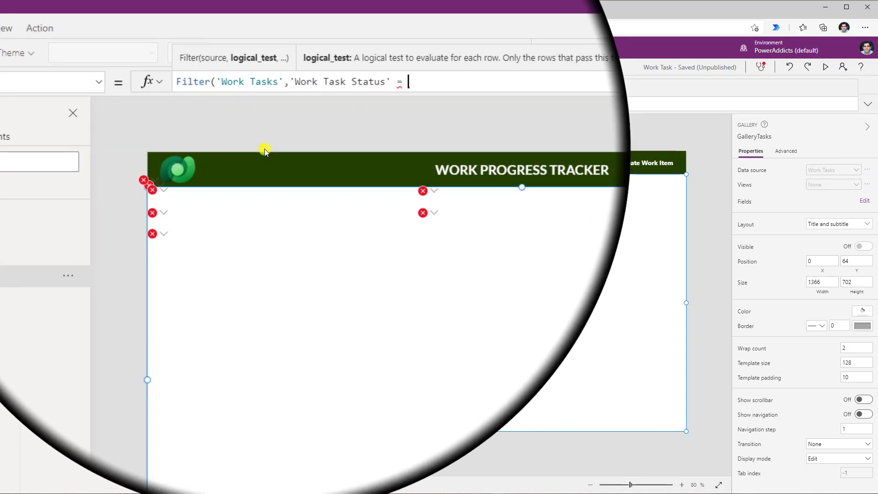
text( "C)
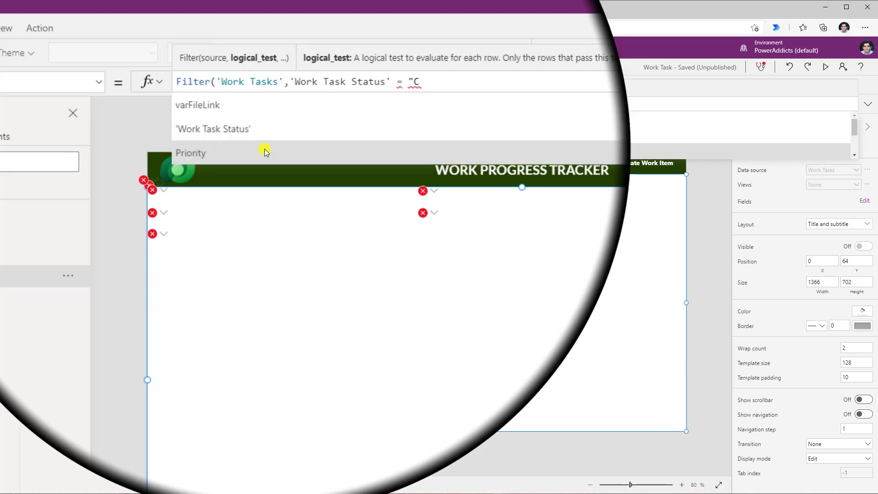
text(ompleted")
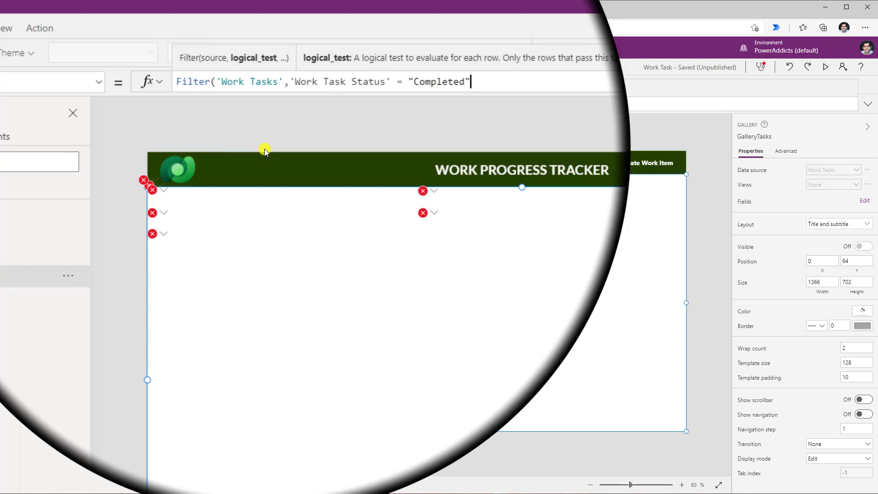
text())
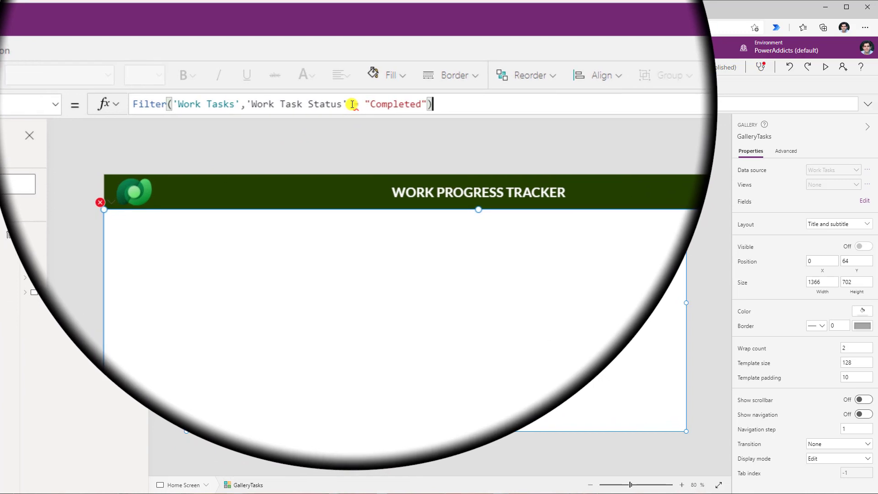
mouse_move(400, 82)
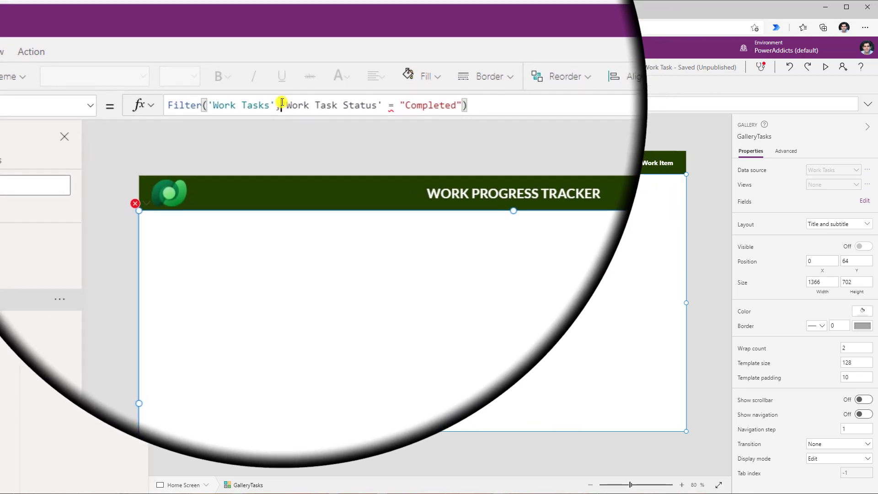
drag(270, 104, 350, 106)
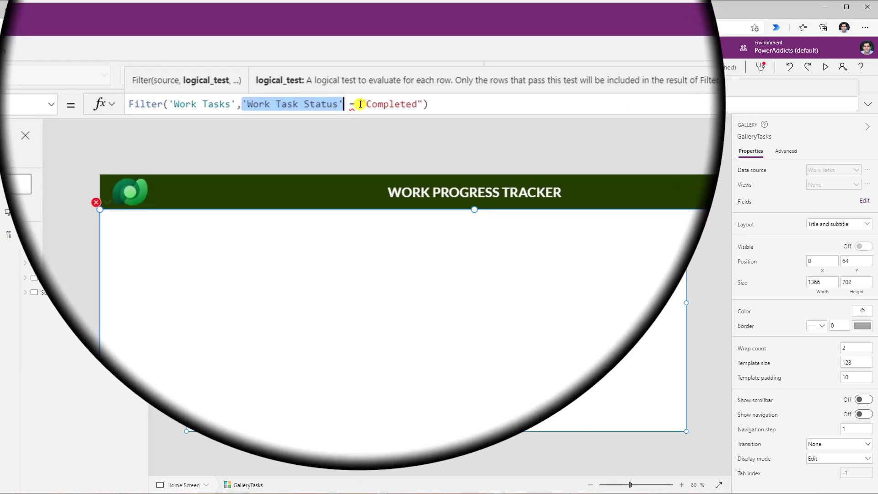
drag(364, 104, 417, 105)
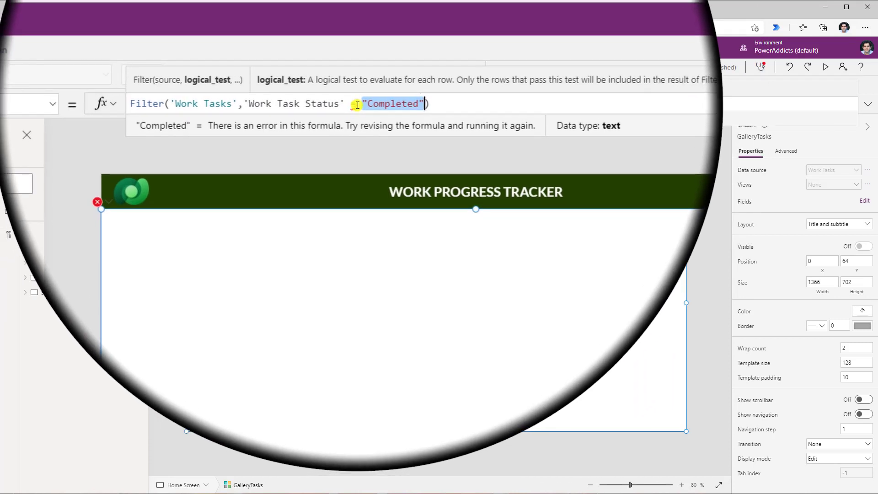
click(356, 107)
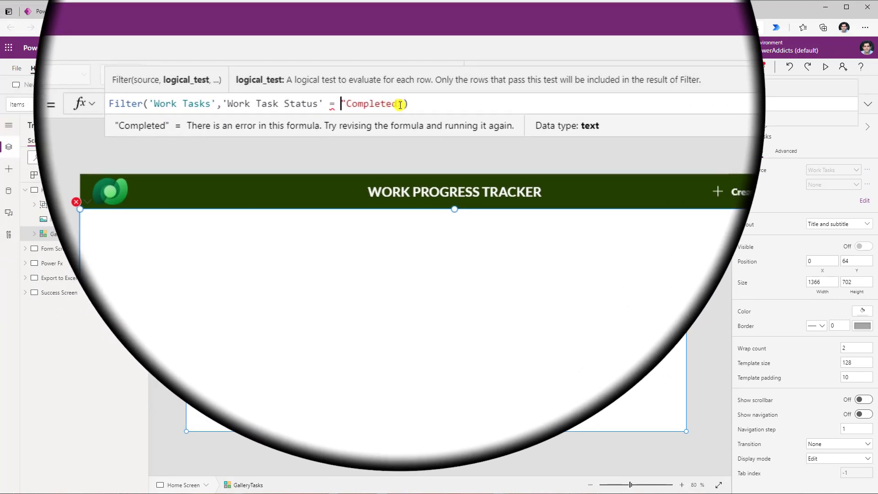
- Replace the text value in the filter with 'Work Task Status Choices'.Completed and preview the filtered gallery
shift+click(402, 104)
key(BackSpace)
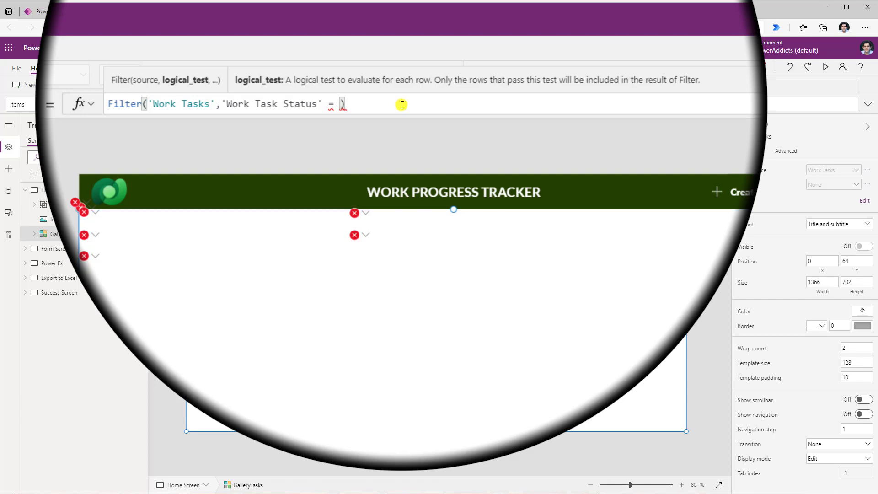
text(work)
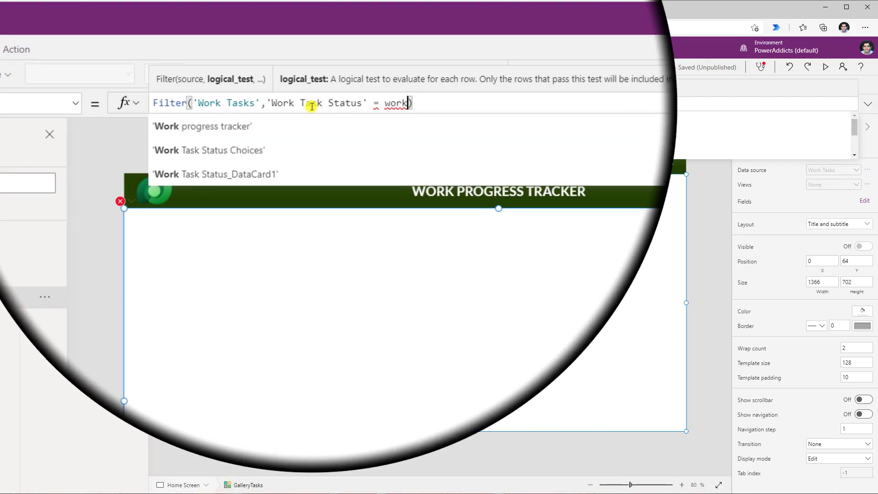
click(280, 137)
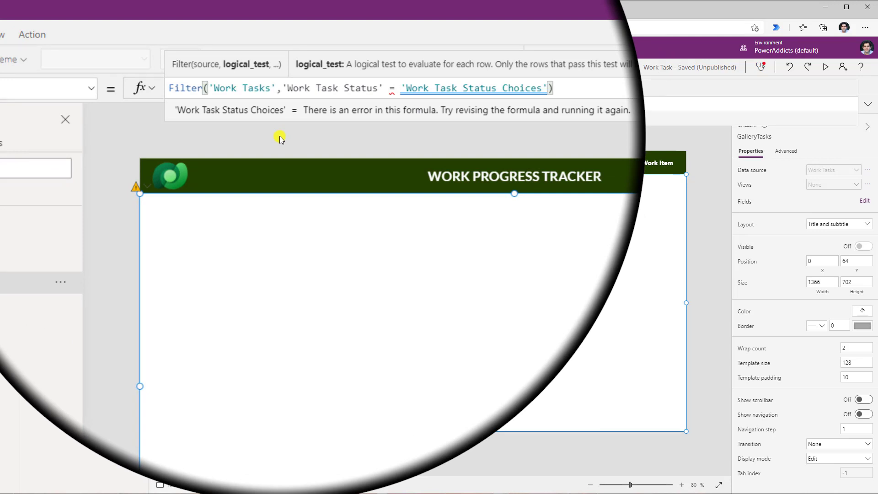
text(.)
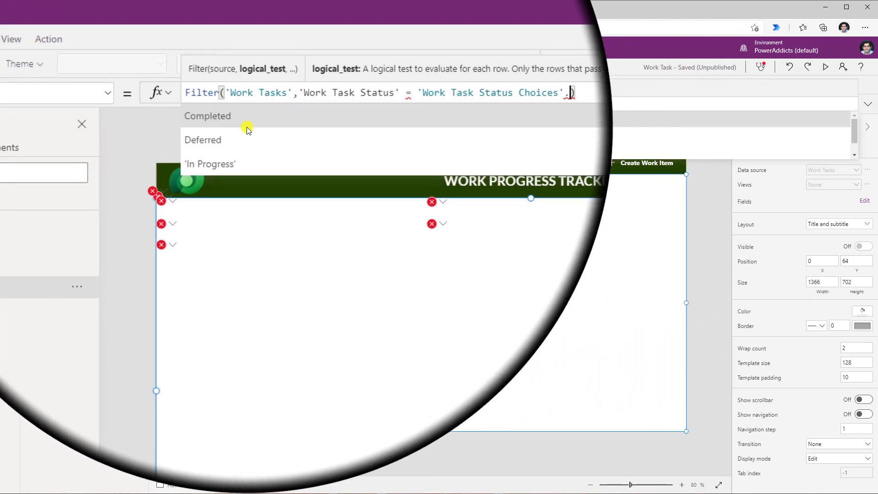
scroll(248, 137, down, 1)
scroll(248, 148, up, 1)
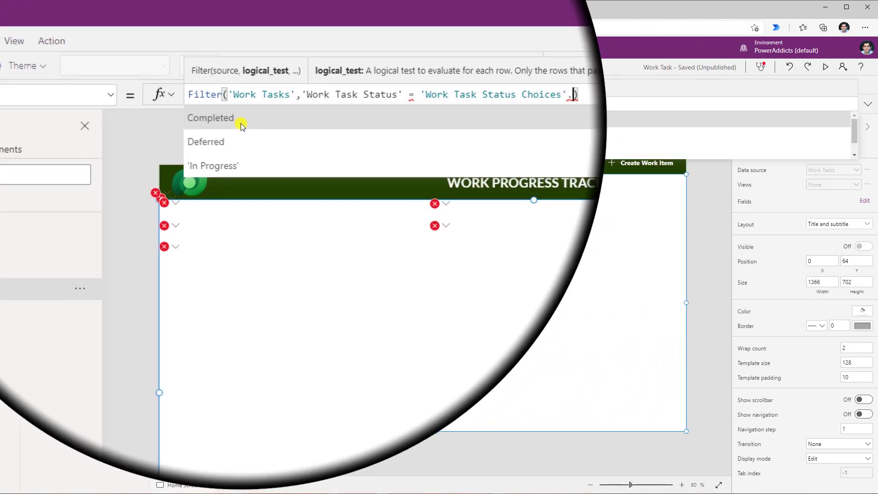
click(241, 124)
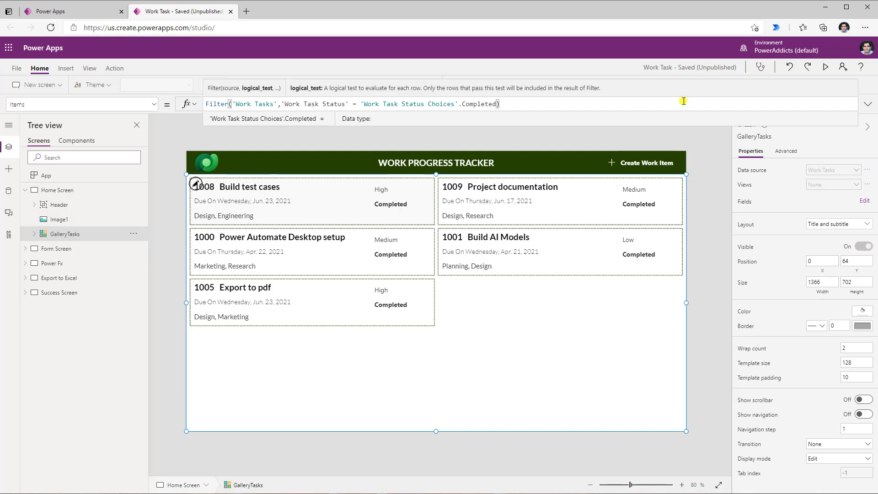
click(829, 68)
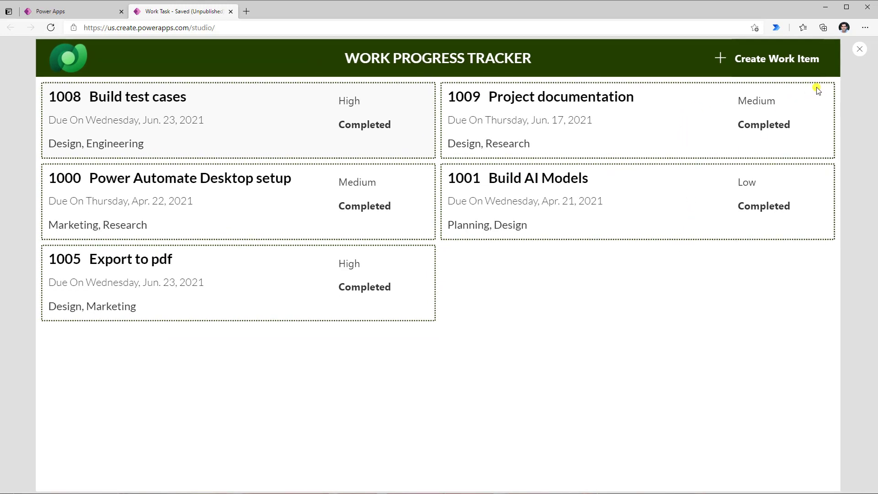
click(859, 49)
- Change the filter's choice value to 'Work Task Status Choices'.'In Progress'
text(.)
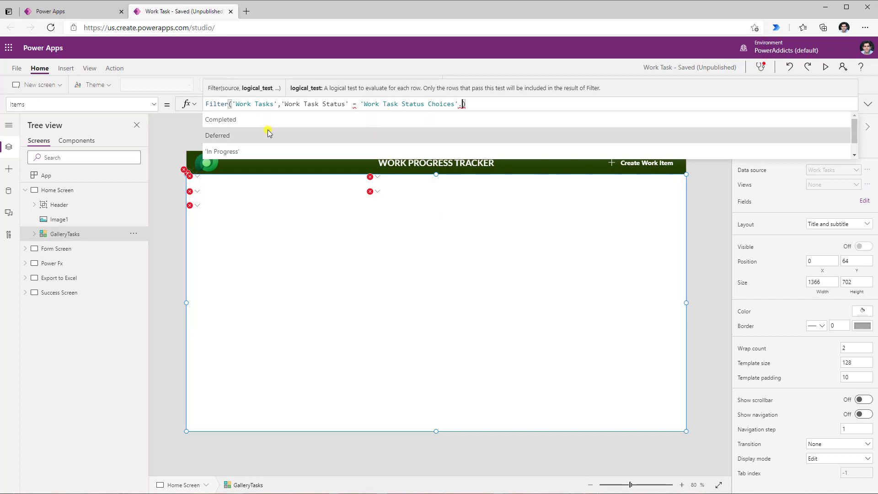
scroll(268, 133, down, 1)
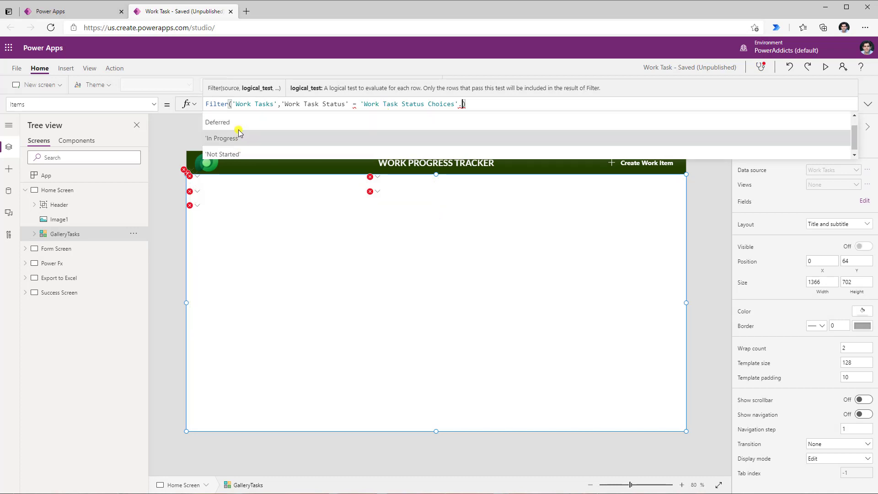
scroll(238, 133, up, 1)
scroll(233, 135, down, 1)
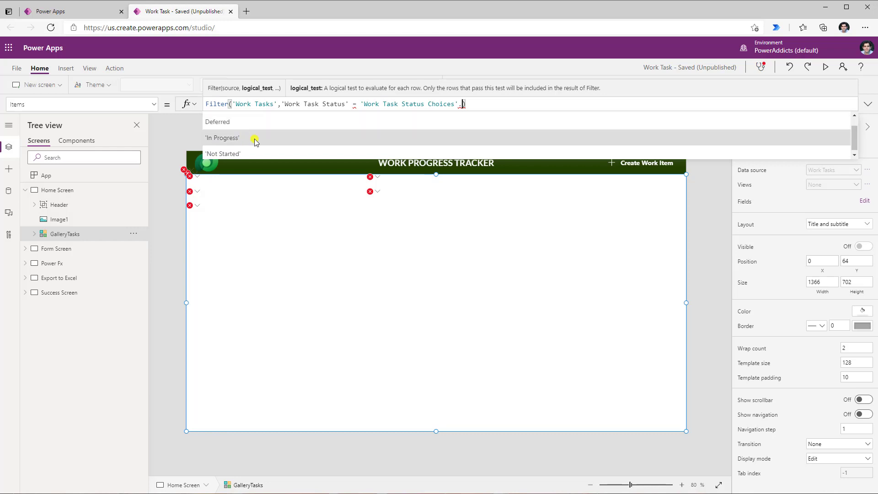
click(255, 139)
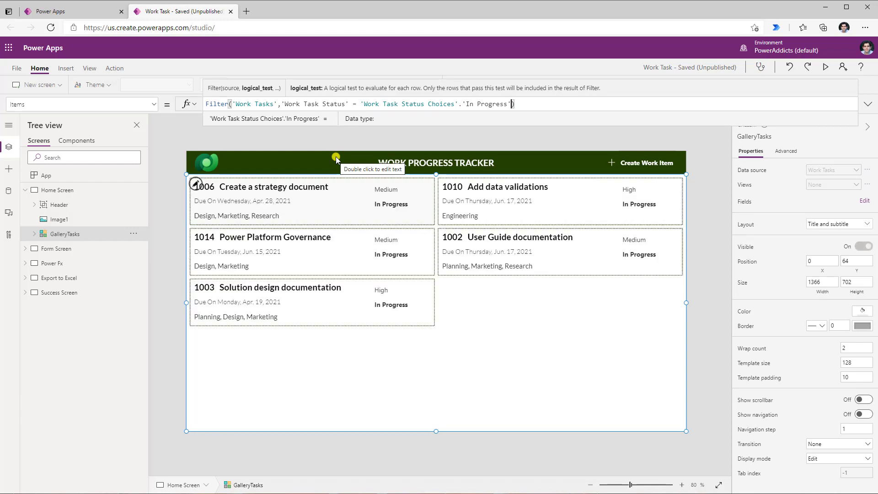
- Remove the status condition from the gallery's Filter formula and put the Priority column in its place
drag(361, 104, 512, 105)
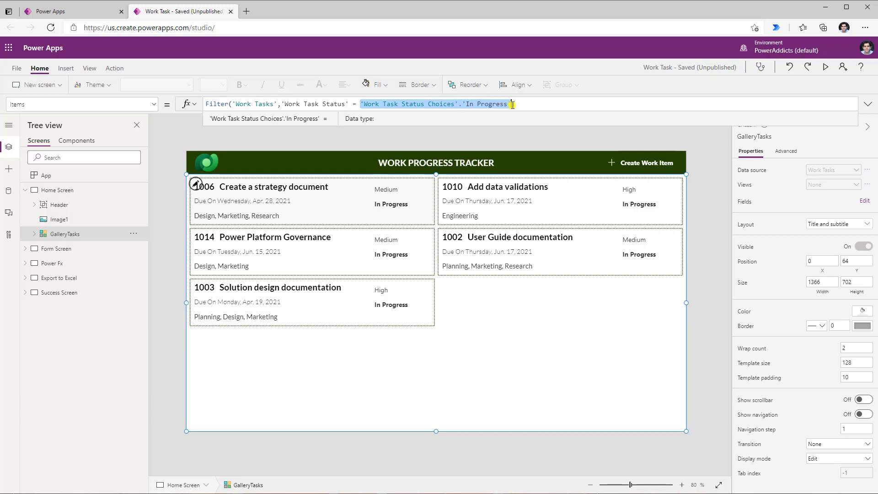
key(BackSpace)
key(BackSpace)
key(BackSpace)
key(BackSpace)
key(BackSpace)
key(BackSpace)
key(BackSpace)
key(BackSpace)
key(BackSpace)
key(BackSpace)
key(BackSpace)
key(BackSpace)
key(BackSpace)
key(BackSpace)
key(BackSpace)
key(BackSpace)
key(BackSpace)
key(BackSpace)
key(BackSpace)
key(BackSpace)
text(Prio)
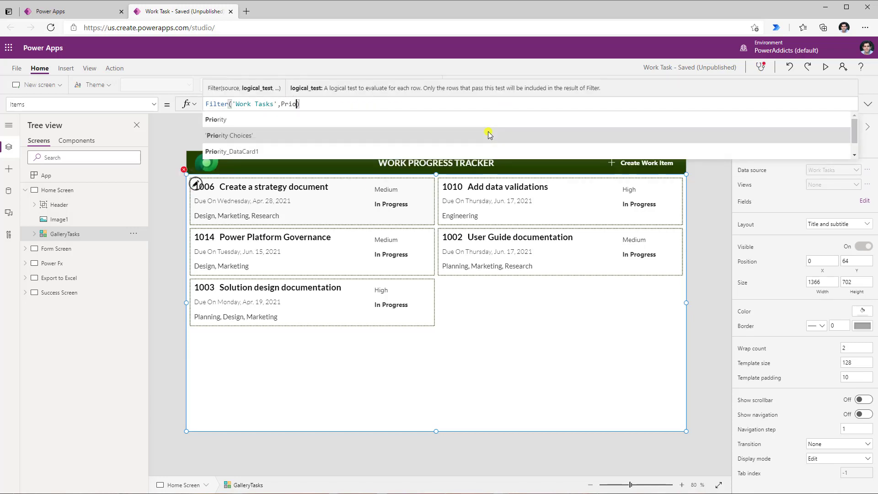
click(453, 120)
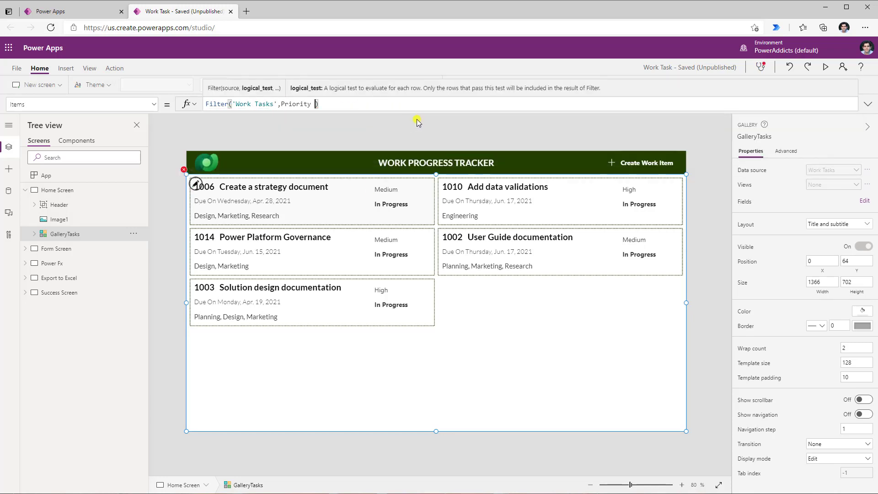
- Complete the filter condition as Priority = 'Priority Choices'.High, then preview the gallery and return to editing
text(= prior)
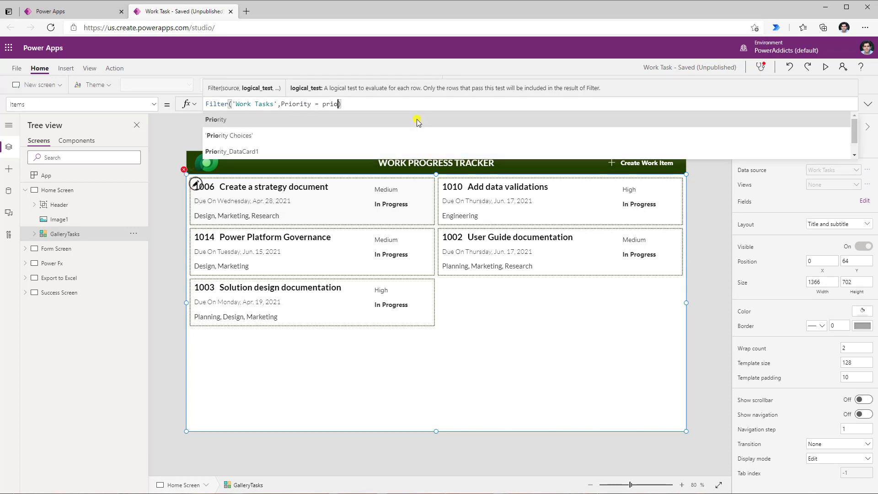
click(235, 138)
text(.)
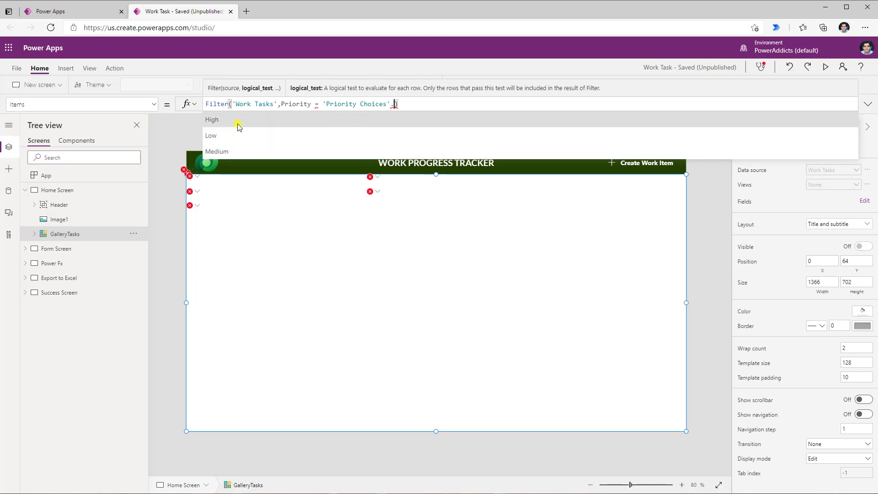
click(238, 121)
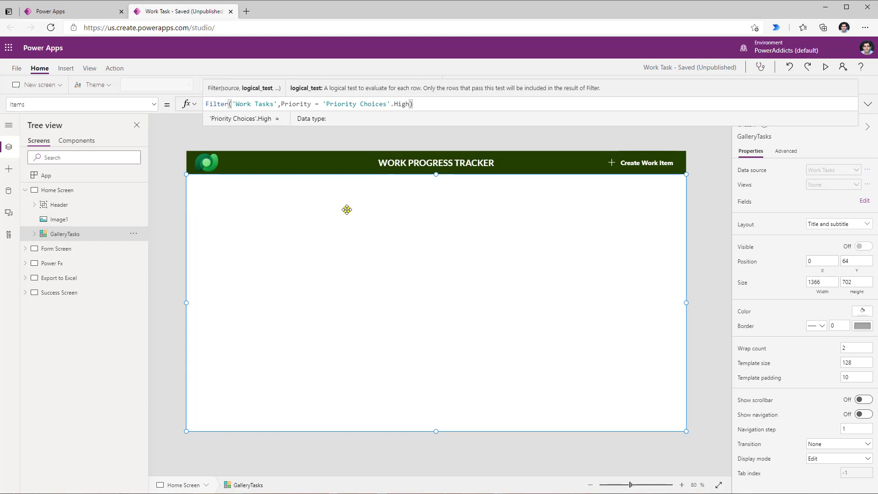
click(828, 68)
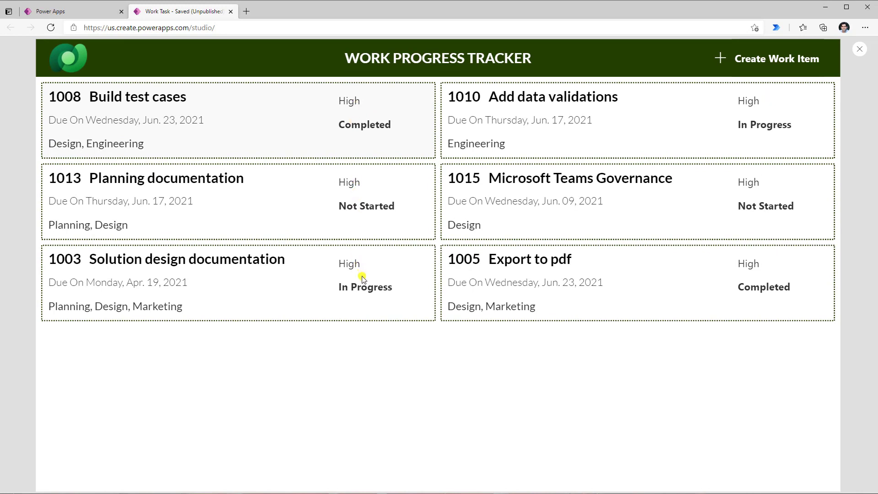
click(860, 49)
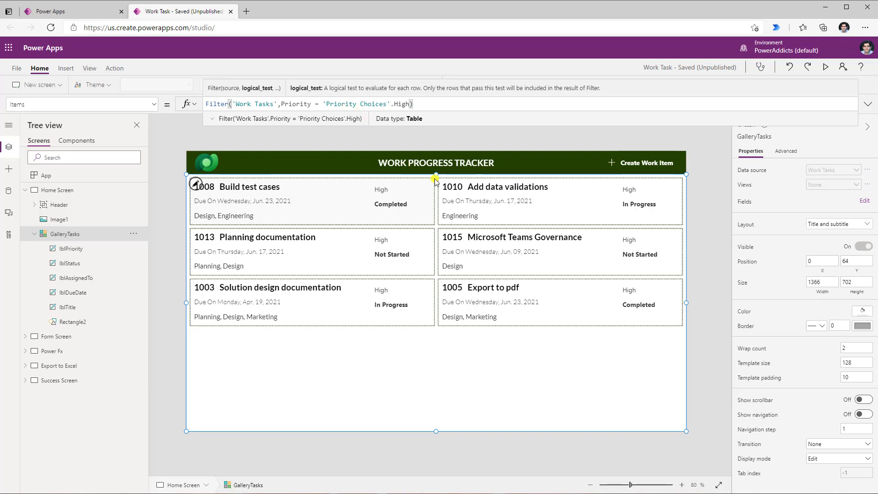
- Lower the task gallery's upper edge to a Y position of about 167 and insert a drop-down control on the Home Screen
drag(436, 175, 436, 213)
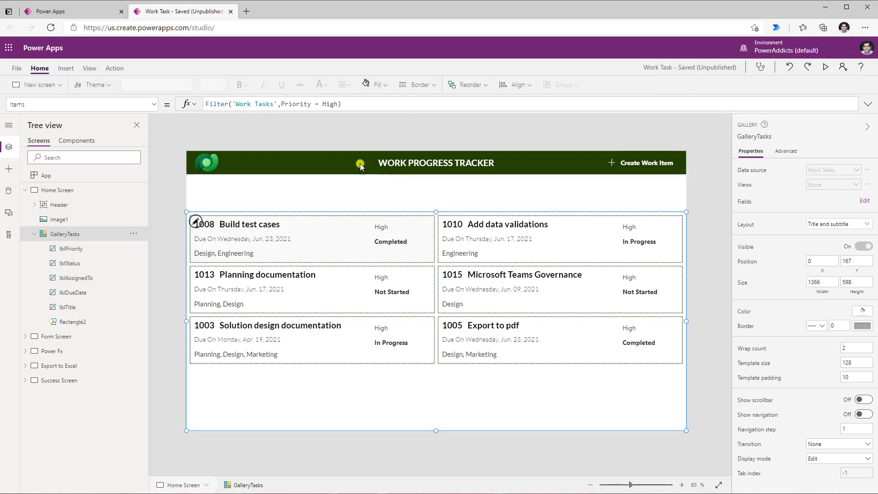
click(316, 136)
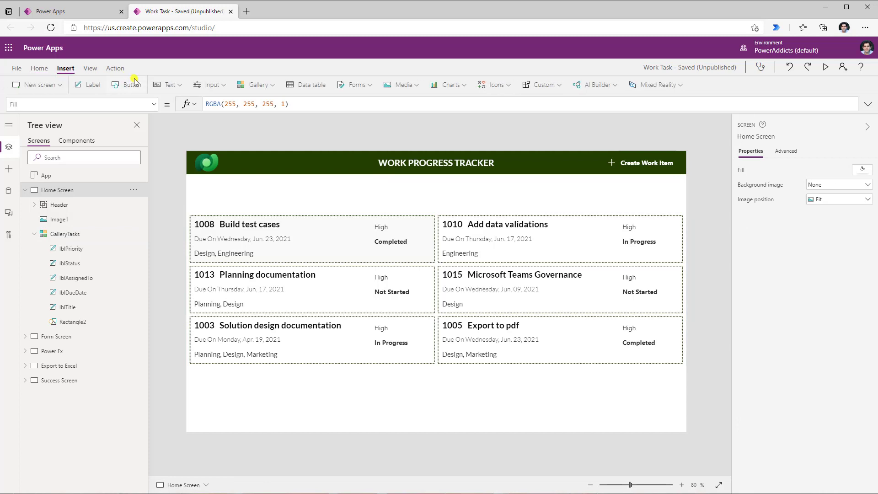
click(213, 85)
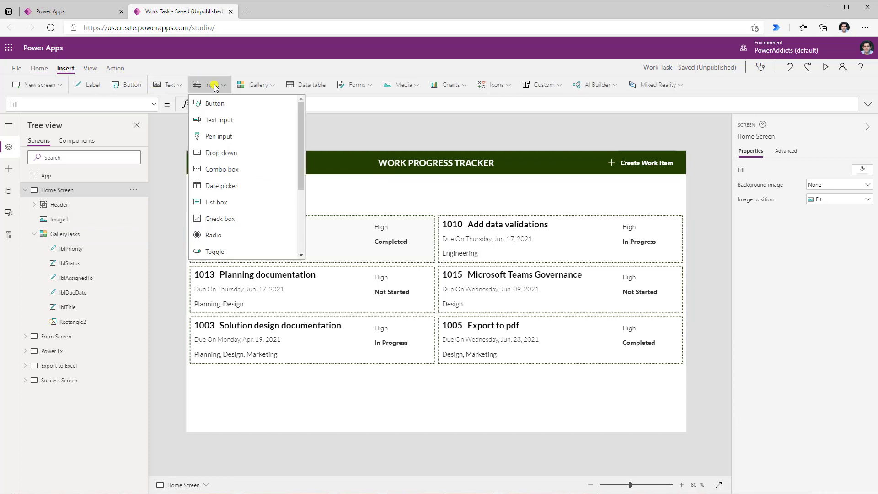
click(213, 156)
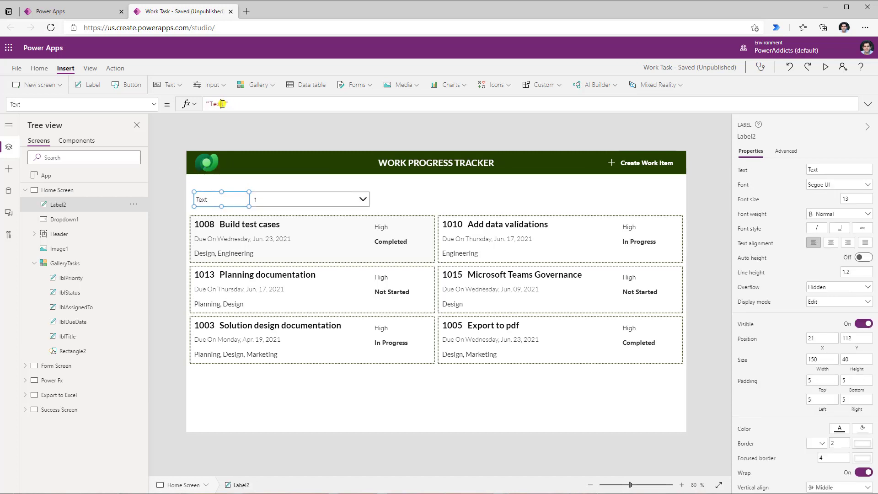
- Set the text of the label beside the drop-down to "Status" and rename the drop-down drpStatus
double_click(216, 104)
text(Status)
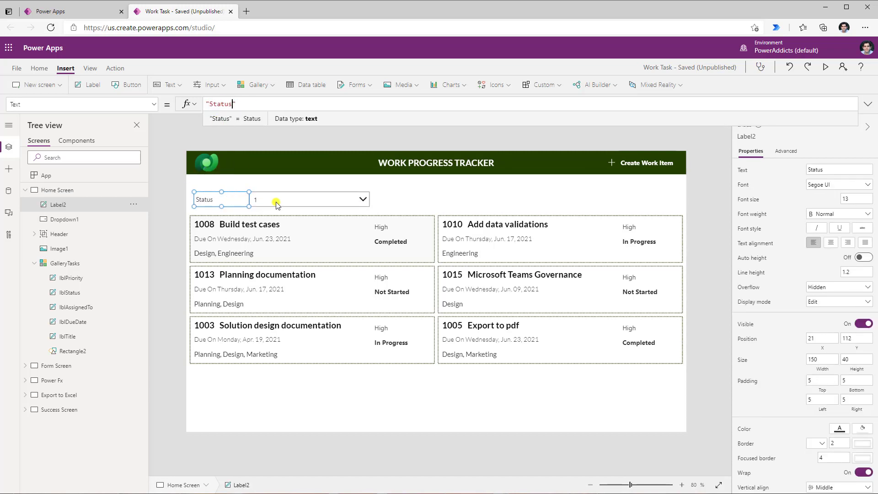
click(277, 204)
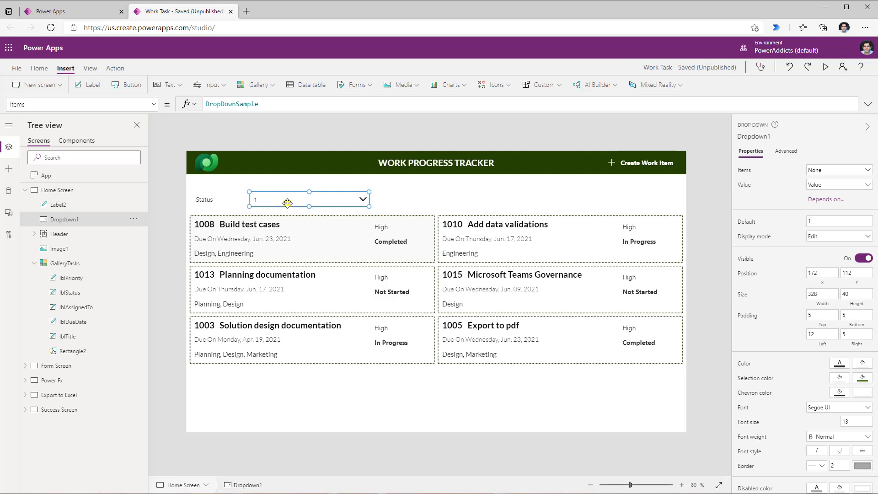
click(758, 135)
text(dr)
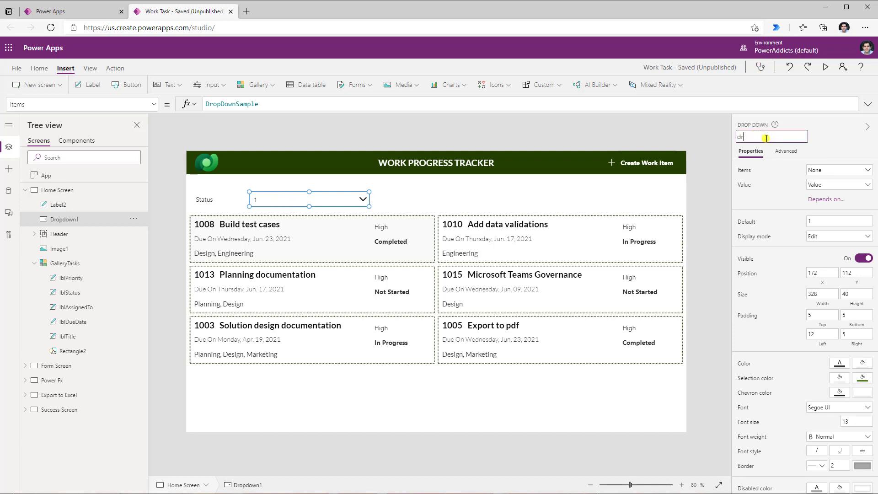
text(pStatus)
key(Return)
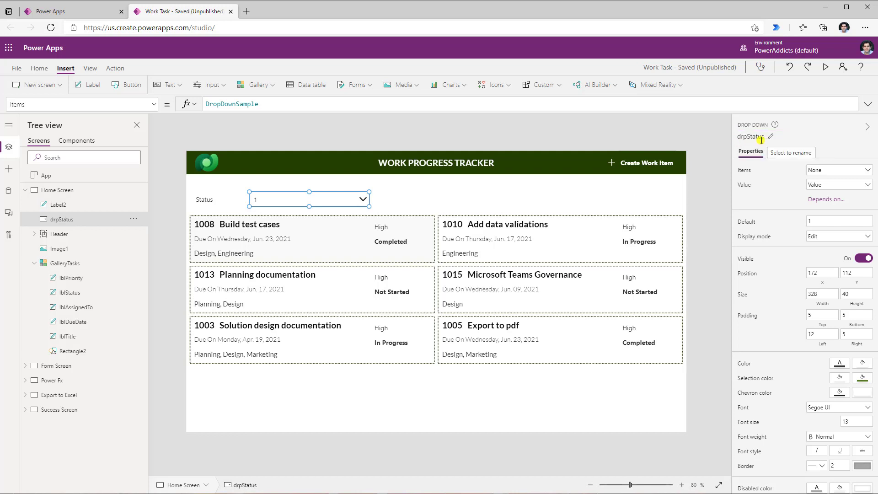
- Set the AllowEmptySelection property of drpStatus to true
click(795, 153)
click(767, 170)
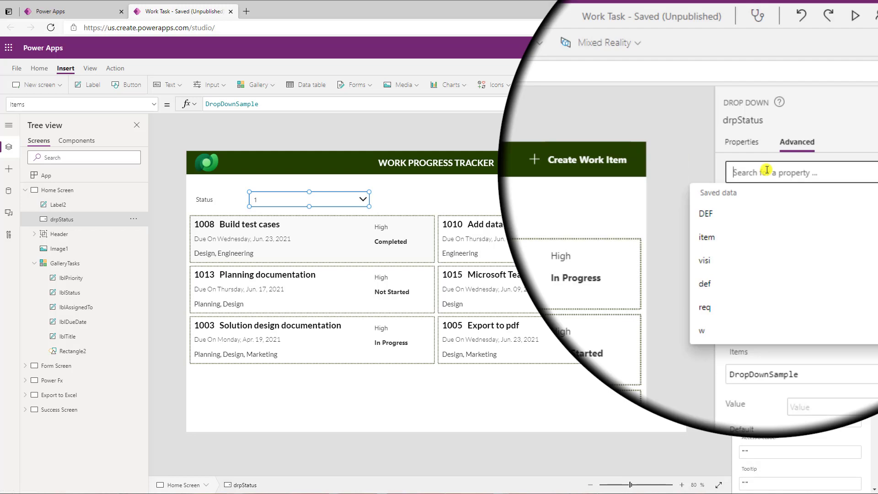
text(empty)
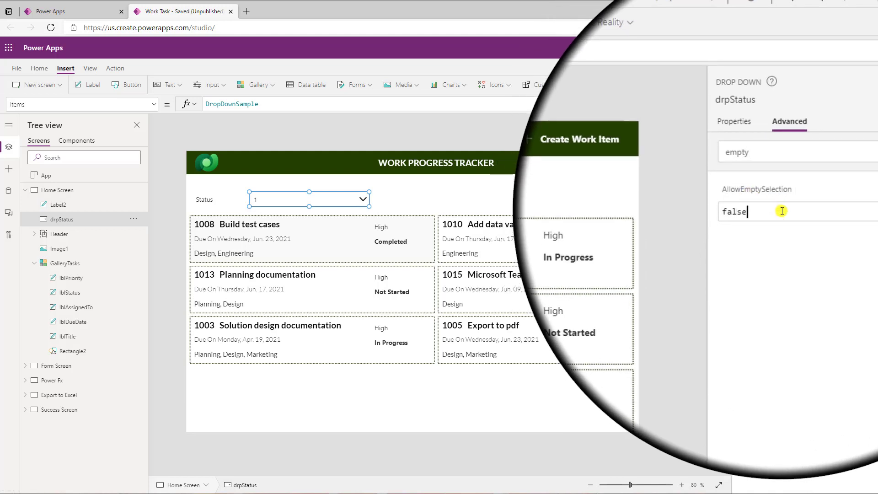
click(788, 217)
text(true)
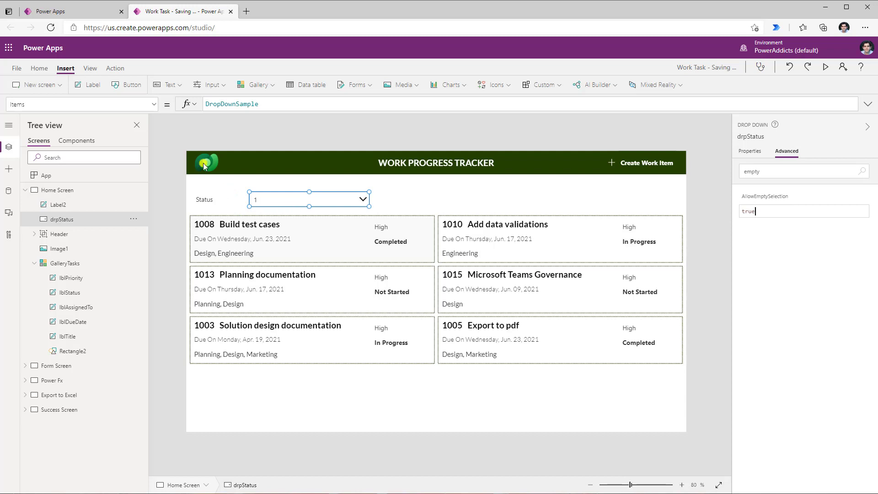
- Set the Items formula of drpStatus to Choices('Work Tasks'.'Work Task Status')
double_click(227, 104)
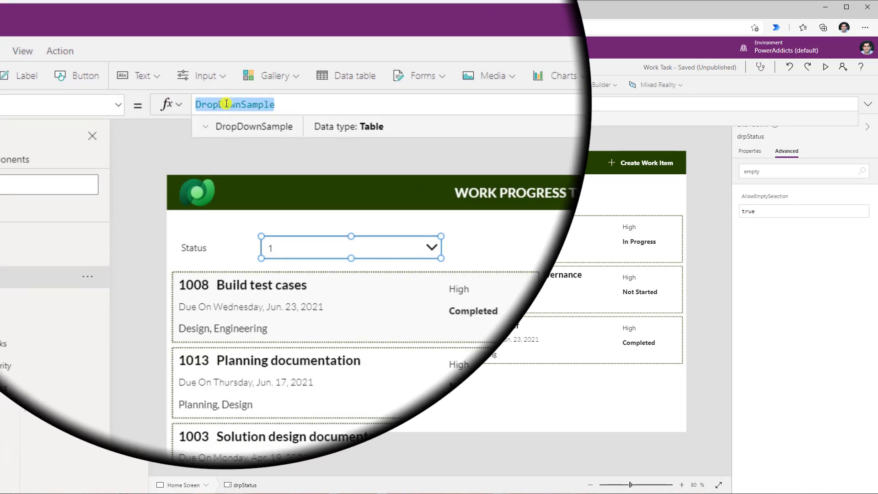
text(Choices()
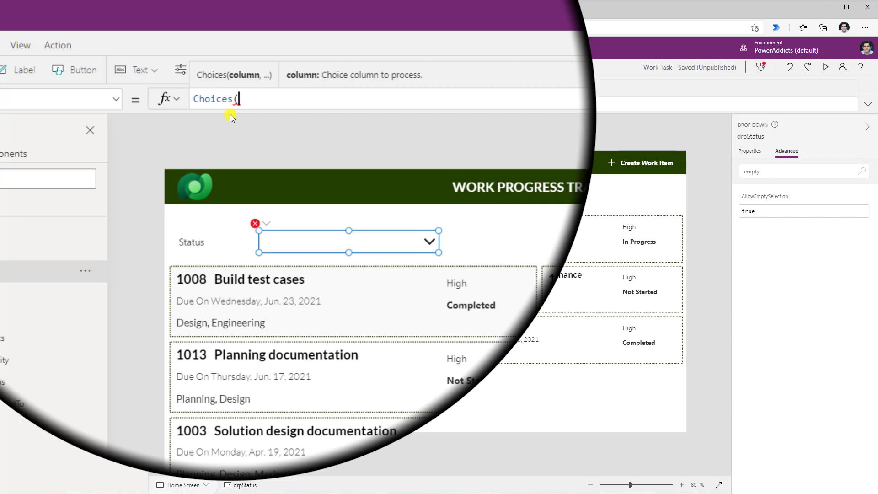
text(work)
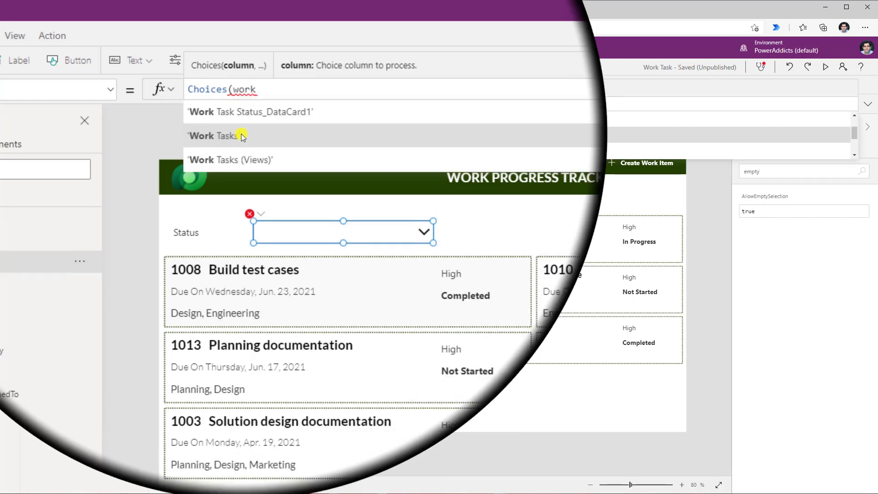
click(241, 134)
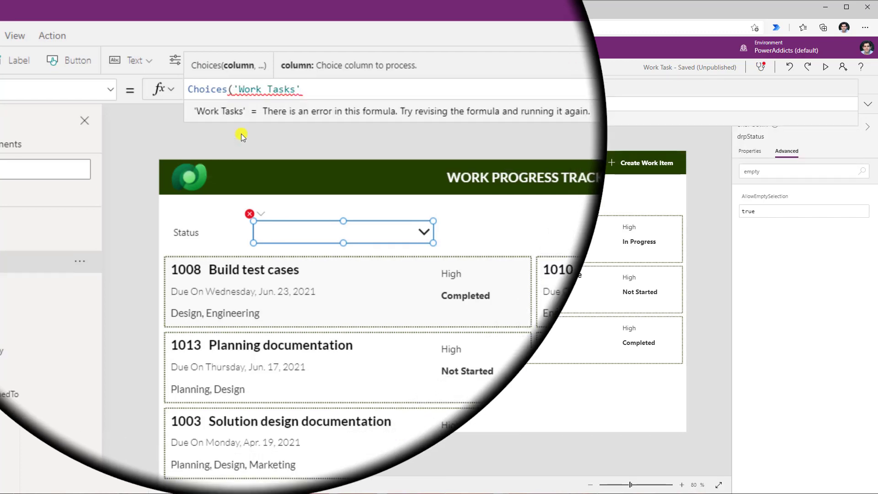
text(.)
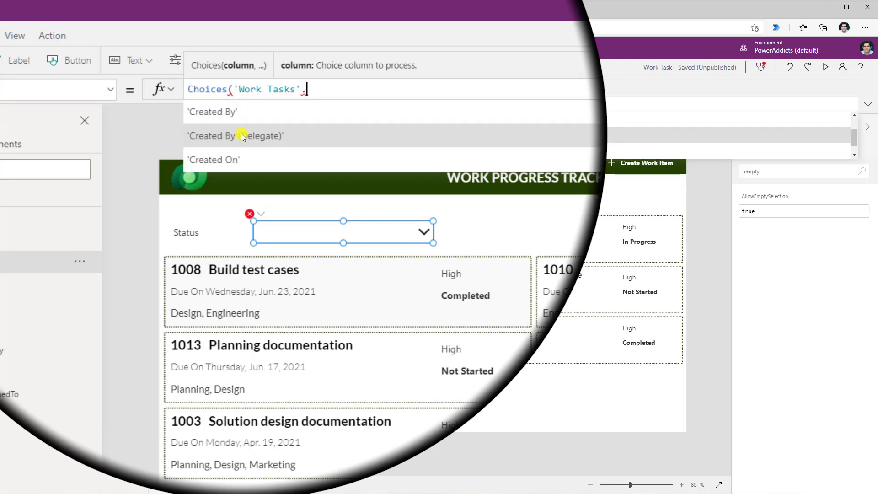
text(work)
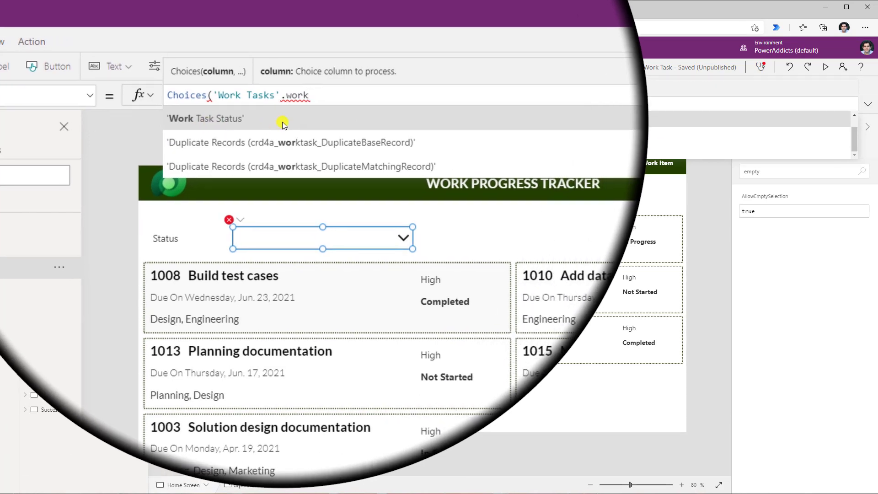
click(282, 122)
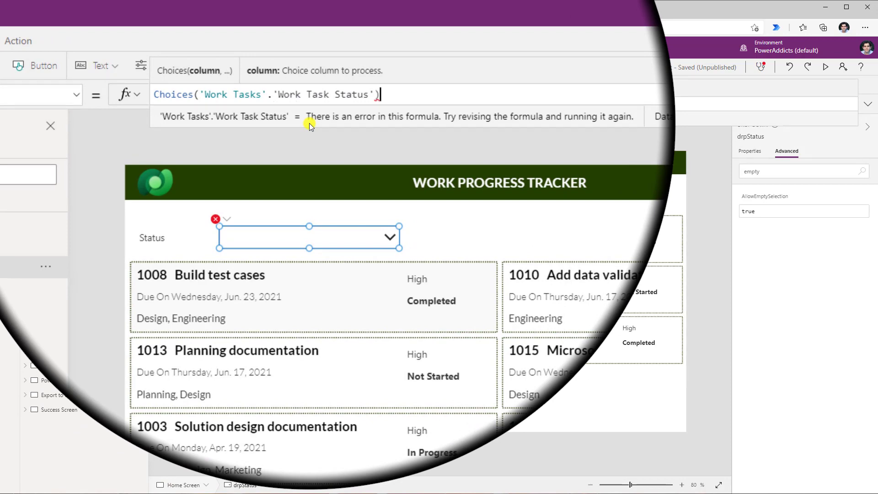
text())
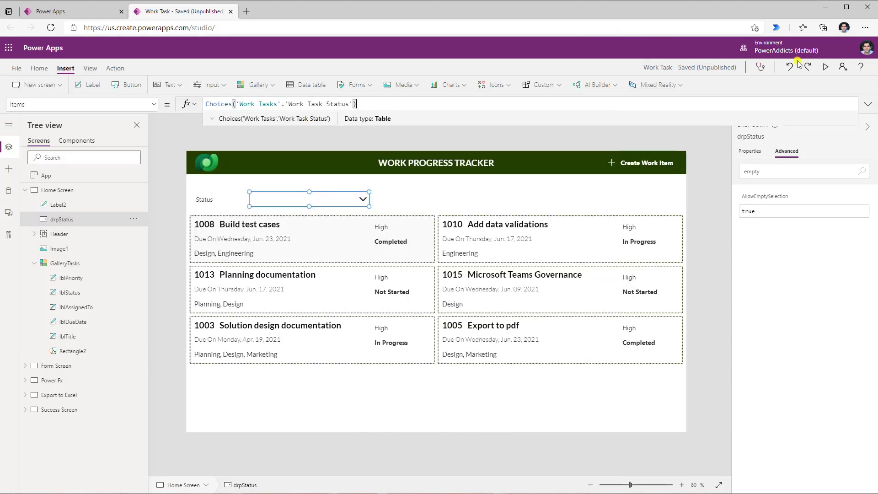
- Preview the app, choose In Progress in the Status drop-down, and return to editing
click(826, 67)
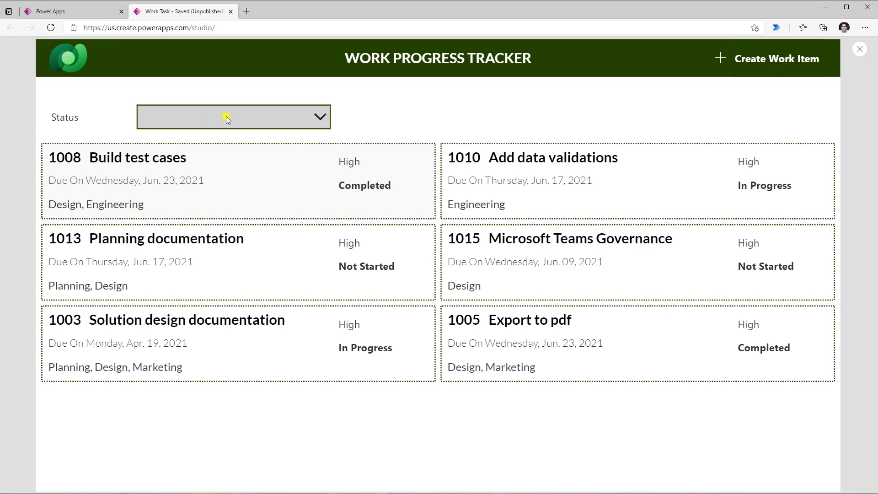
click(252, 116)
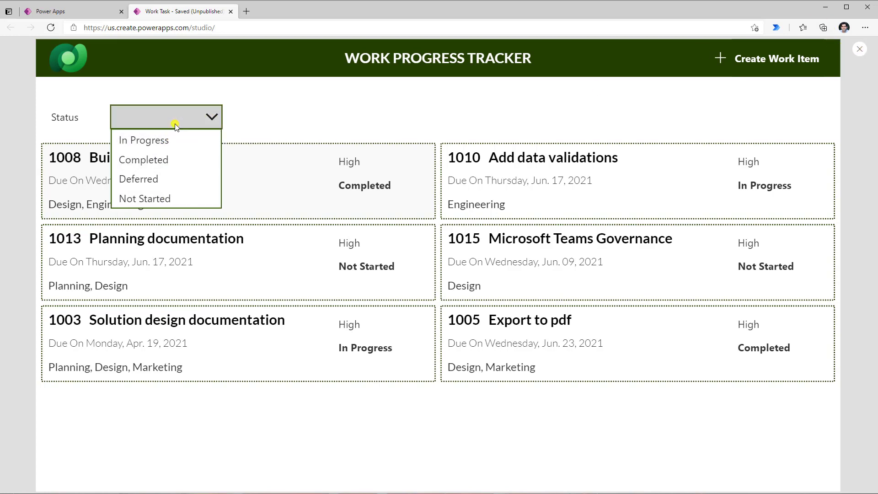
click(140, 140)
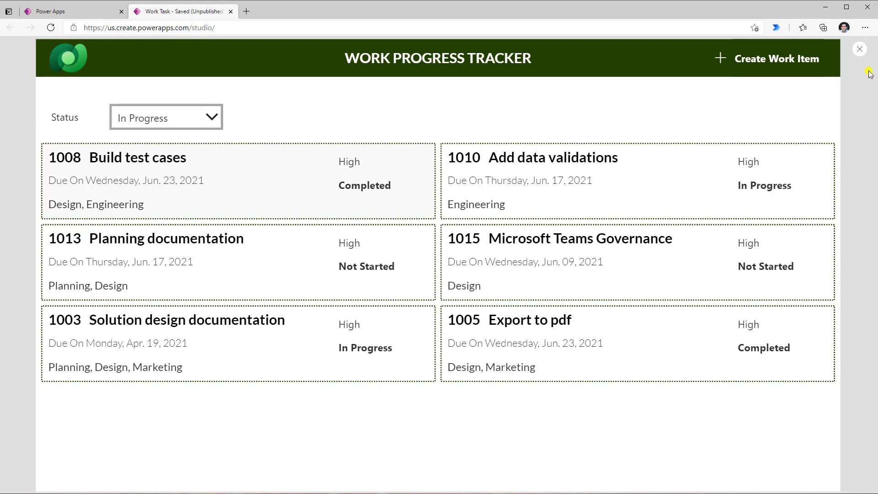
click(861, 52)
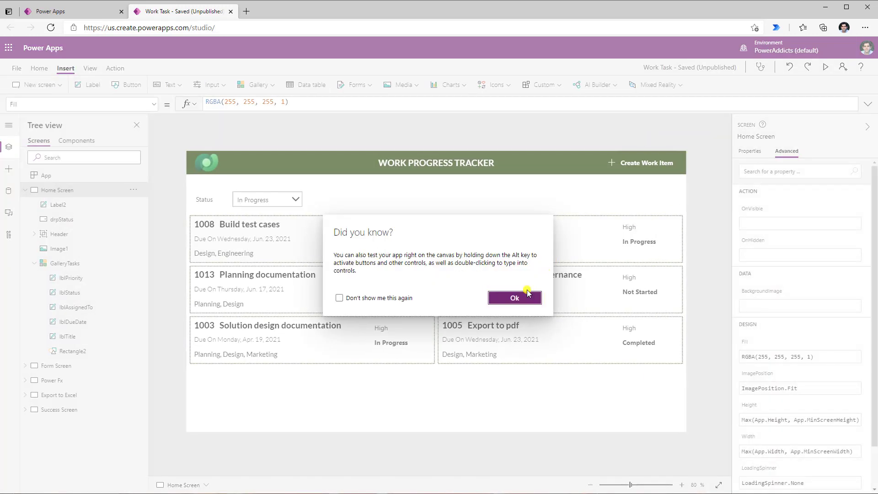
click(521, 295)
- Replace the Priority condition in the gallery's Filter formula with 'Work Task Status' = drpStatus.Selected.Value
click(253, 105)
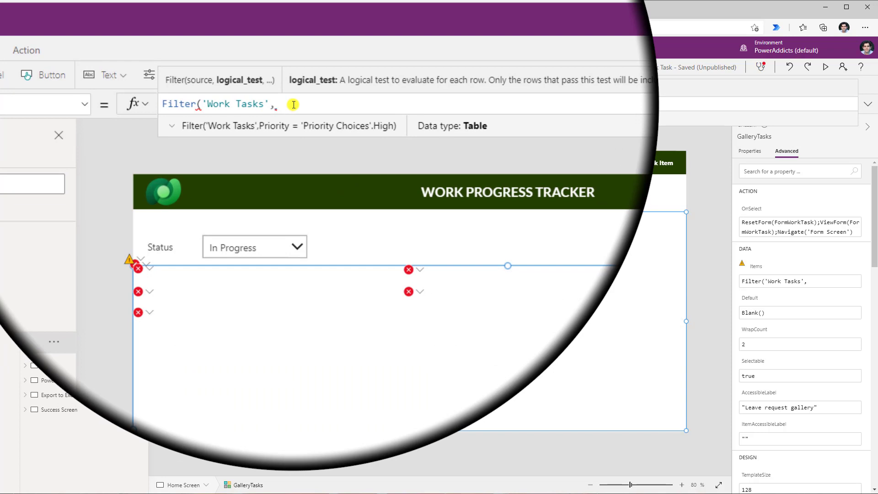
text(work)
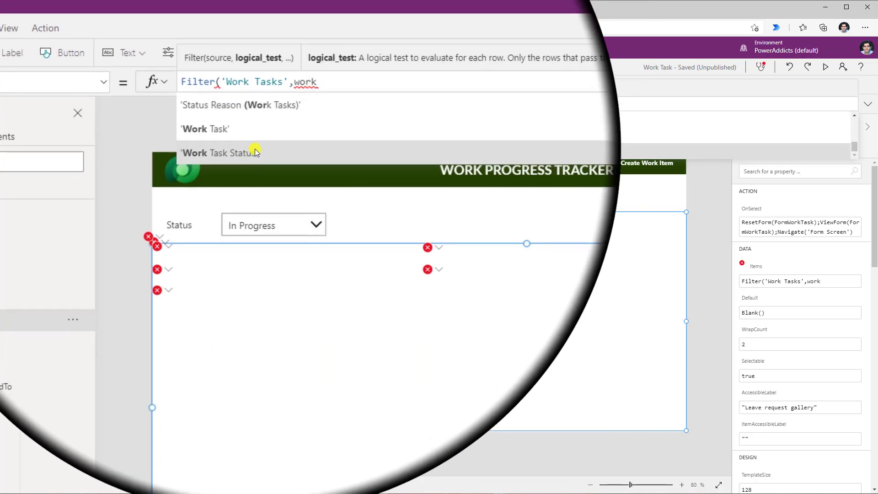
click(255, 149)
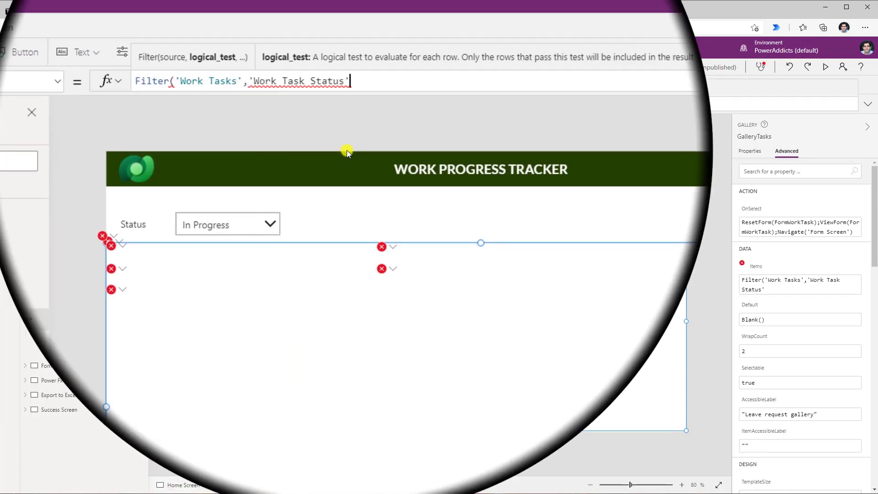
text(= drpStatus)
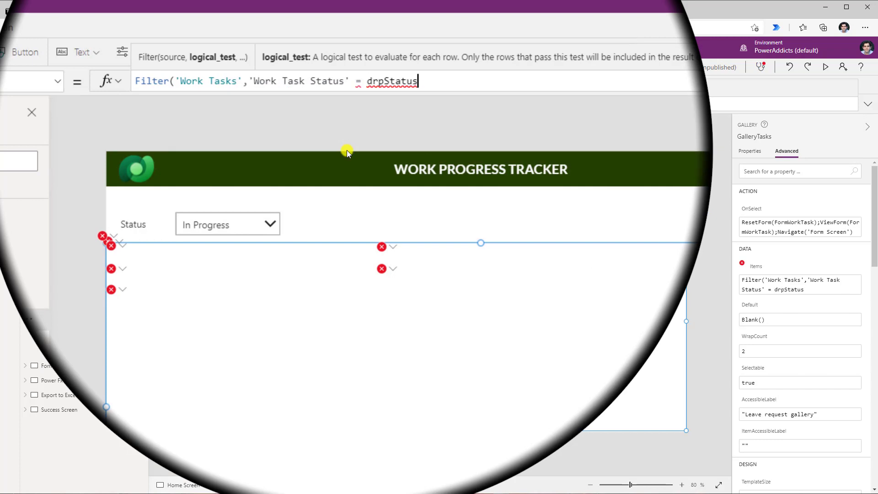
text(.s)
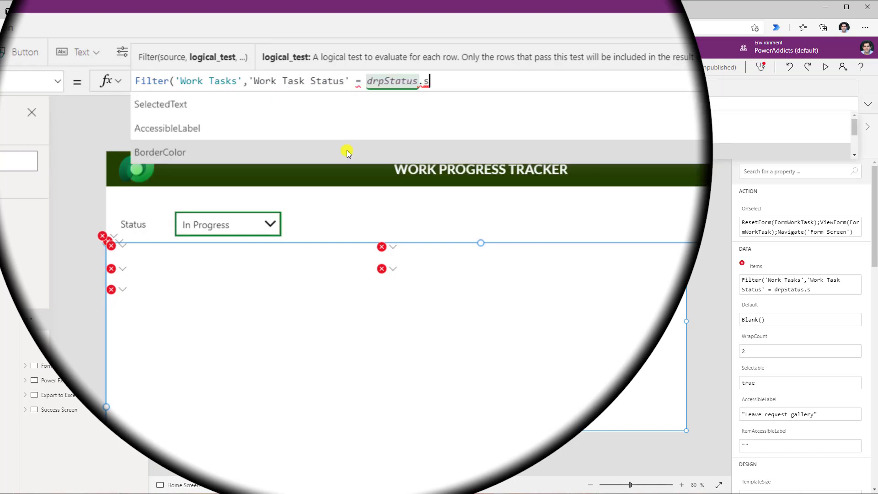
text(elected)
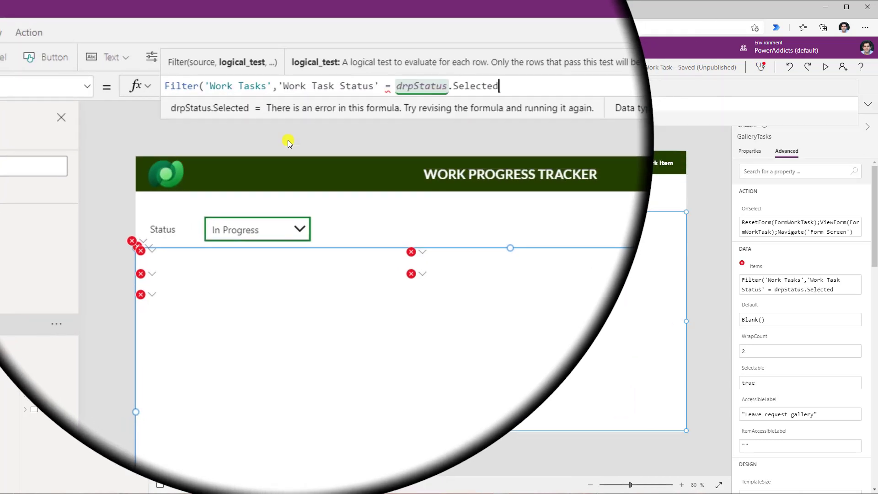
text(.)
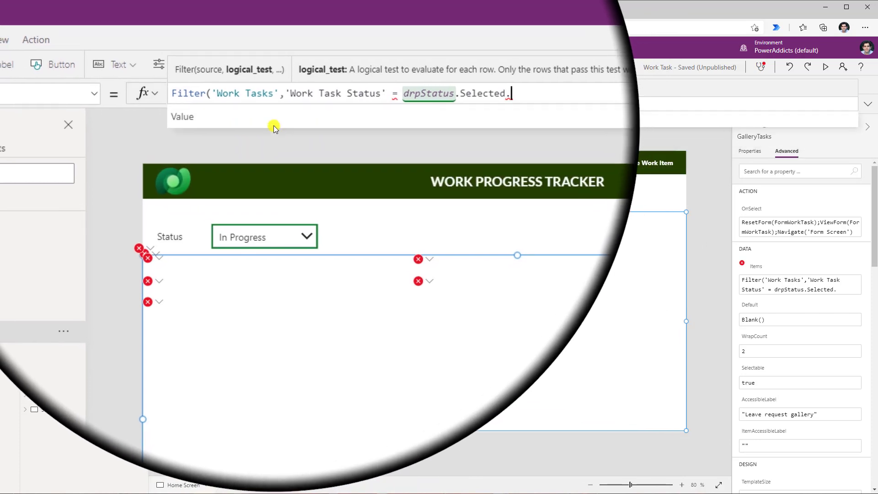
text(Value)
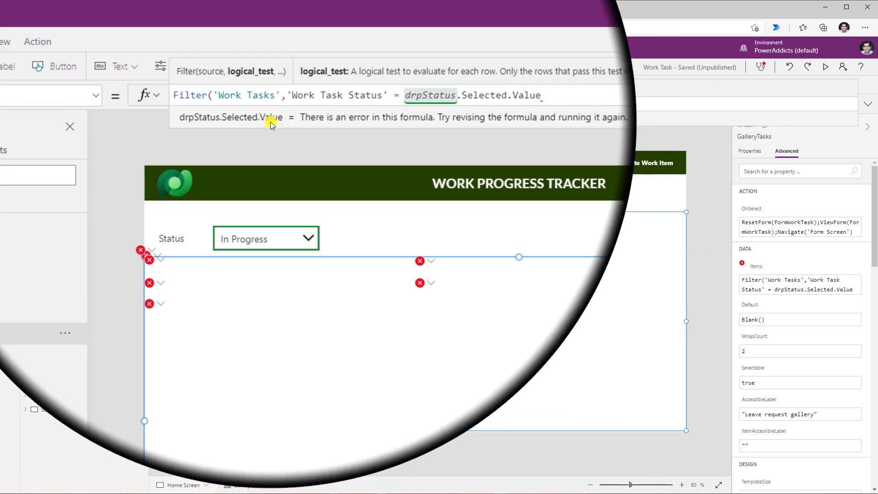
text())
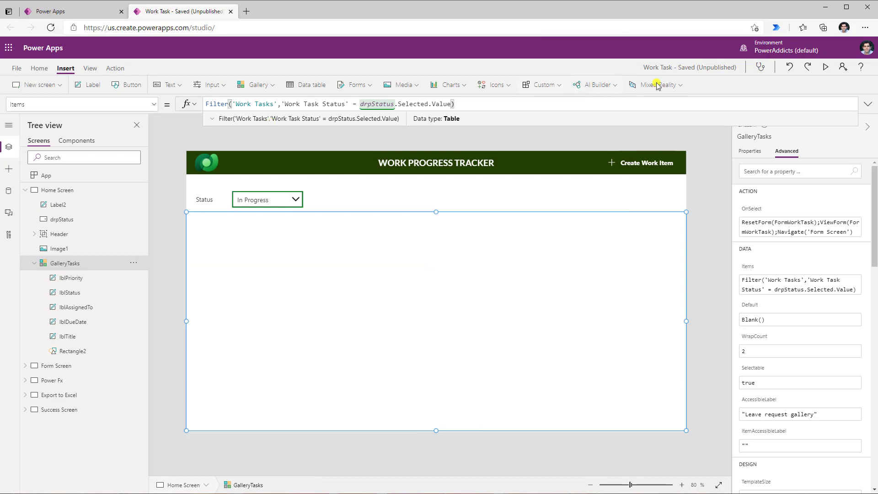
- Preview the app, filter the tasks by Completed and Deferred in the Status drop-down, and return to editing
click(826, 67)
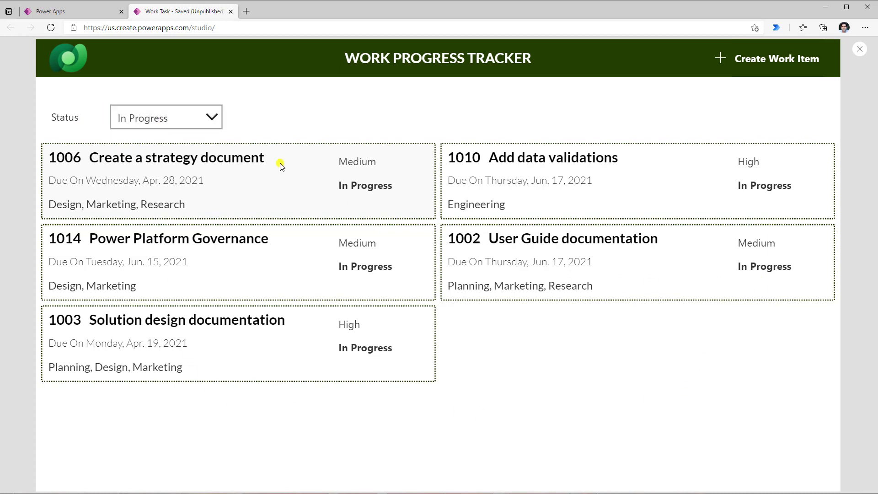
click(210, 117)
click(186, 157)
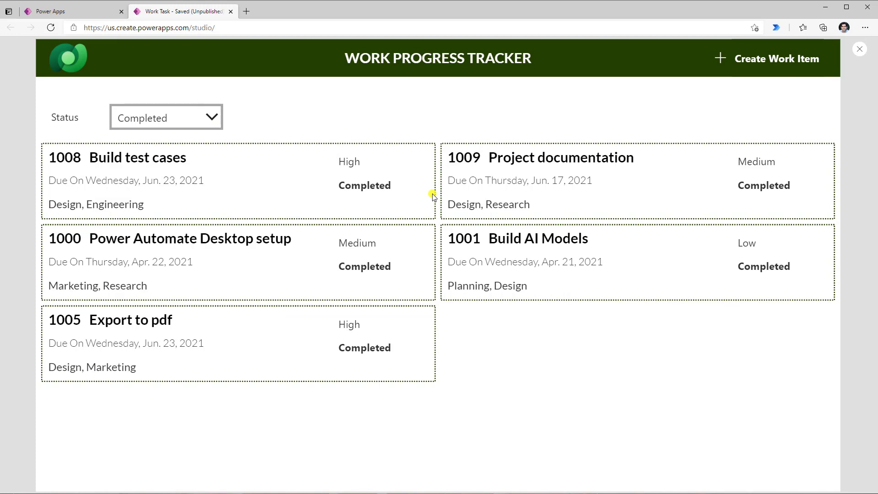
click(211, 118)
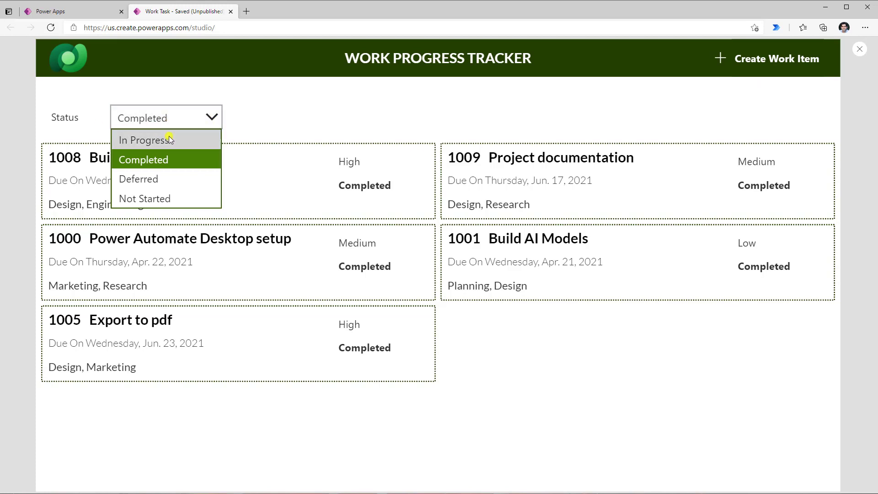
click(168, 179)
click(155, 125)
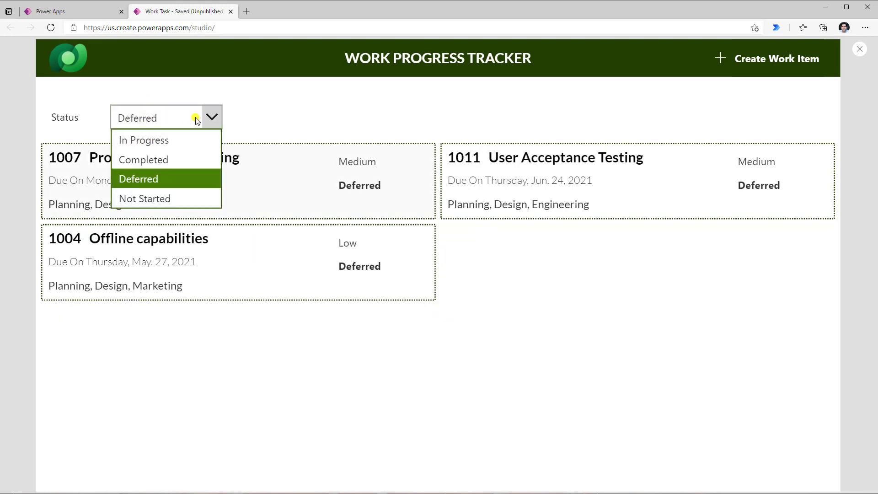
click(862, 51)
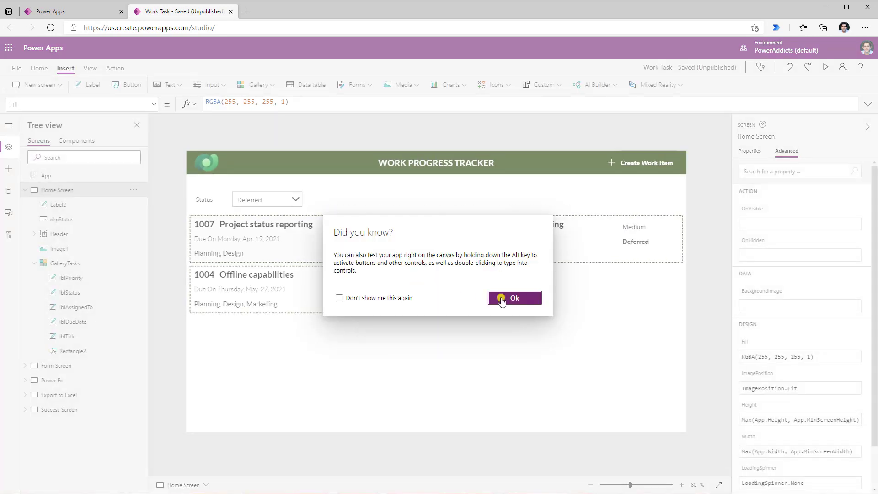
click(520, 298)
- Add a Reset button beside the Status drop-down and set its OnSelect formula to Reset(drpStatus)
click(132, 85)
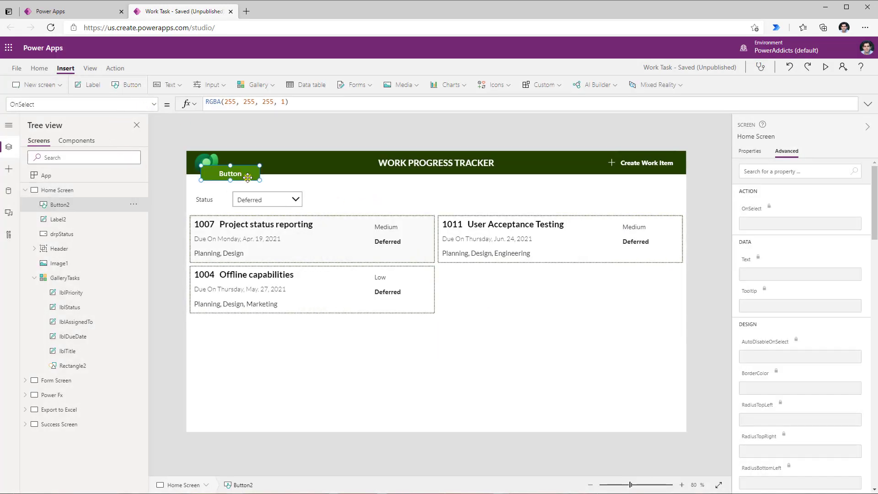
drag(215, 162, 346, 199)
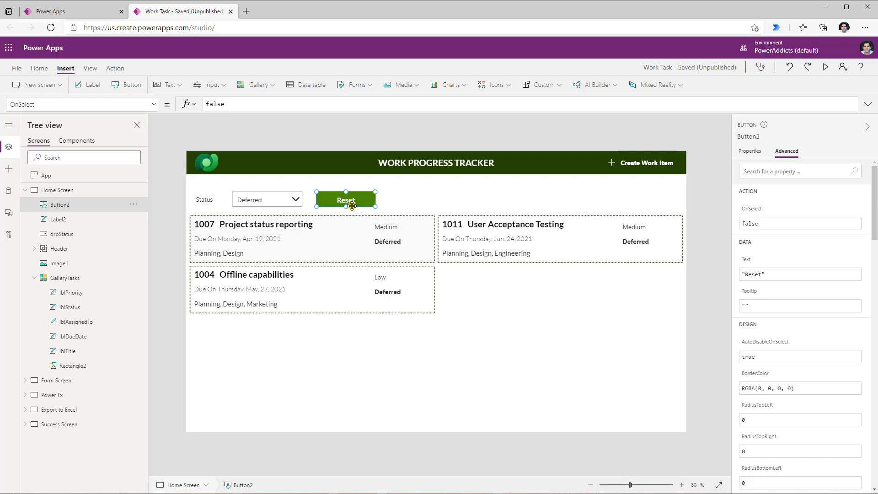
double_click(217, 108)
text(reset)
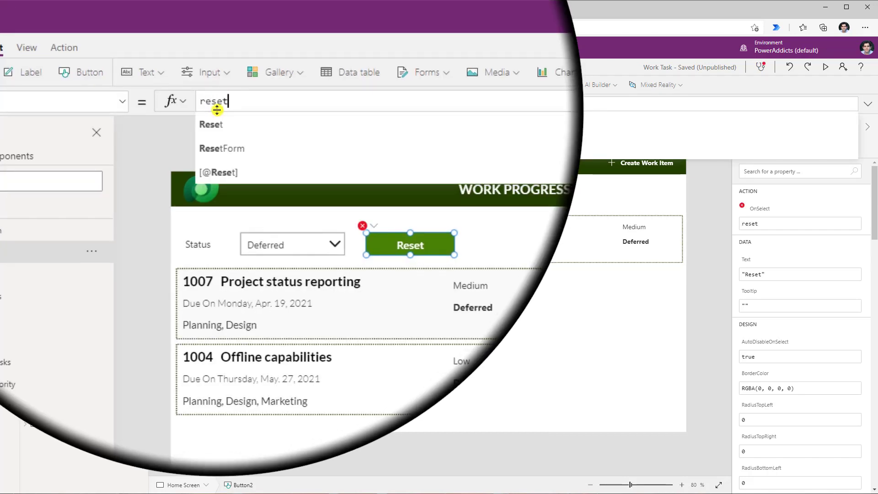
text(()
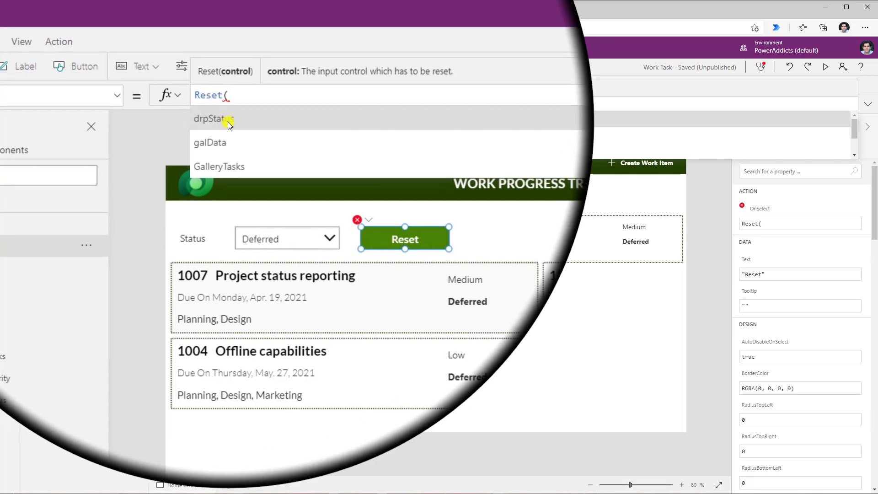
click(228, 122)
text())
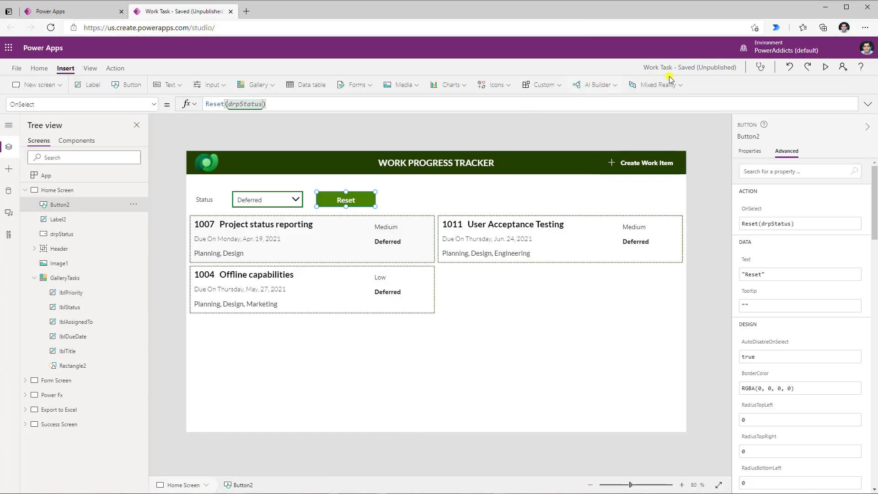
- Preview the app, test the Reset button on the Status drop-down, and return to editing
click(826, 67)
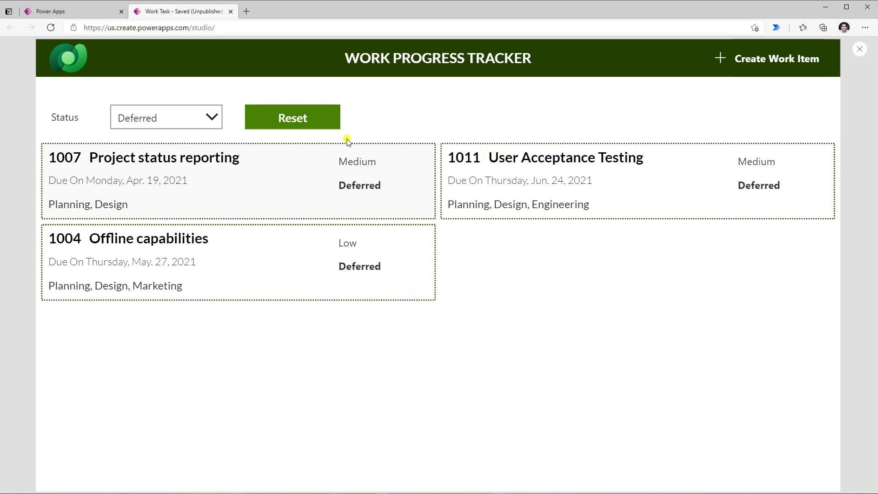
click(312, 126)
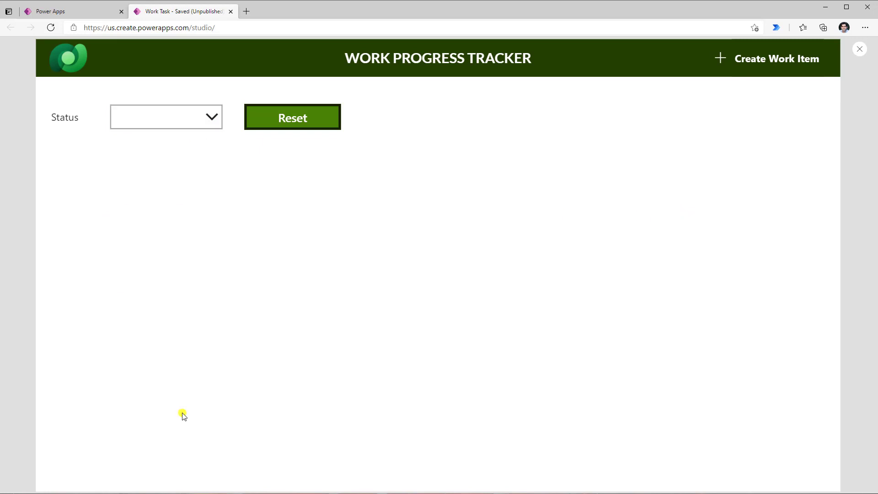
click(860, 49)
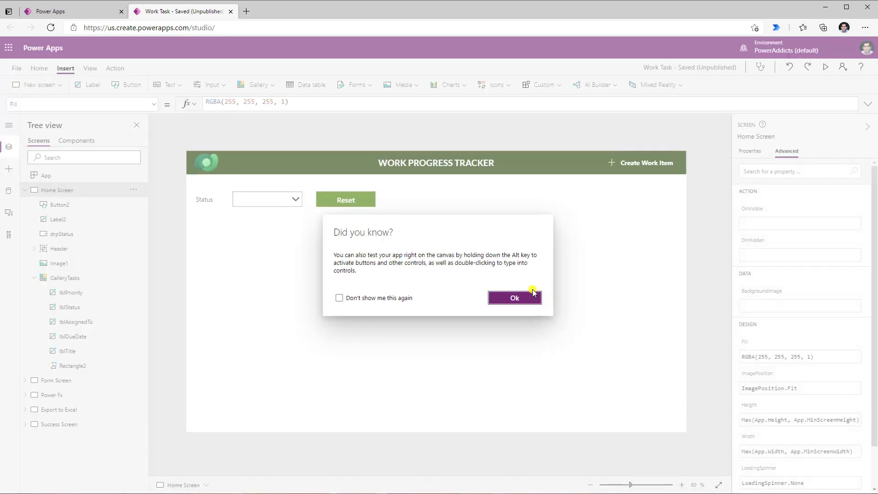
click(515, 296)
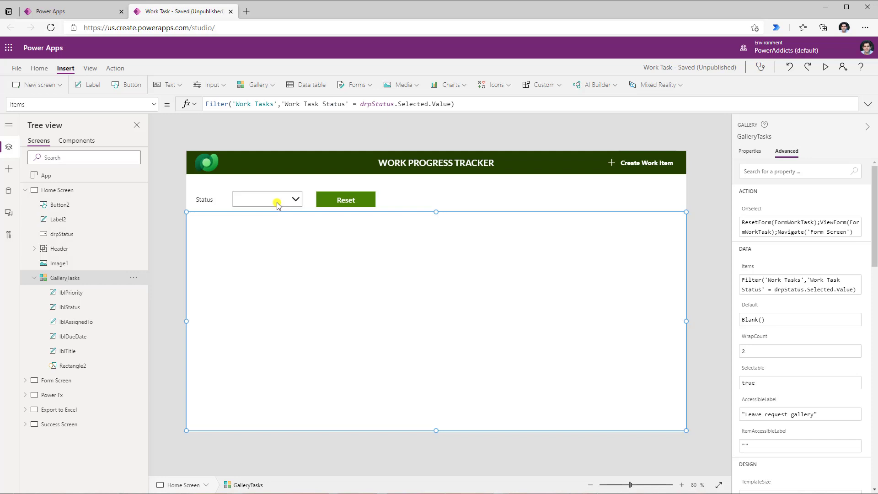
- Insert IsBlank(drpStatus) || before the 'Work Task Status' condition in the Items formula of GalleryTasks
click(281, 103)
text(Tasks',)
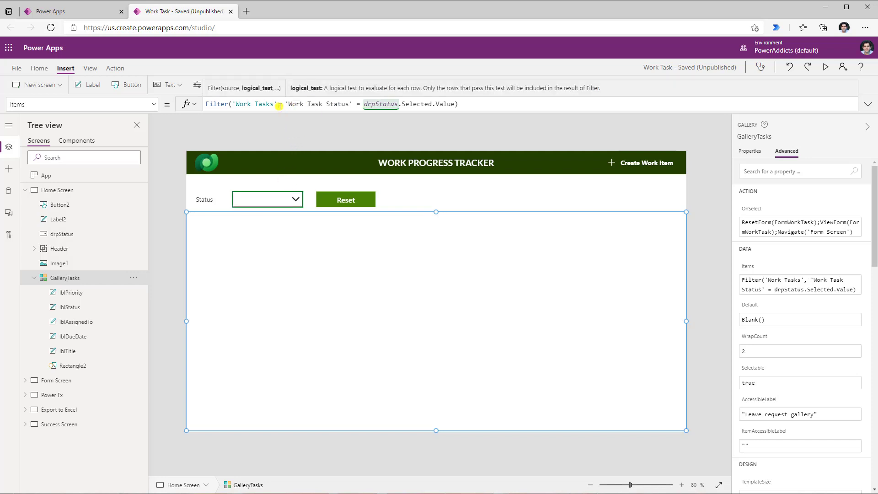
text(IsBlank()
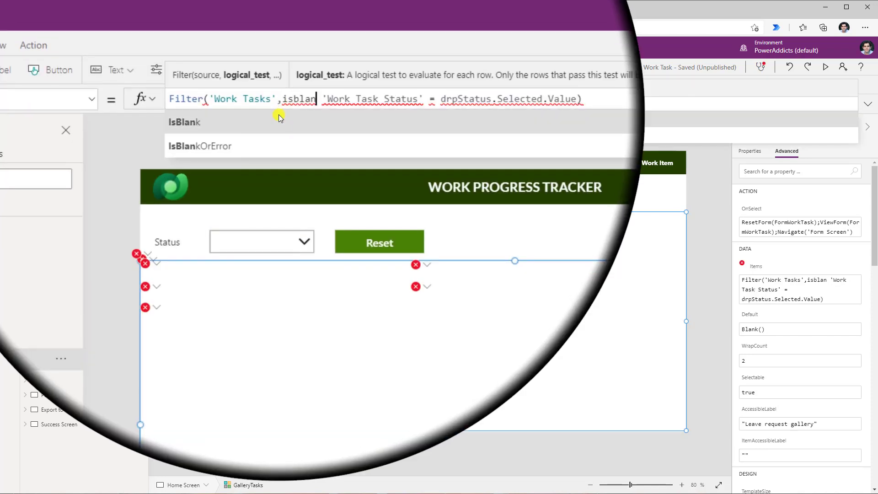
text(drpStatus))
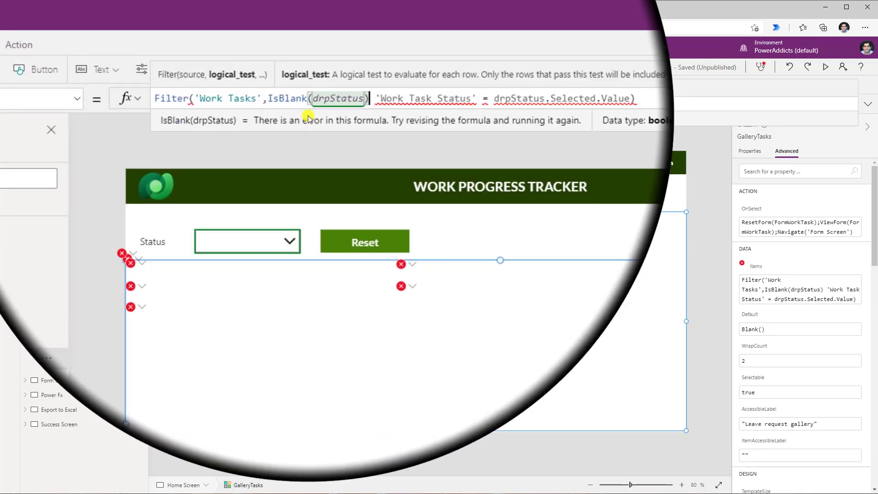
text( ||)
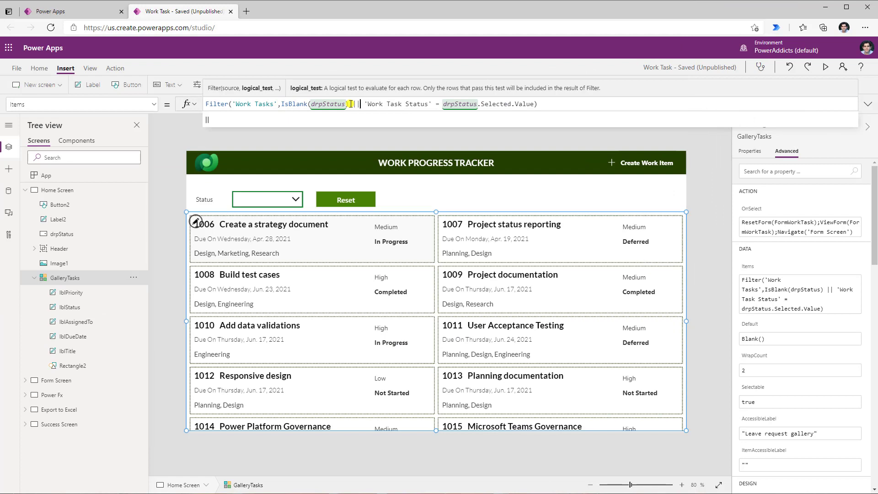
drag(281, 104, 349, 104)
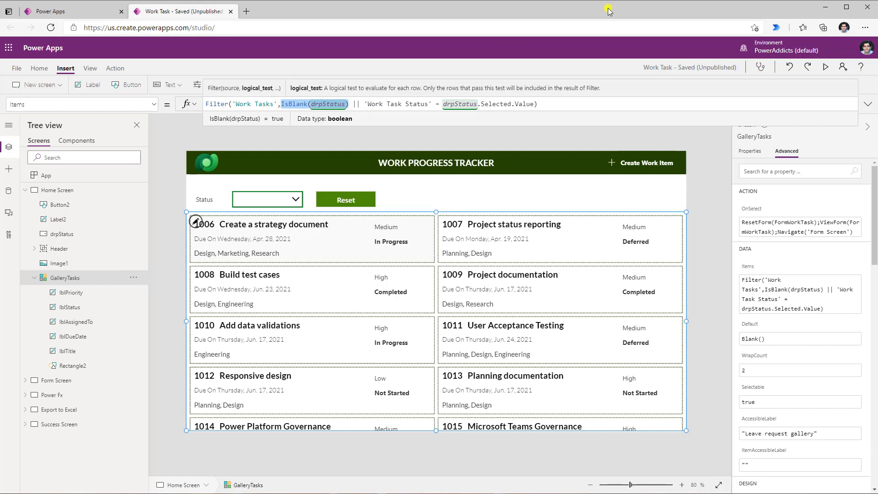
- Test the Status filter in preview with Not Started and In Progress, return to editing, and reset the filter on the canvas
click(826, 67)
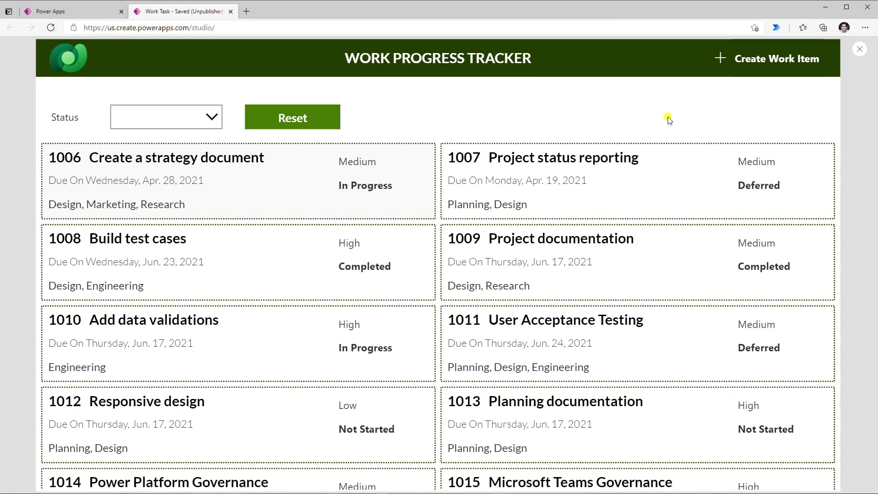
click(214, 116)
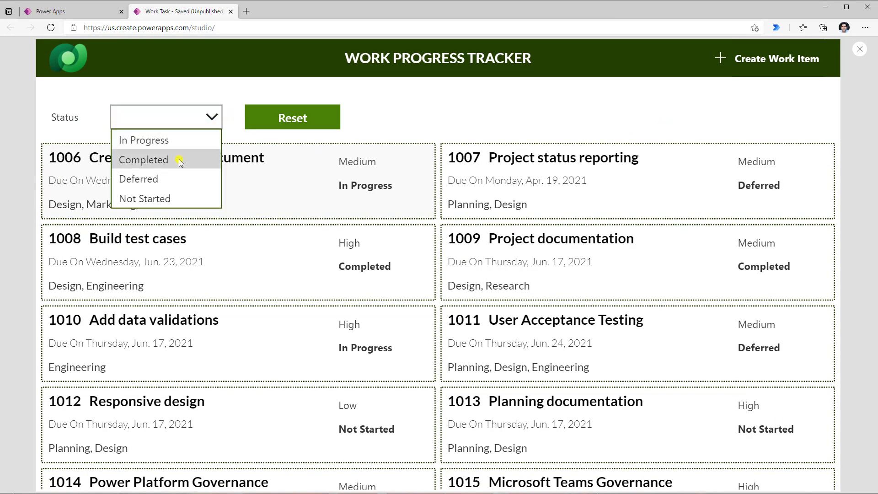
click(170, 202)
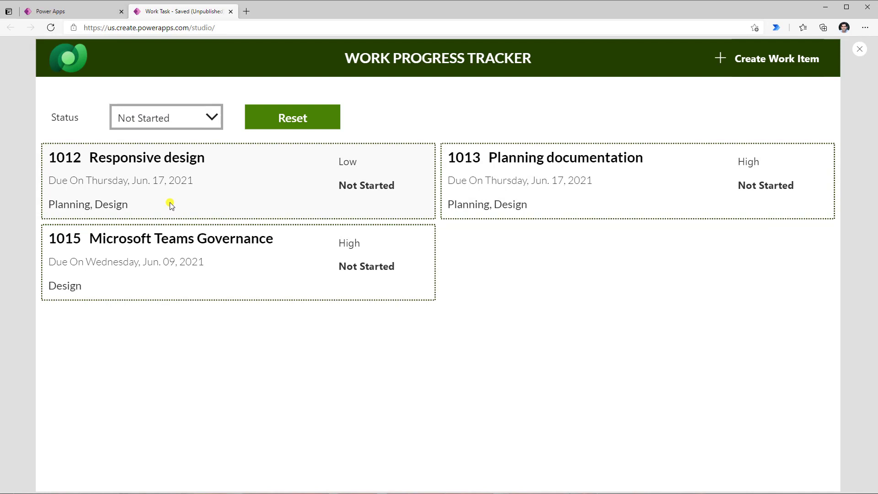
click(182, 118)
click(178, 137)
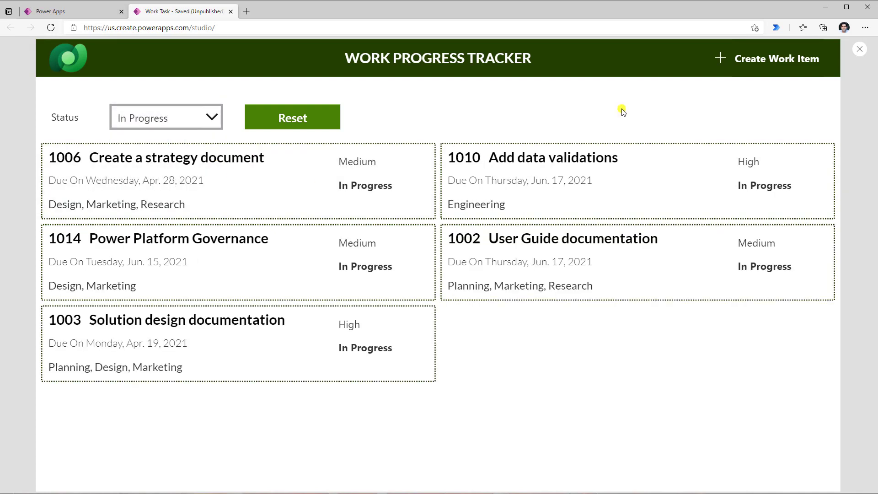
click(862, 48)
click(514, 301)
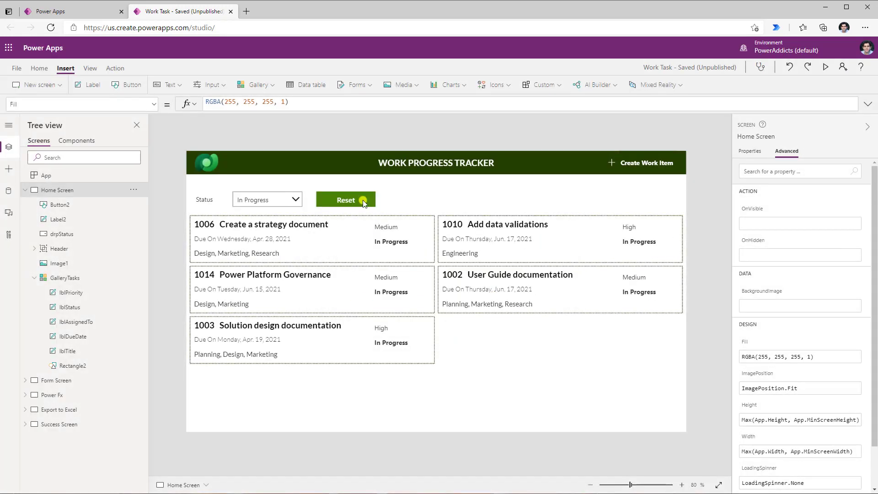
click(363, 199)
- Inspect the Priority label, the Items formula of drpPriority and the OnSelect formula of the Reset button
click(330, 200)
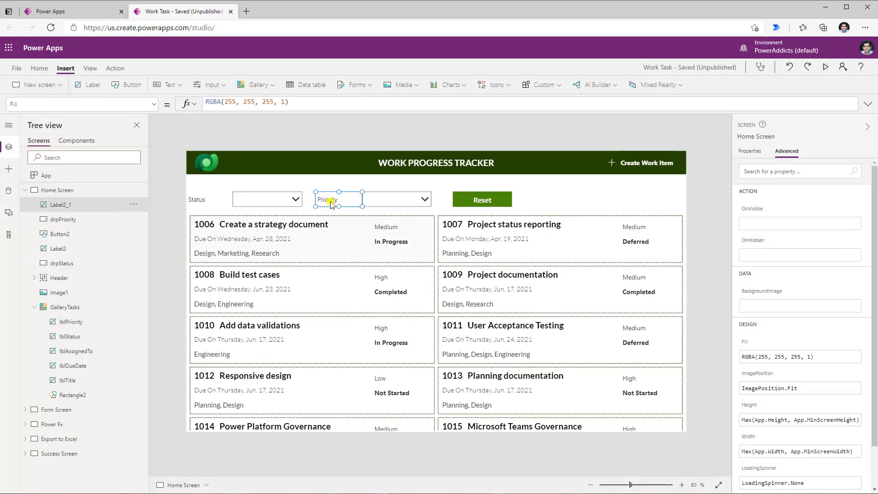
click(381, 202)
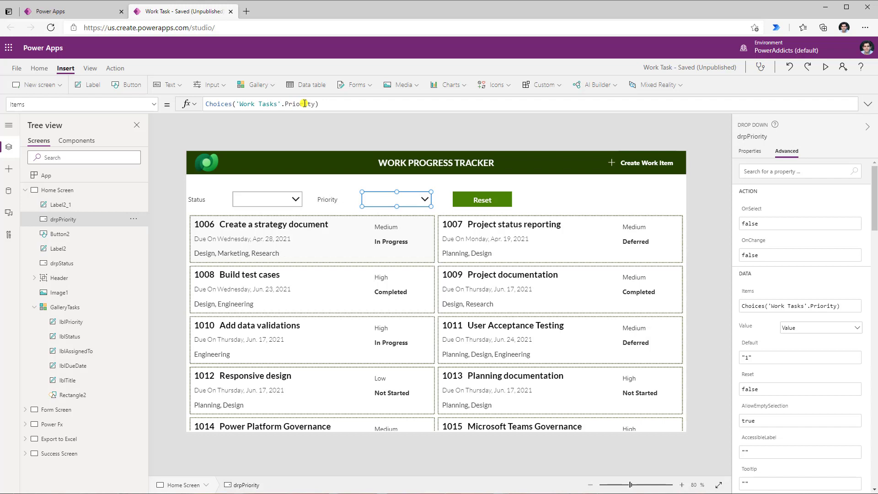
click(461, 205)
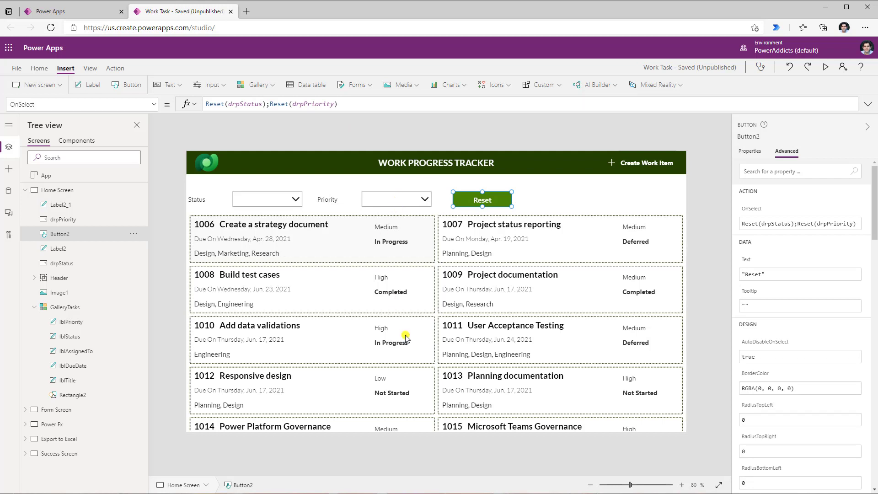
- Parenthesize the status condition in GalleryTasks' Filter formula and append && (IsBlank(drpPriority) || Priority = drpPriority.Selected.Value)
click(194, 222)
drag(349, 110, 348, 261)
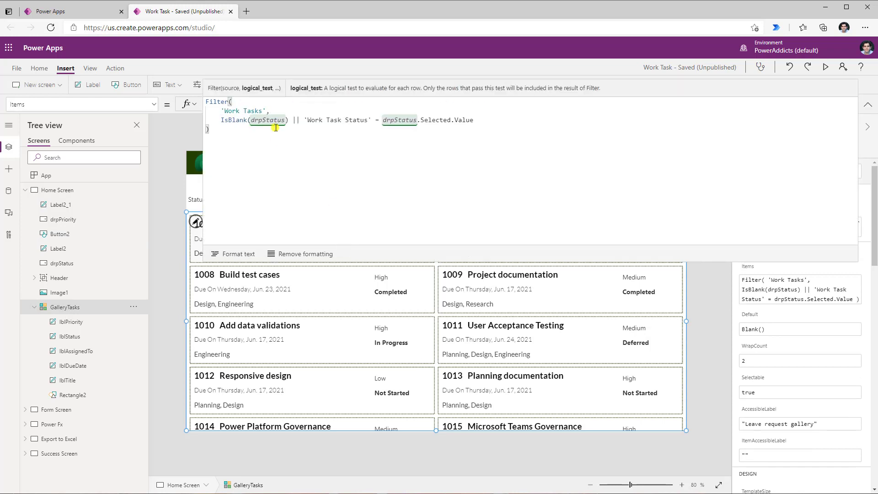
click(220, 120)
text(()
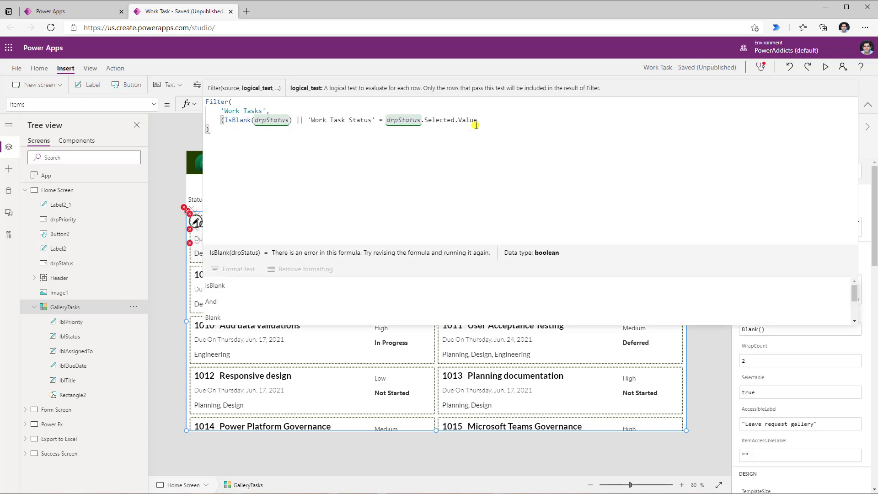
click(471, 128)
text())
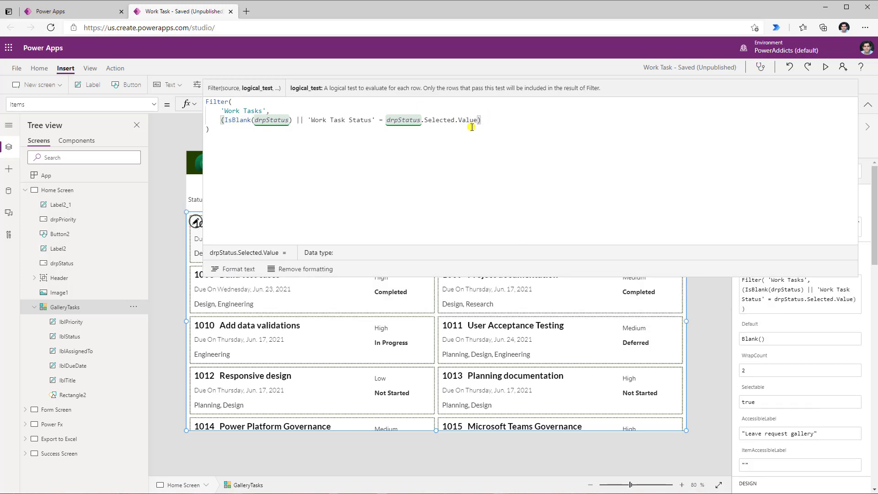
text(&&)
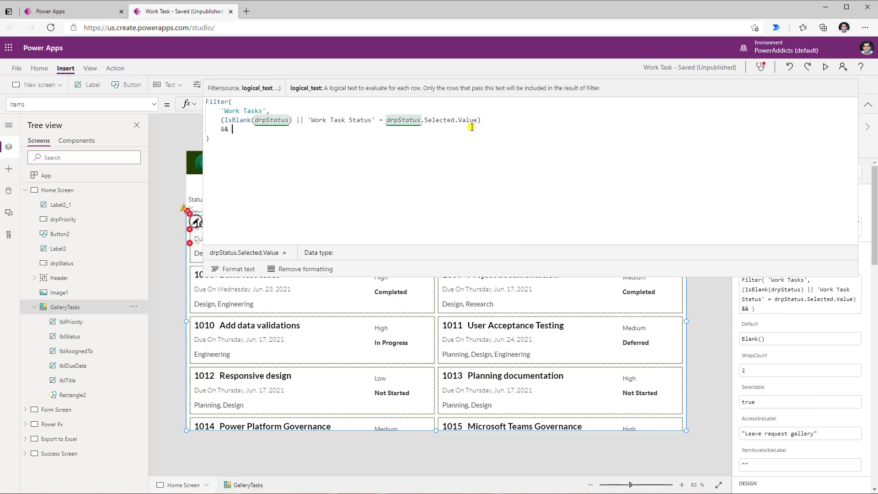
shift+click(481, 120)
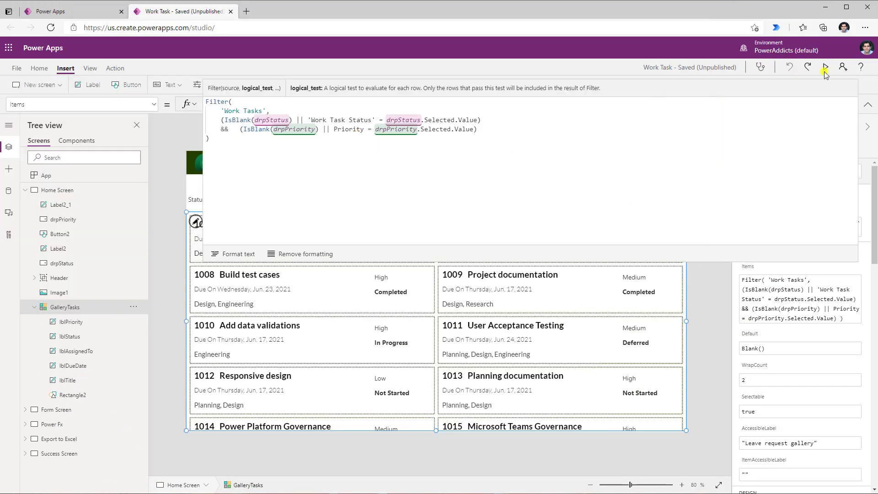
- Test the gallery filters in preview with Status Not Started and Priority High, then reset both
click(826, 69)
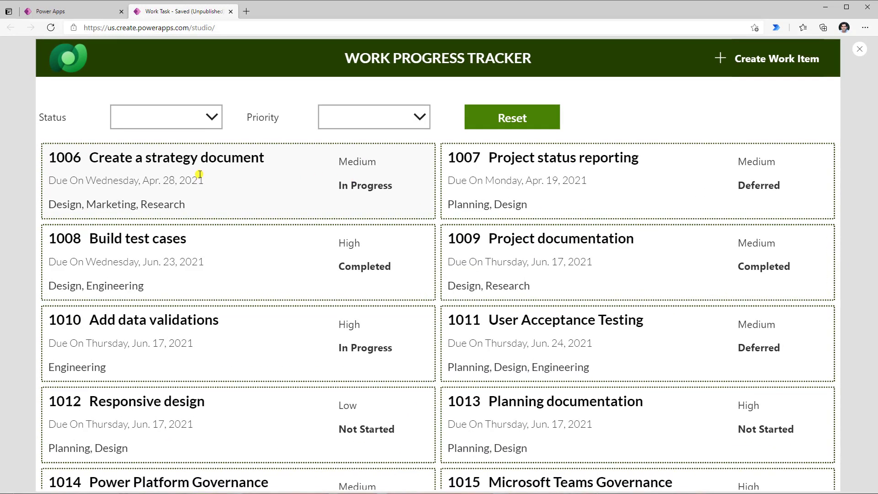
click(183, 116)
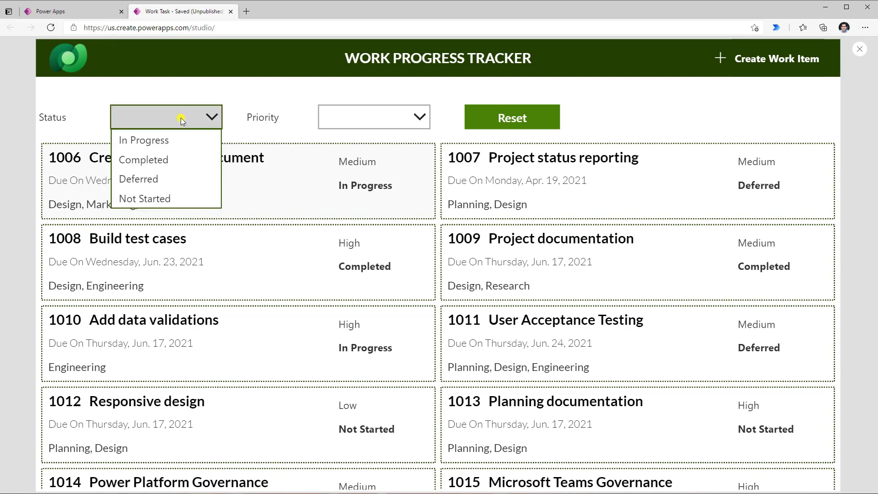
click(170, 196)
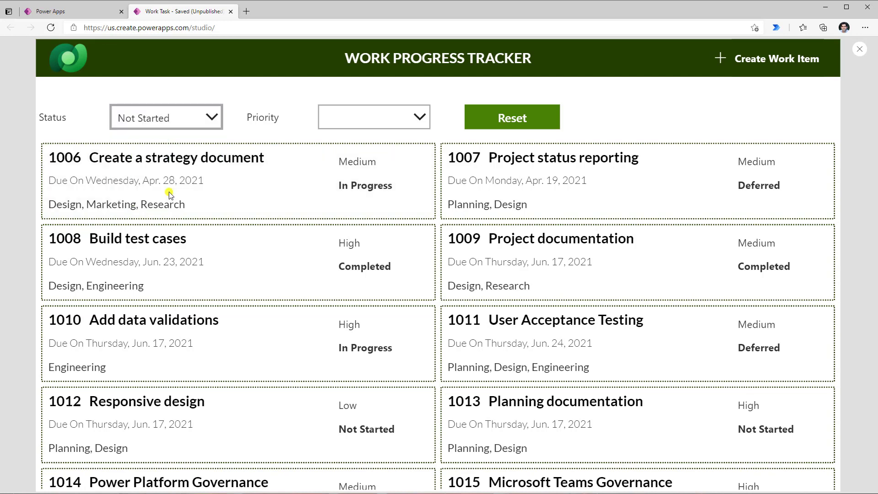
click(363, 124)
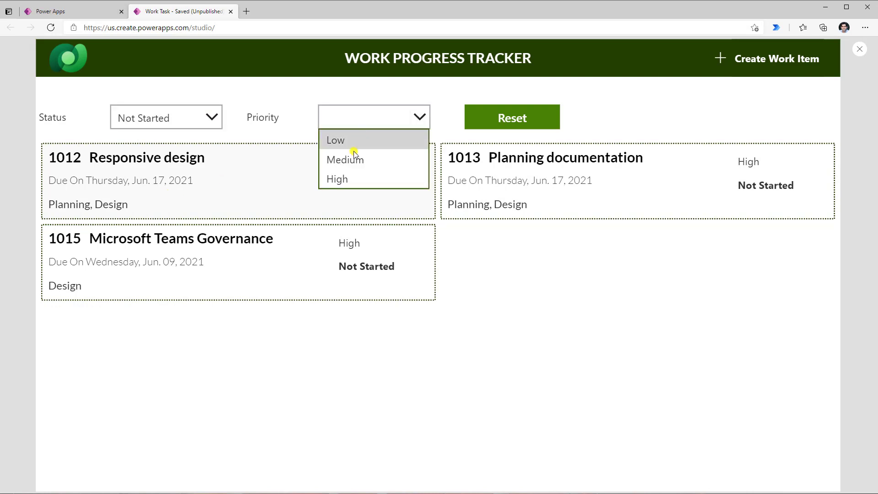
click(355, 179)
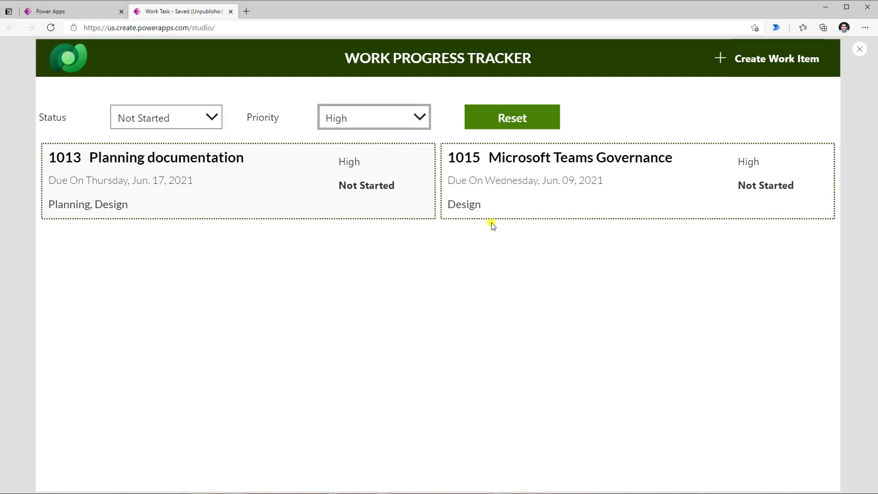
click(479, 120)
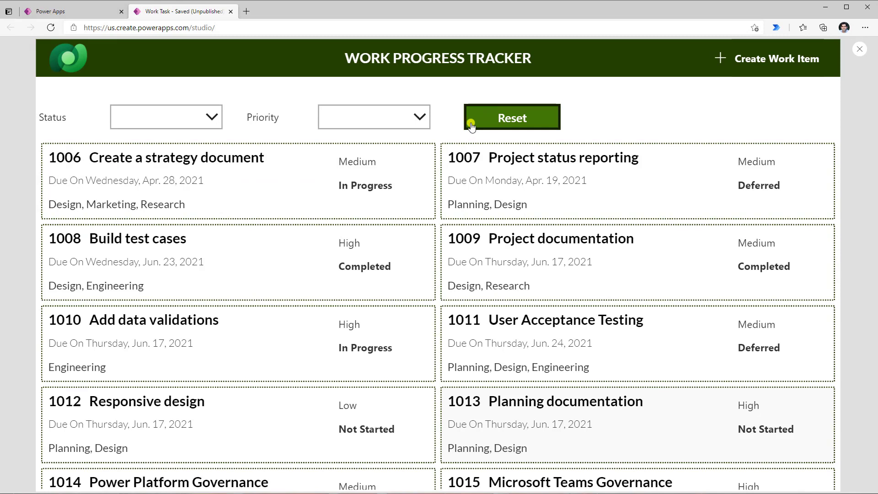
- Test the Priority filter alone in preview with High, reset it, and return to editing
click(173, 121)
click(296, 88)
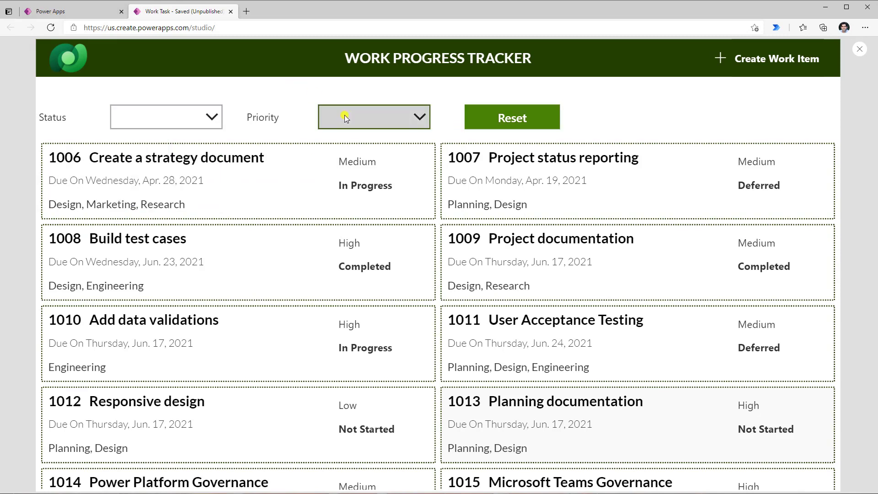
click(344, 115)
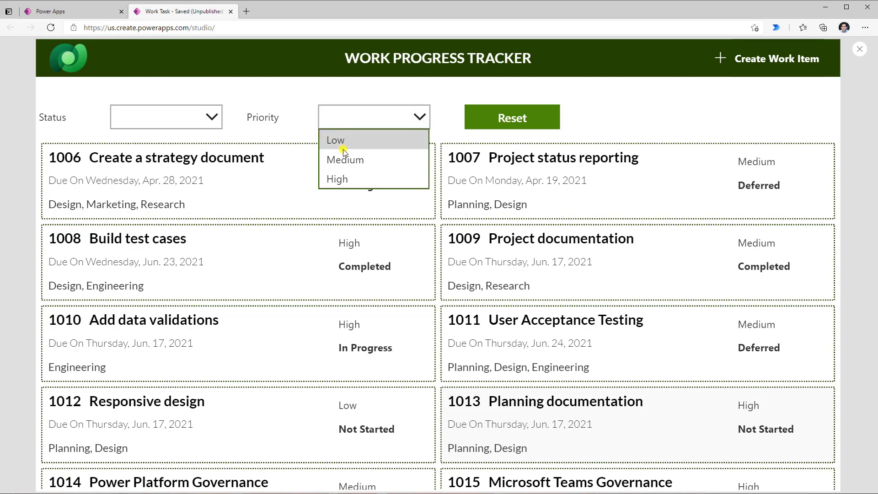
click(349, 183)
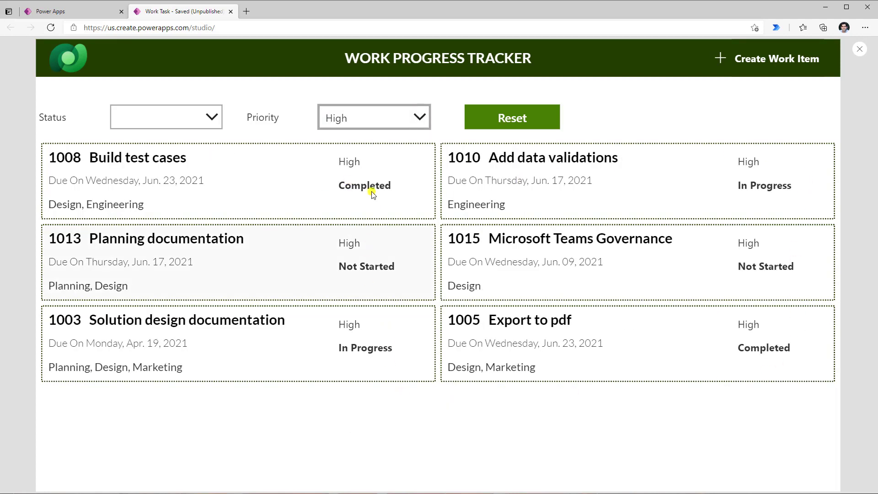
click(513, 125)
key(Escape)
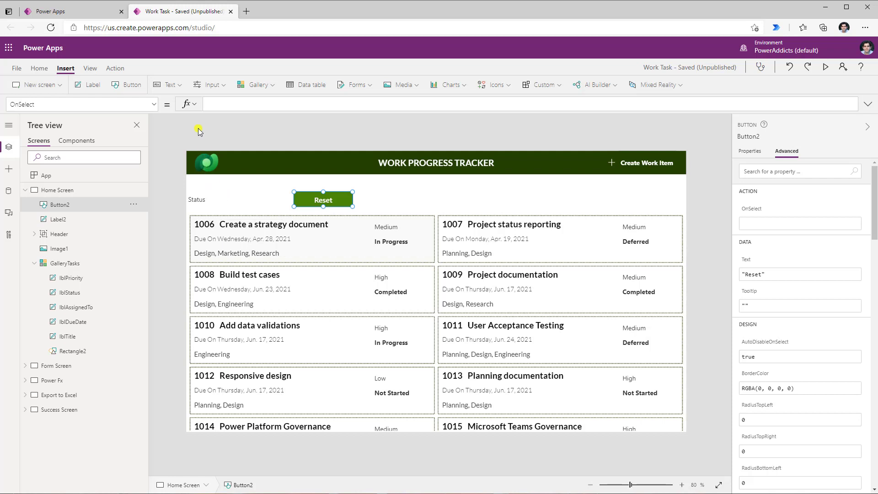
- Insert a combo box beside the Status label at about X 76, Y 112, about 290 wide, and move the Reset button to about X 419
click(211, 87)
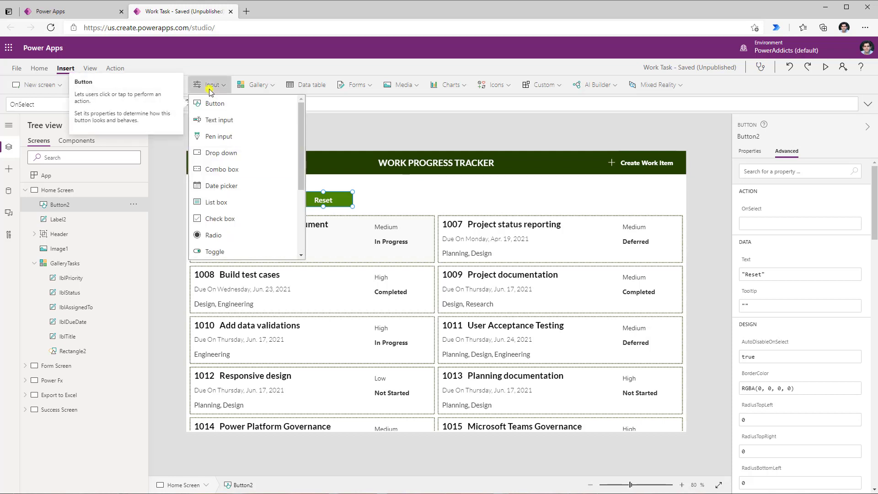
click(237, 171)
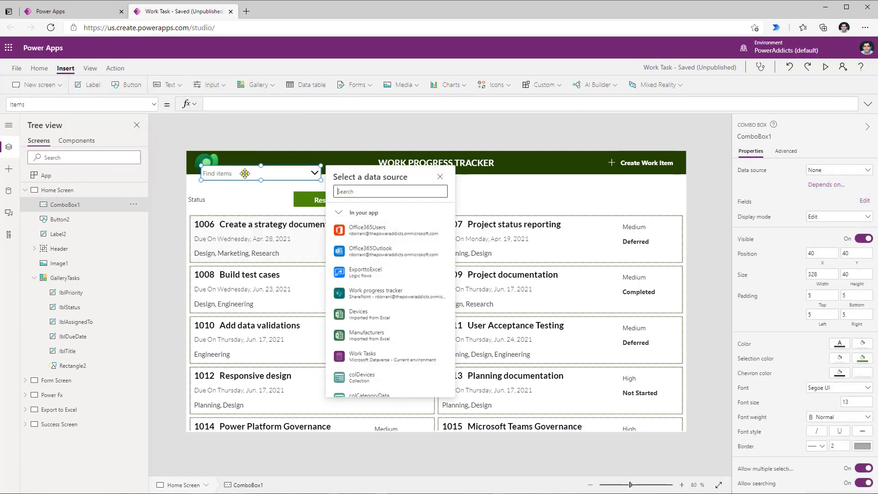
drag(245, 172, 261, 198)
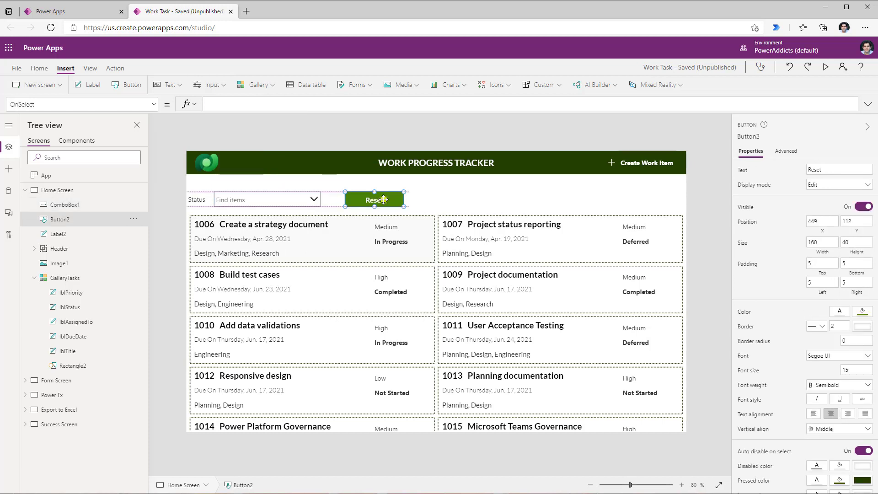
drag(383, 200, 377, 200)
- Set the new combo box's Items to Choices('Work Tasks'.'Work Task Status') and rename it cbStatus
click(257, 200)
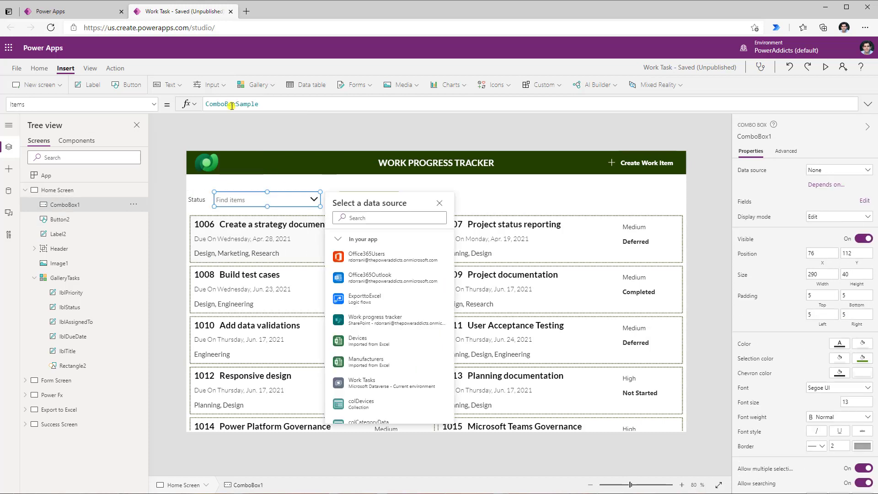
click(231, 104)
double_click(232, 104)
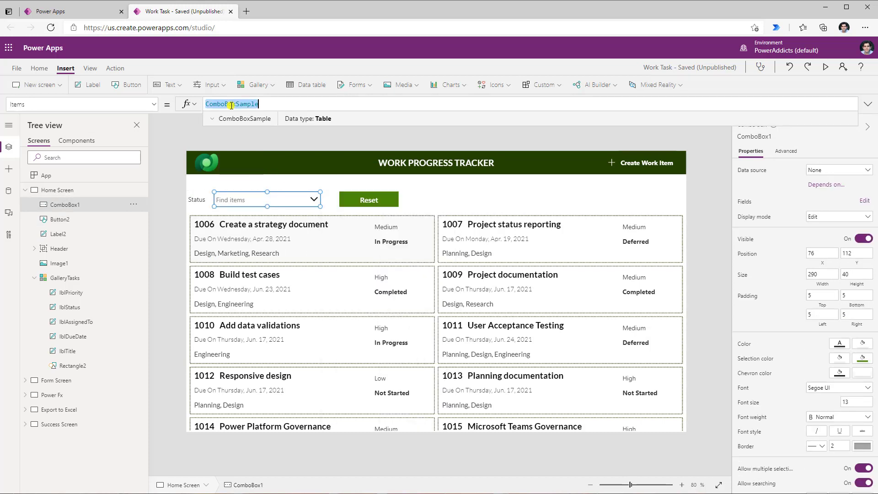
text(choices()
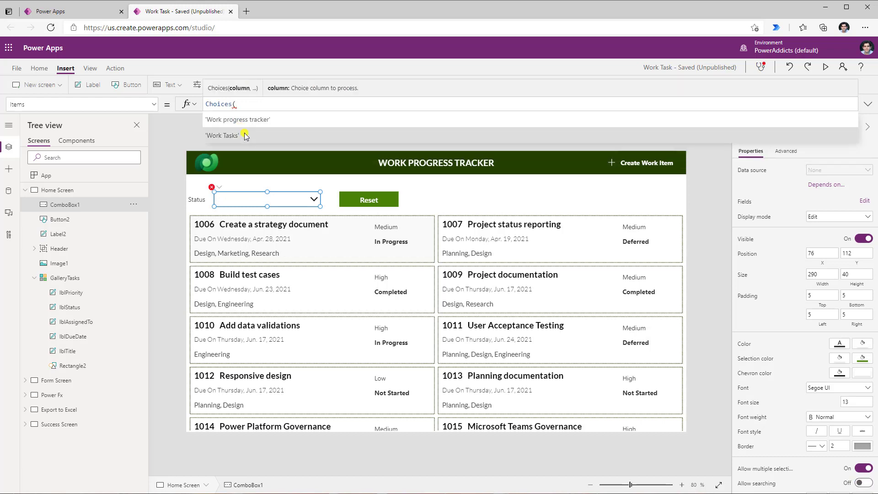
click(233, 135)
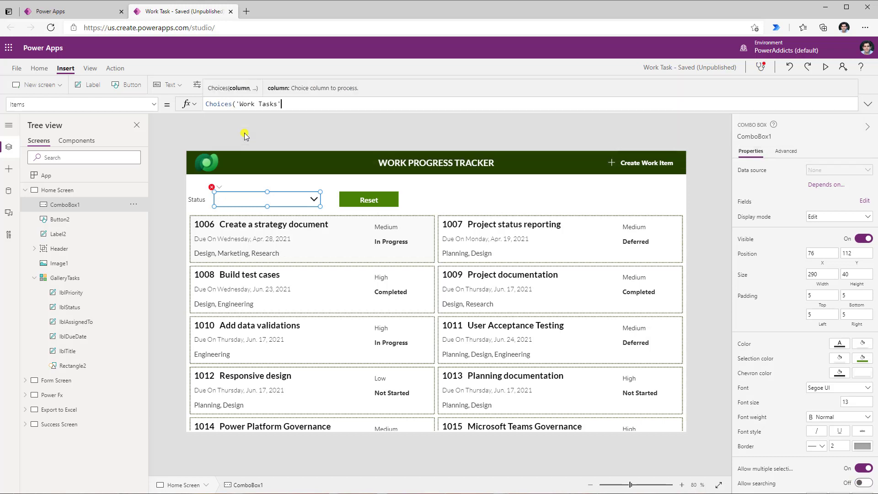
text(.work)
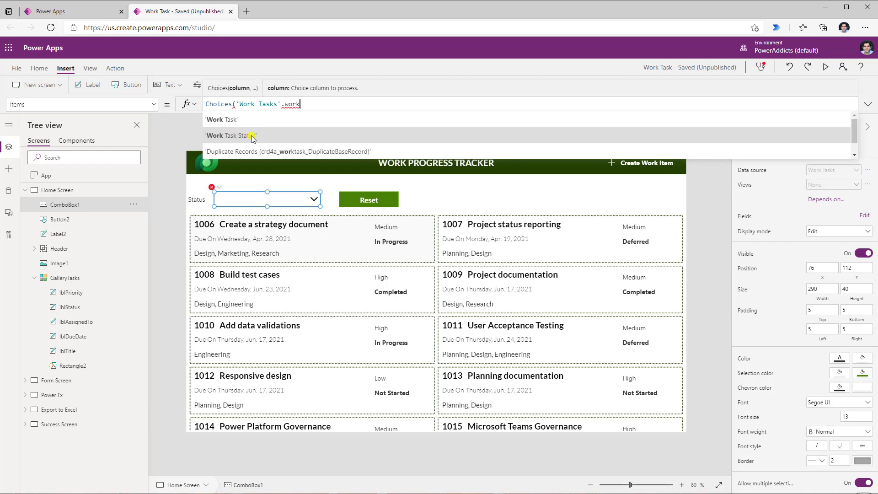
click(254, 136)
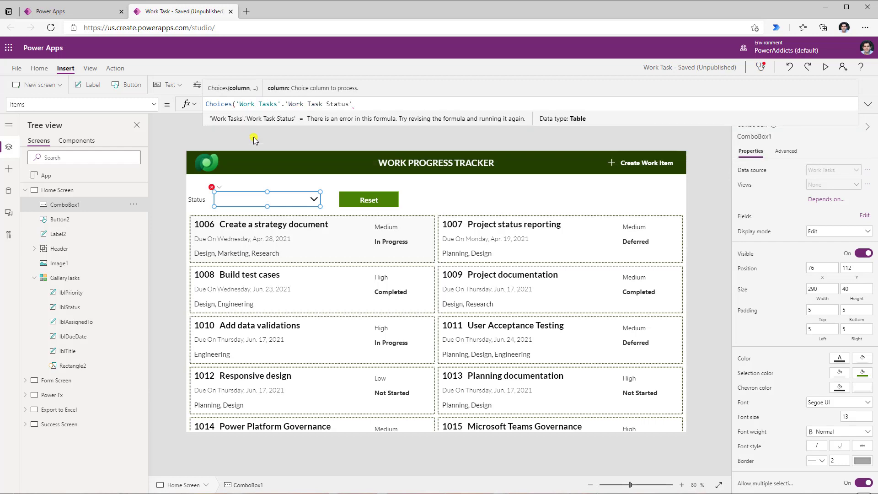
text())
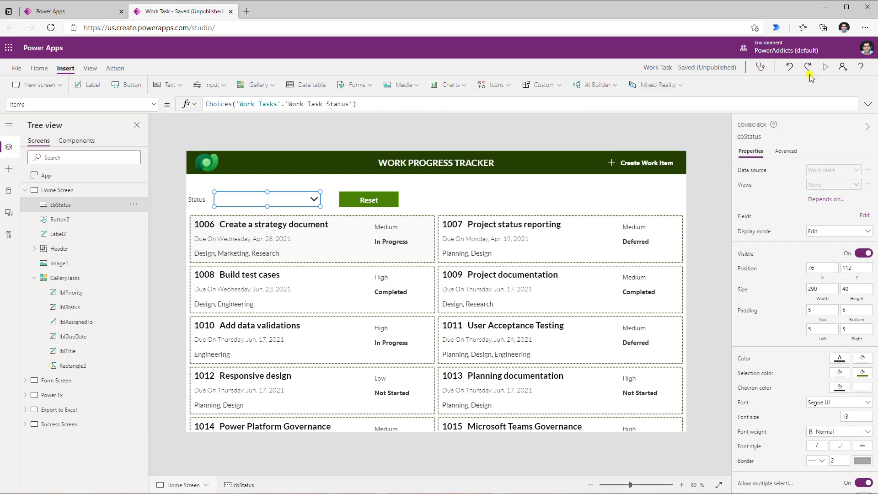
- Test multiple selection in the Status combo box in preview with In Progress and Completed, and return to editing
click(826, 66)
click(241, 117)
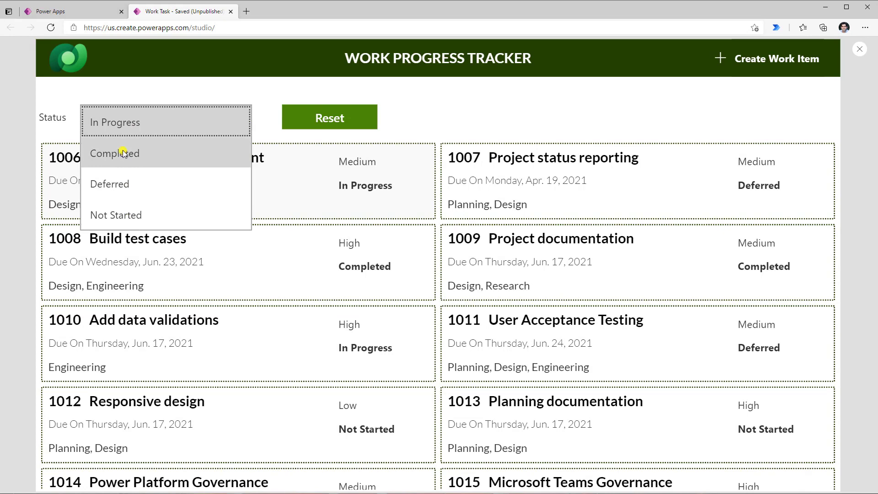
click(123, 128)
click(220, 180)
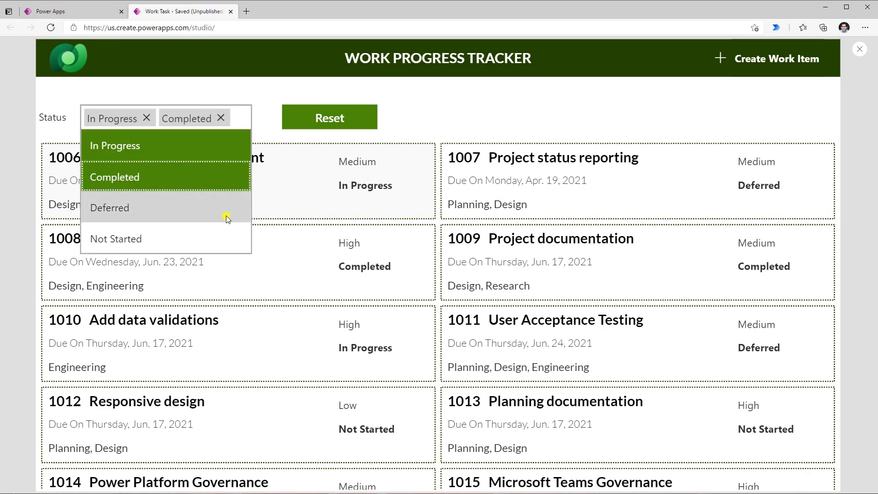
click(262, 133)
key(Escape)
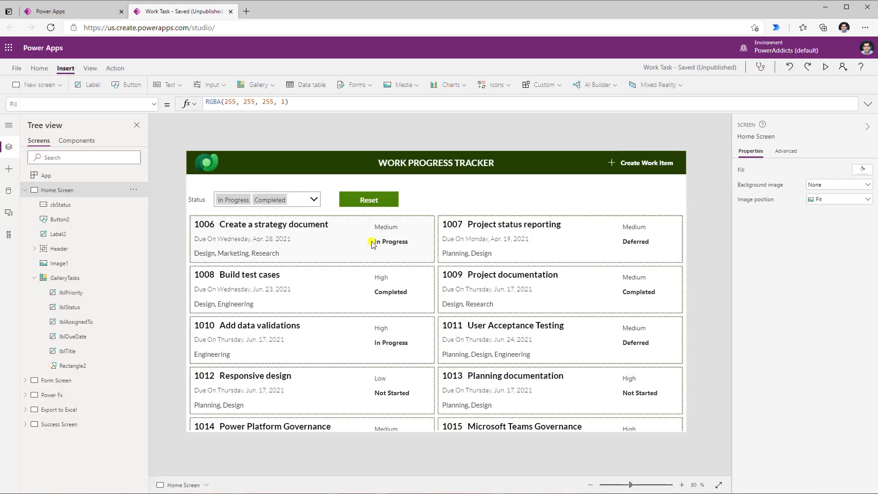
- Set the Reset button's OnSelect to Reset(cbStatus), test it in preview, and return to editing
click(369, 199)
text(Reset(cbStatus))
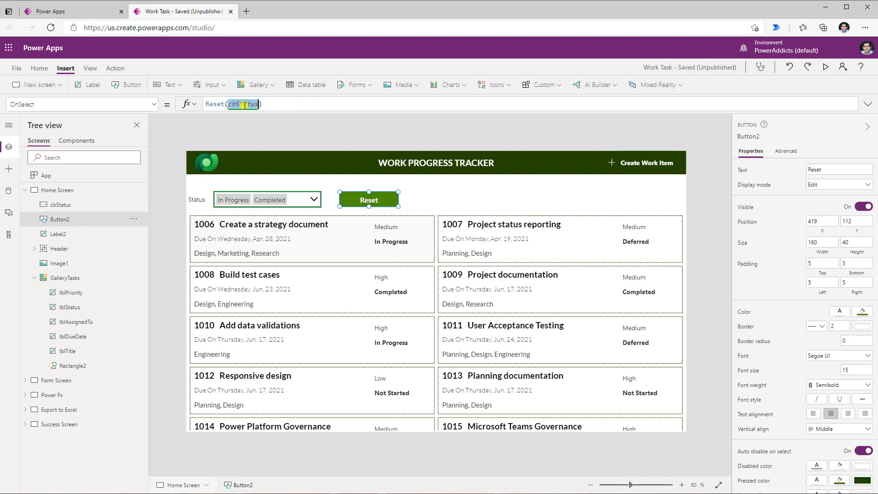
click(826, 67)
click(323, 123)
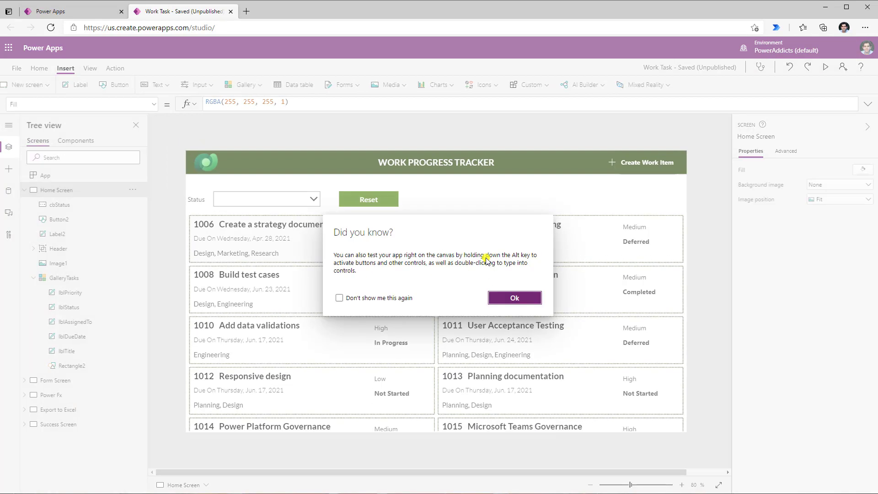
click(860, 49)
click(516, 297)
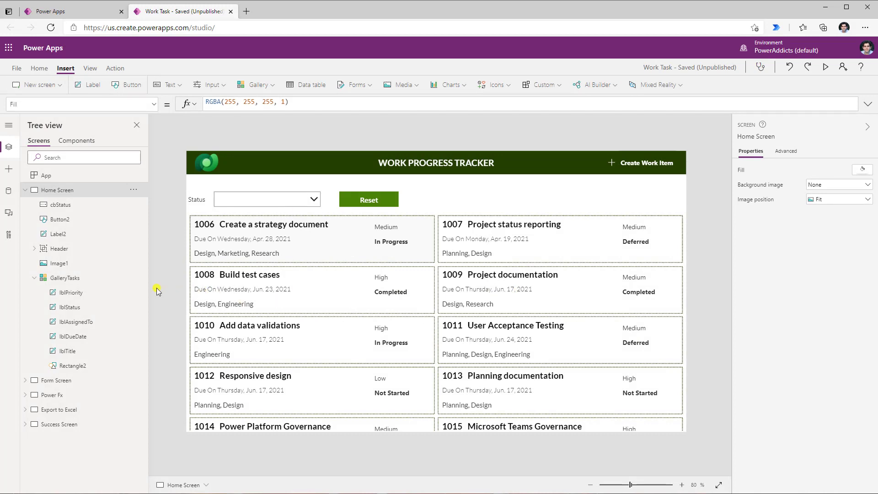
- Set GalleryTasks' Items to Filter('Work Tasks', 'Work Task Status' in cbStatus.SelectedItems)
click(88, 279)
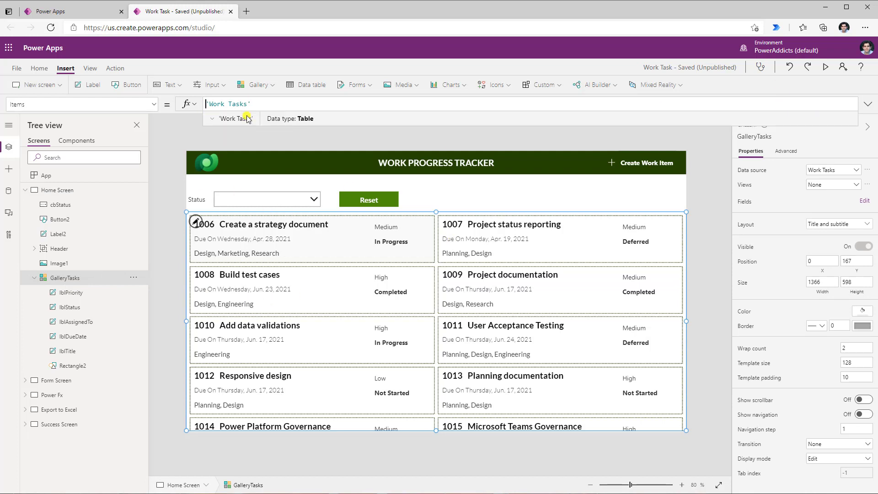
text(Filter()
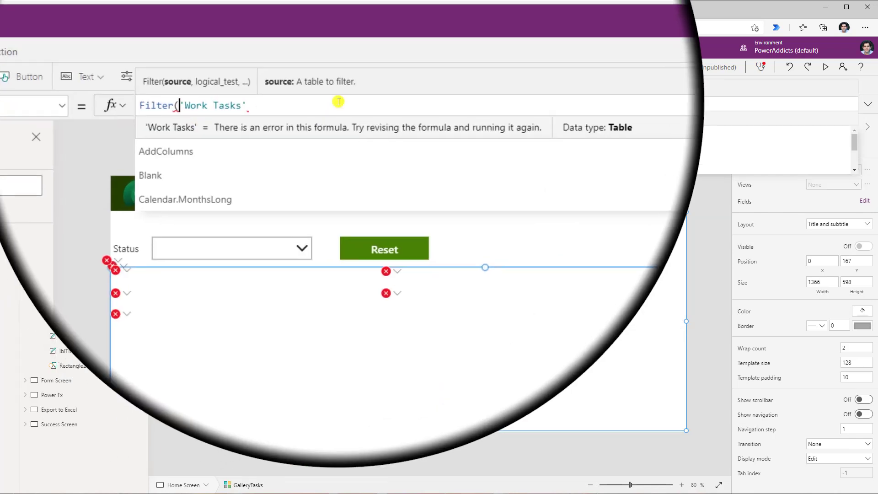
click(340, 101)
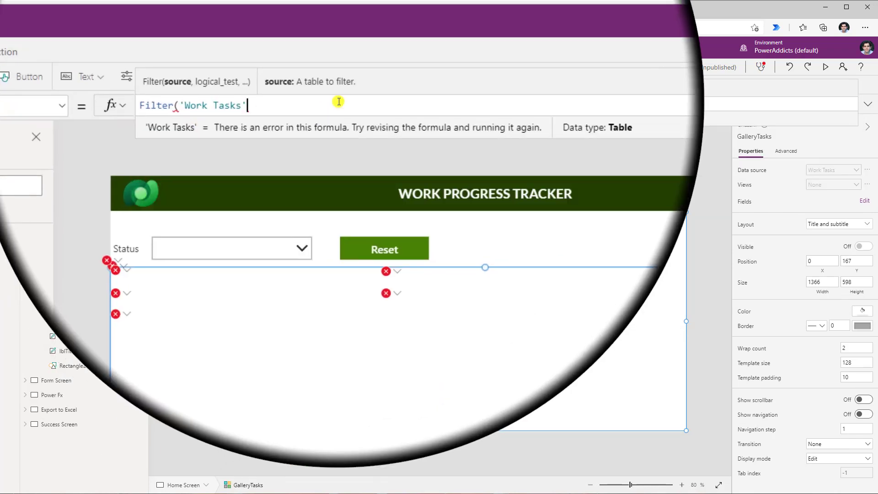
text(,)
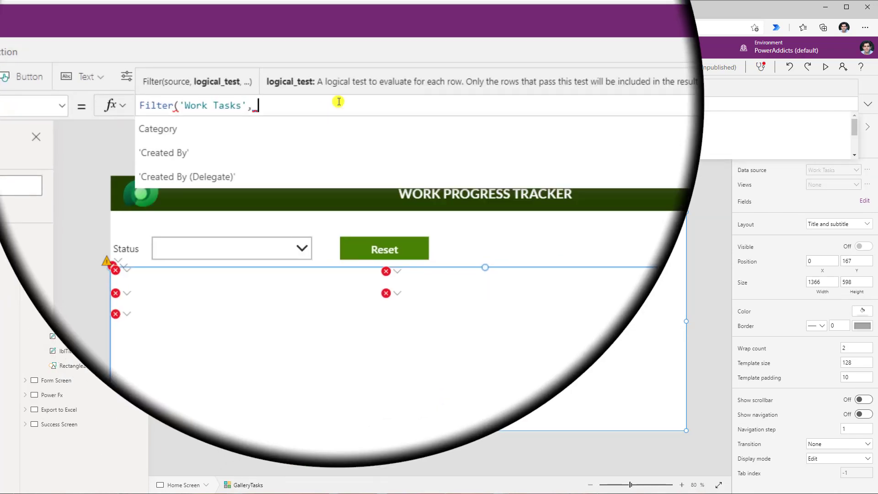
key(Escape)
text(work)
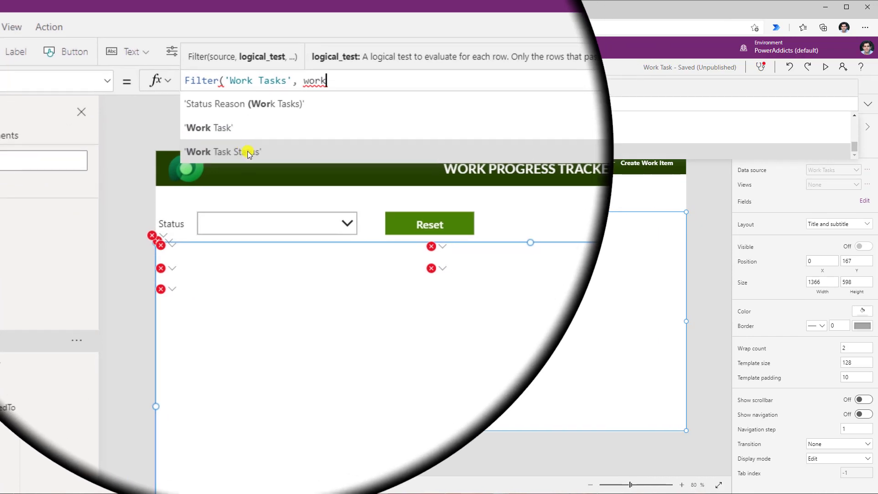
click(248, 152)
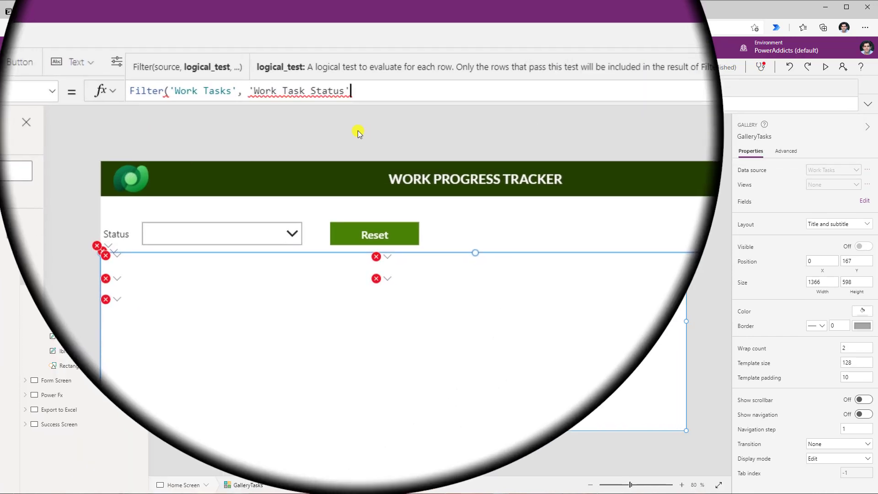
text(in )
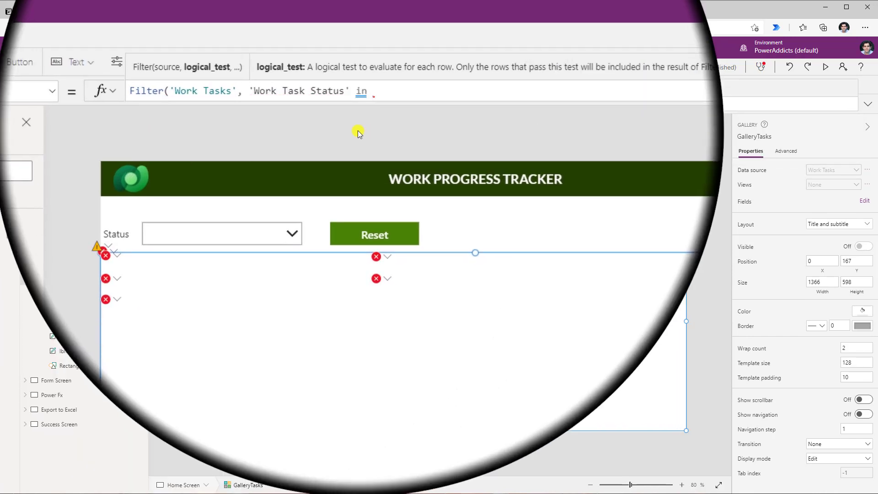
text(cbStatus.se)
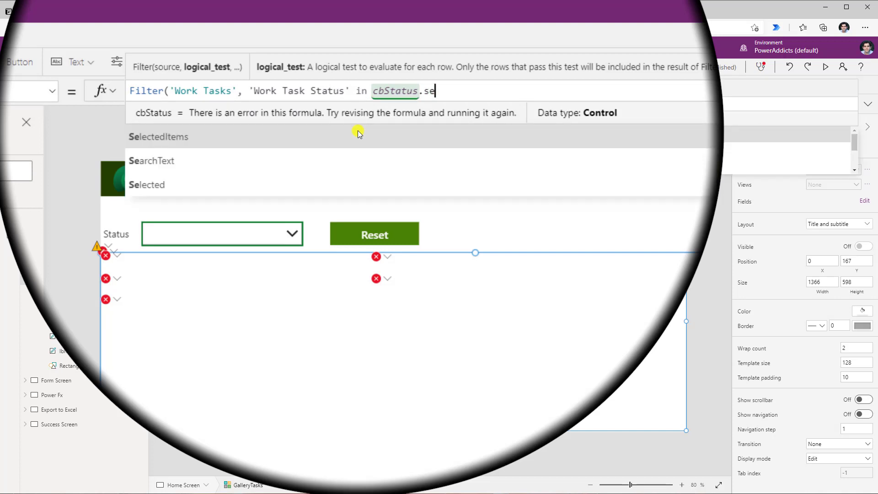
click(293, 121)
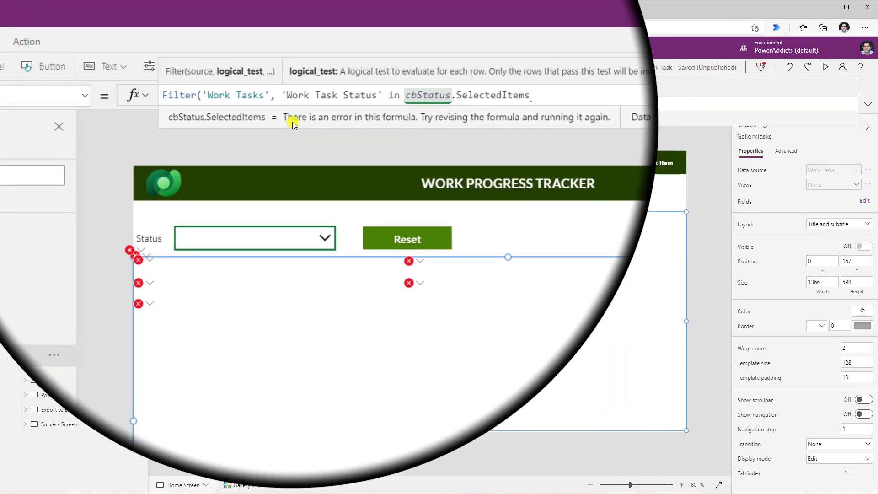
text())
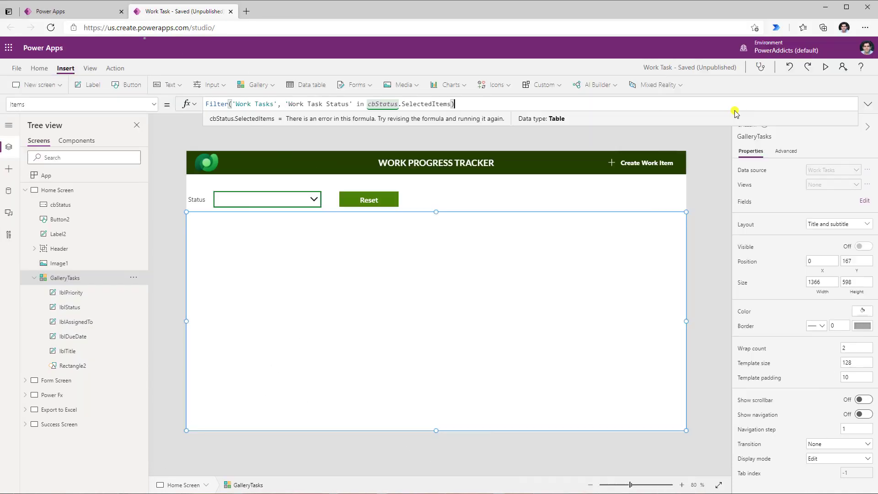
- Test the gallery filter in preview with Not Started and In Progress, reset the Status combo box, and return to editing
click(827, 69)
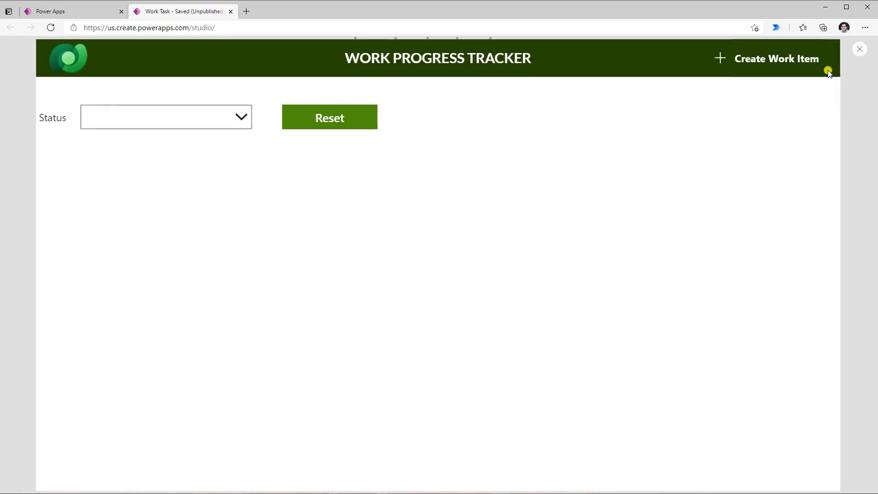
click(231, 124)
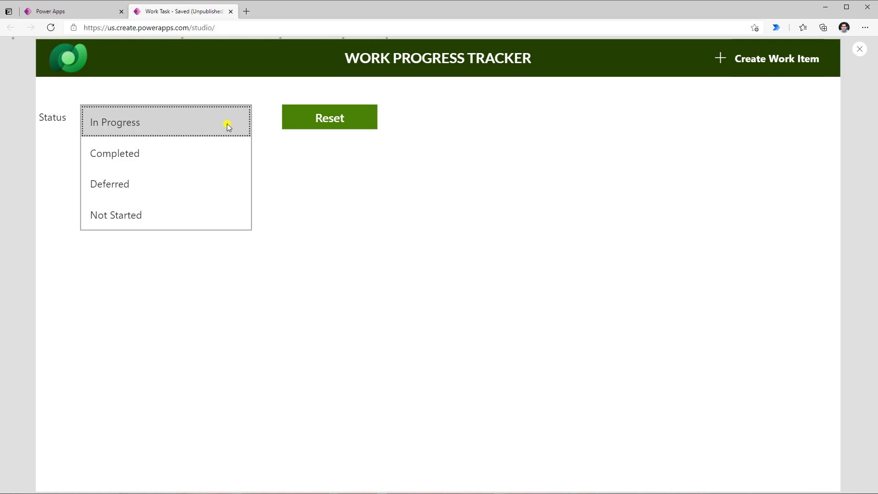
click(161, 219)
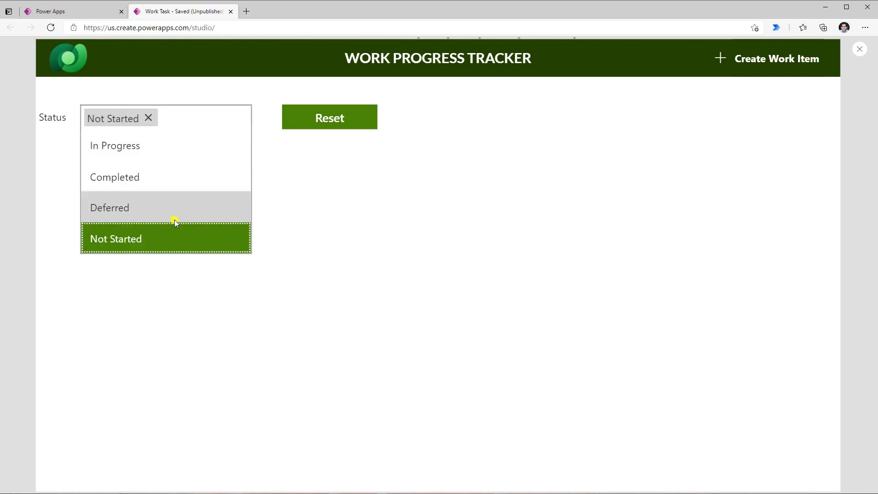
click(269, 204)
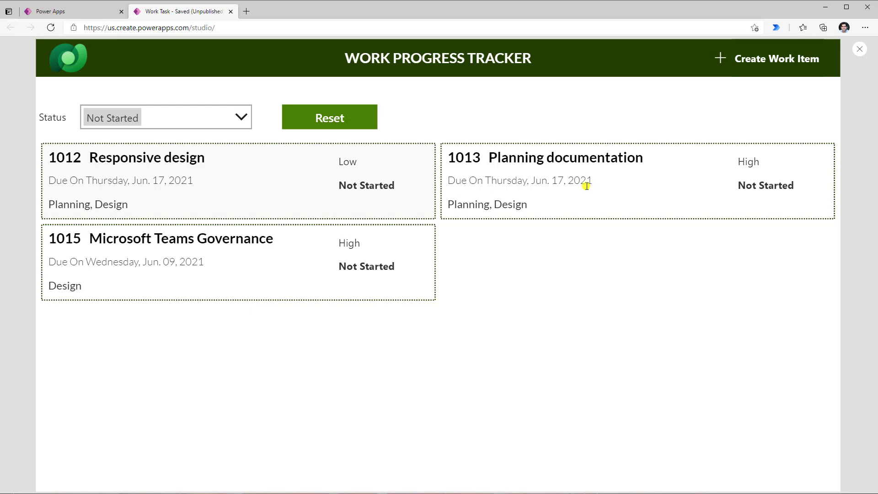
click(242, 119)
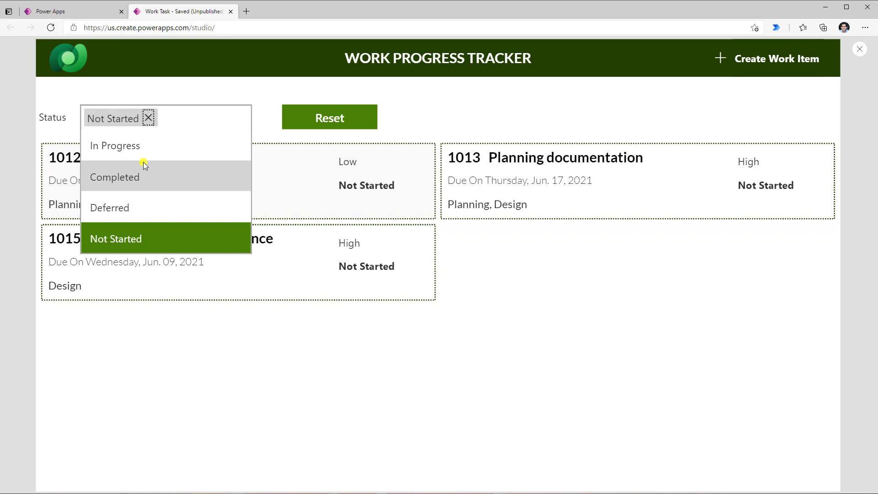
click(135, 151)
click(417, 133)
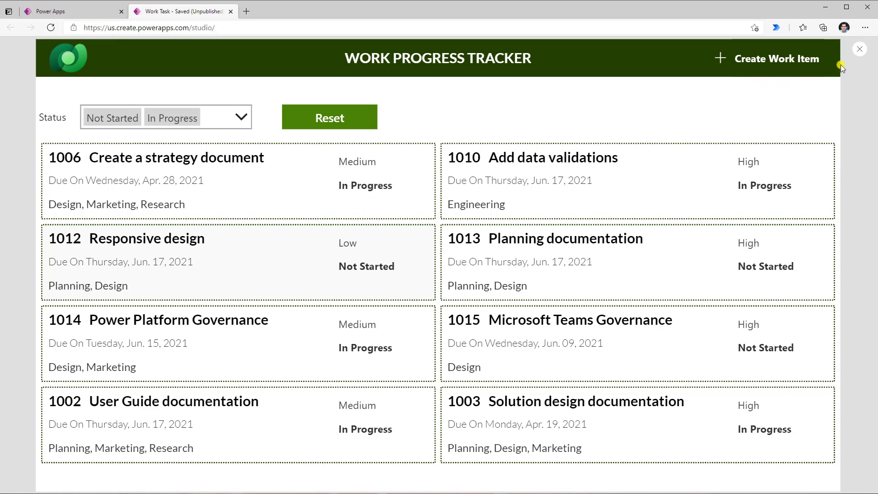
click(361, 120)
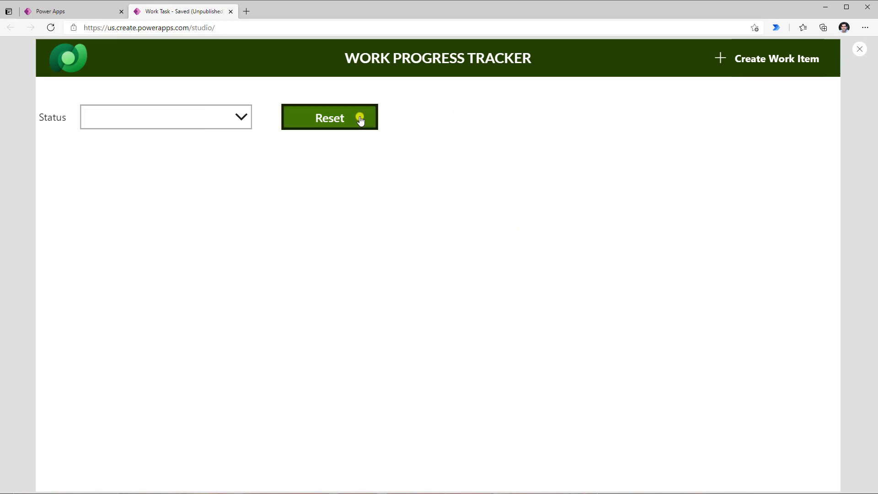
click(860, 49)
click(514, 298)
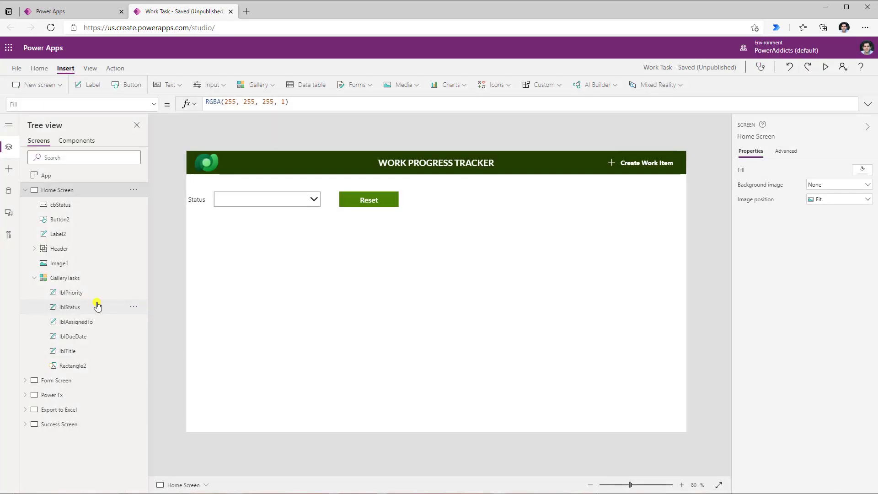
- Extend GalleryTasks' Items filter condition with IsBlank(cbStatus.SelectedItems) || IsEmpty(cbStatus.SelectedItems) || before the status test
click(85, 279)
click(868, 104)
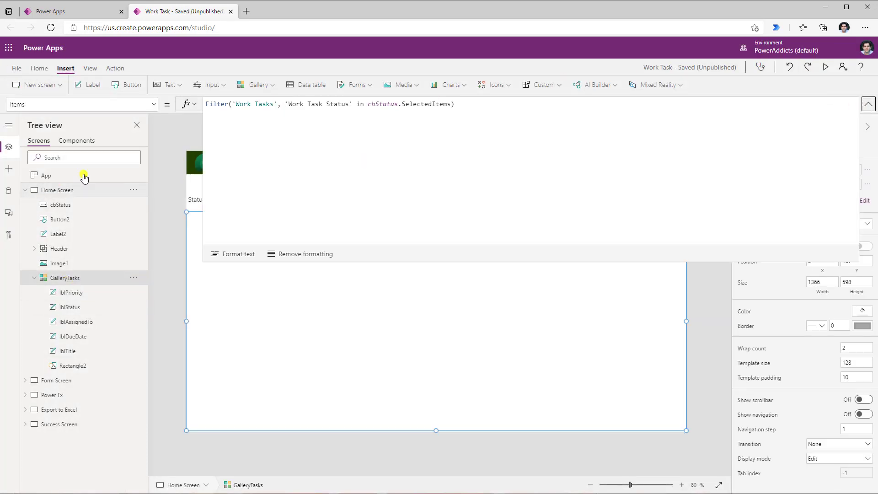
click(282, 104)
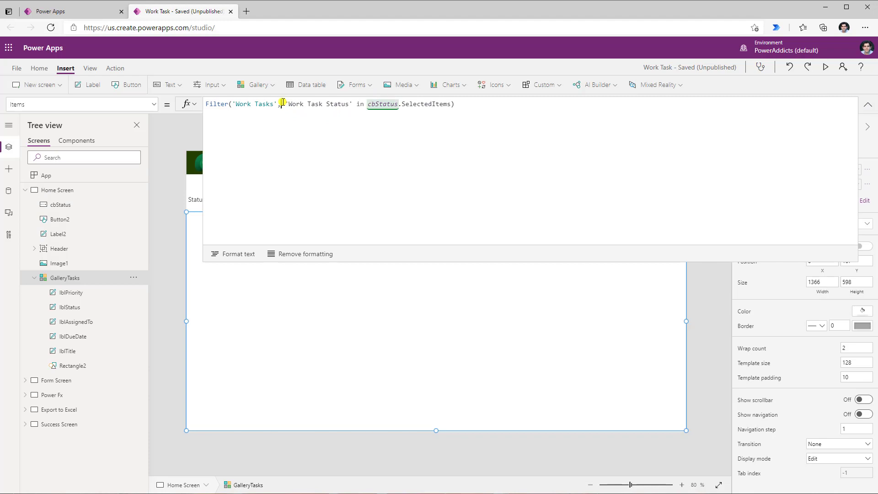
text(IsBlank(cbStatus.SelectedItems) ||)
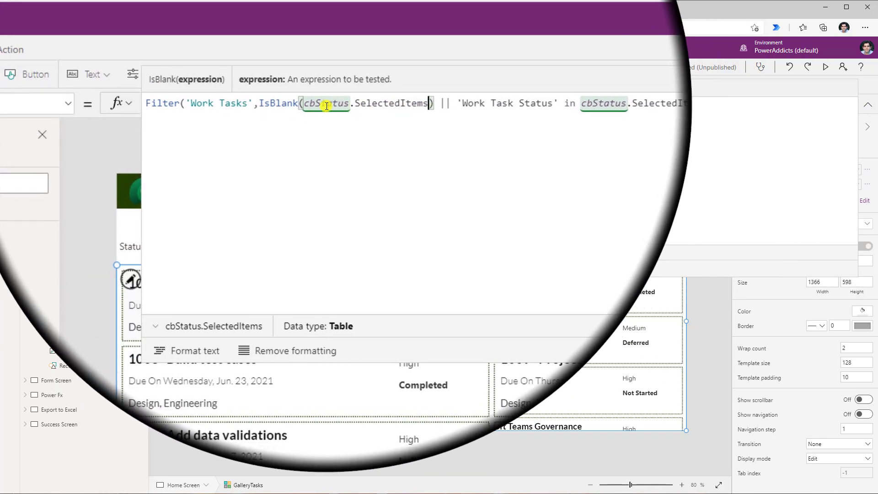
click(459, 103)
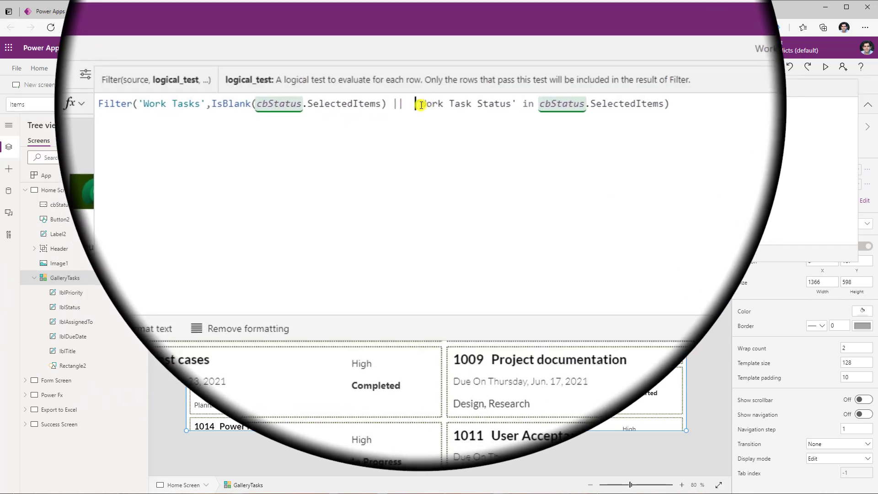
text(IsEmpty(cbStatus.SelectedItems) ||)
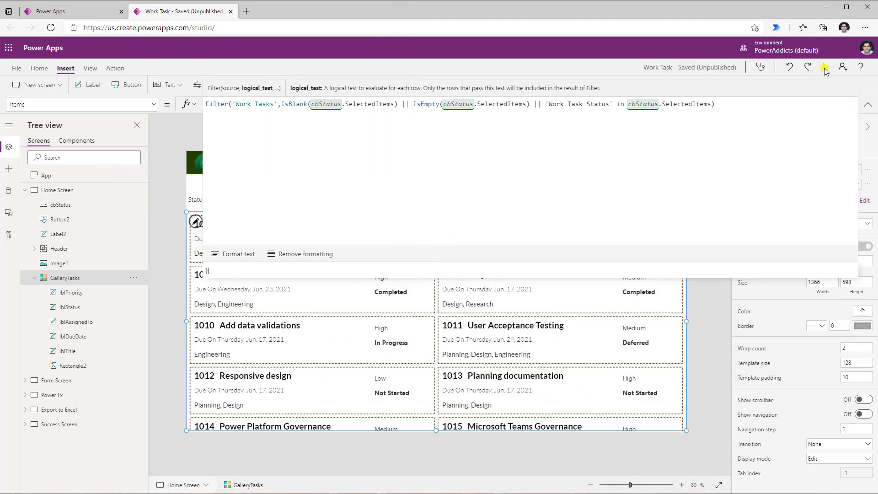
- Test the gallery in preview with no status selected and with Deferred and Not Started selected, and return to editing
click(825, 68)
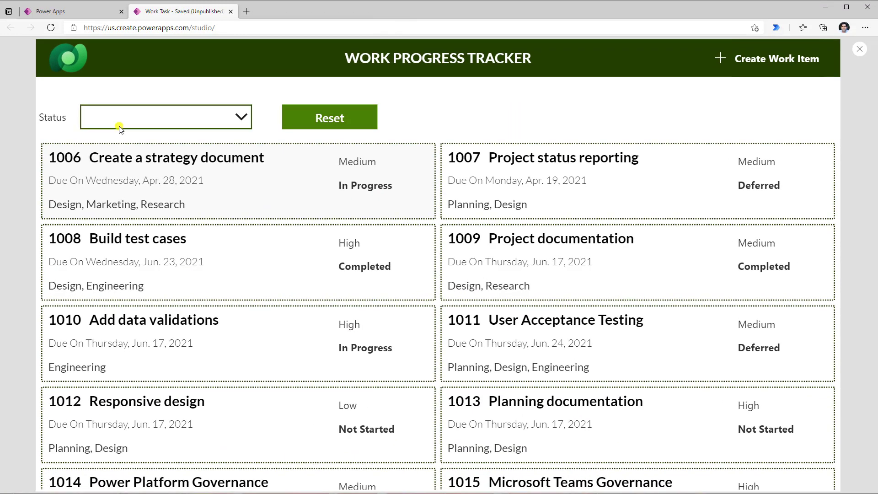
scroll(345, 225, down, 4)
scroll(339, 222, up, 4)
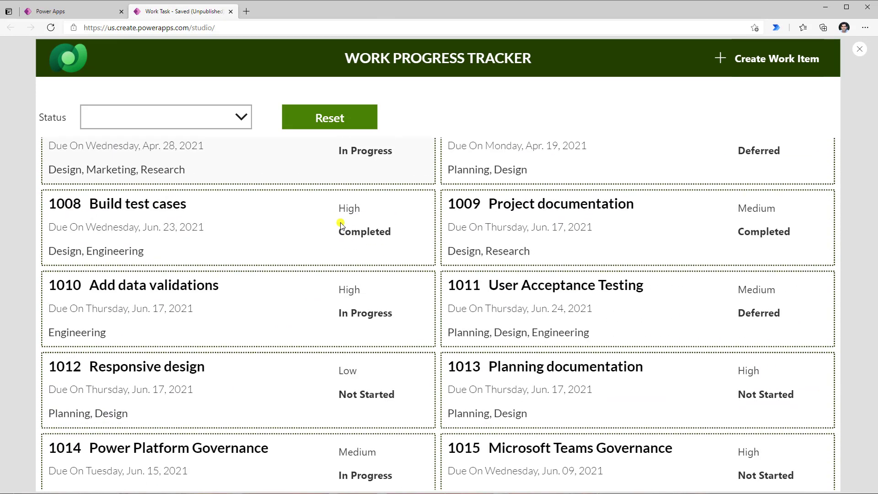
click(236, 132)
click(146, 182)
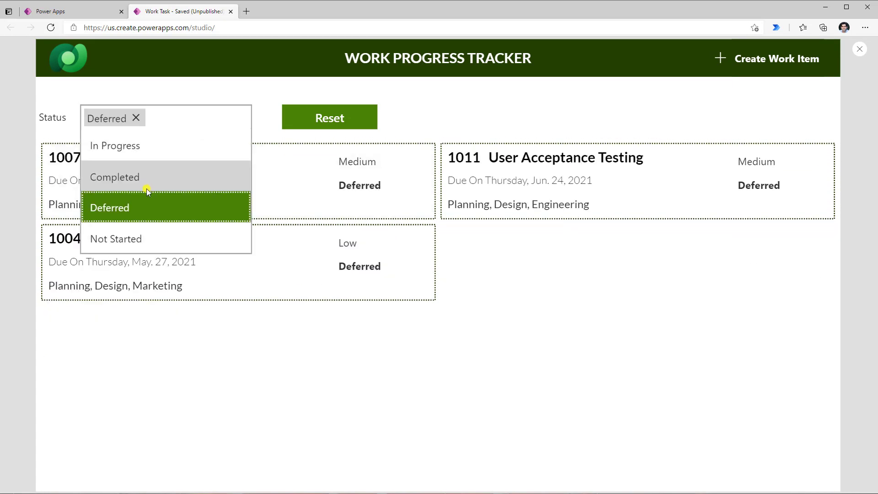
click(149, 227)
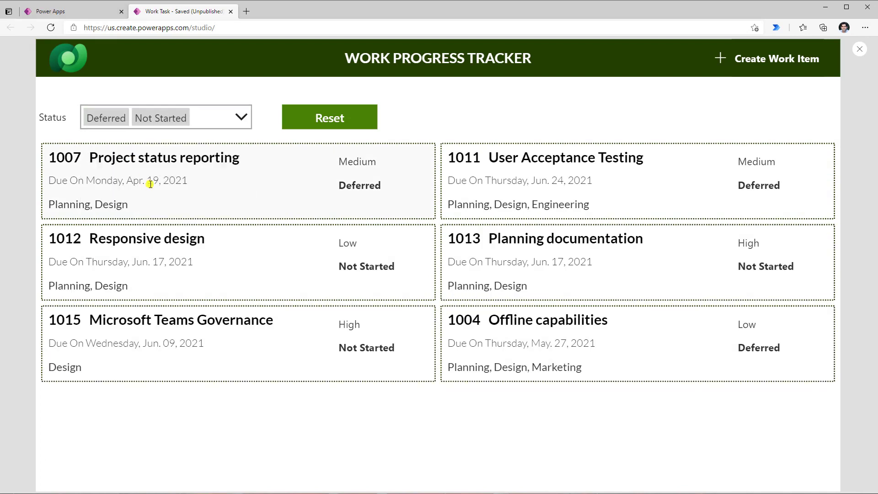
key(Escape)
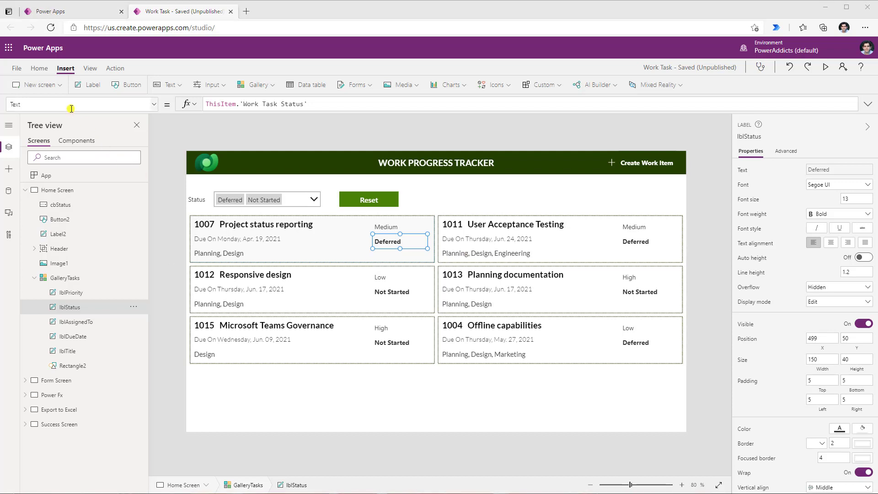
- Set lblStatus's Color to a formatted Switch on ThisItem.'Work Task Status': In Progress RGBA(0,71,144,1), Deferred RGBA(213,0,0,1), Completed RGBA(0,128,0,1), Not Started DarkGray
drag(71, 108, 1, 113)
text(Color)
key(Tab)
text(Switch(ThisItem.'Work Task Status','Work Task Status Choices'.'In Progress',RGBA(0,71,144,1),'Work Task Status Choices'.Deferred,RGBA(213,0,0,1),'Work Task Status Choices'.Completed,RGBA(0,128,0,1),'Work Task Status Choices'.'Not Started',DarkGray))
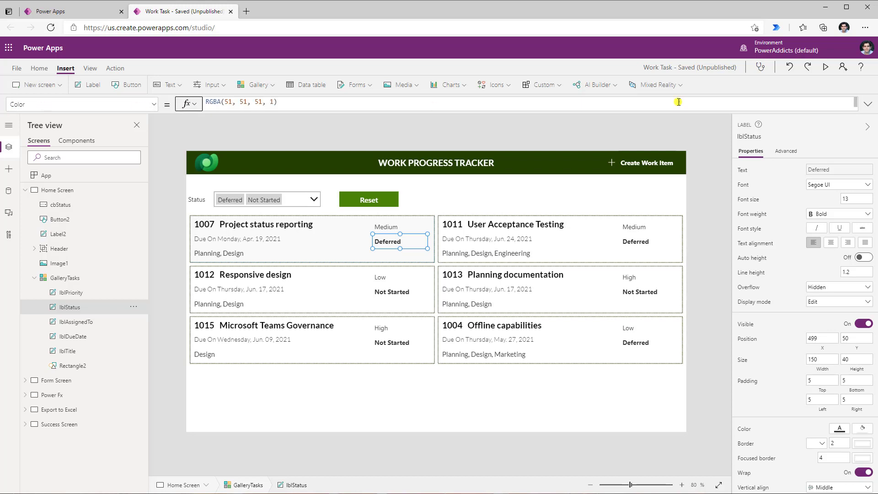
click(868, 104)
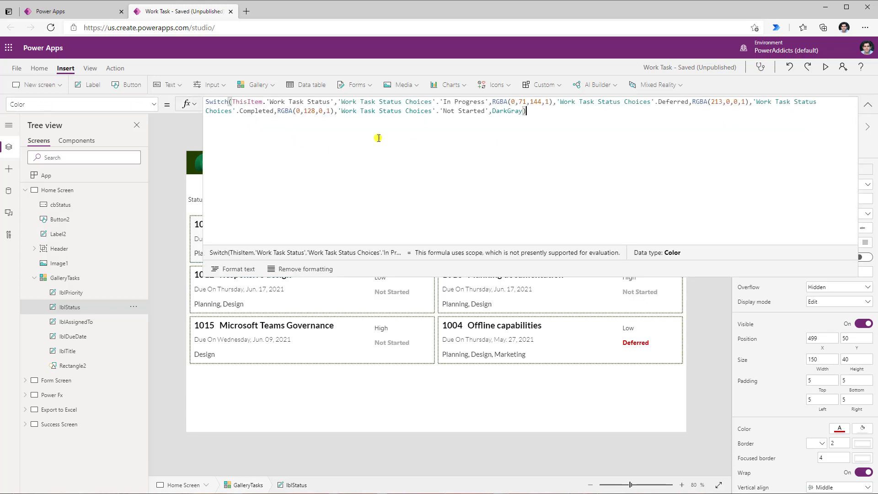
click(241, 271)
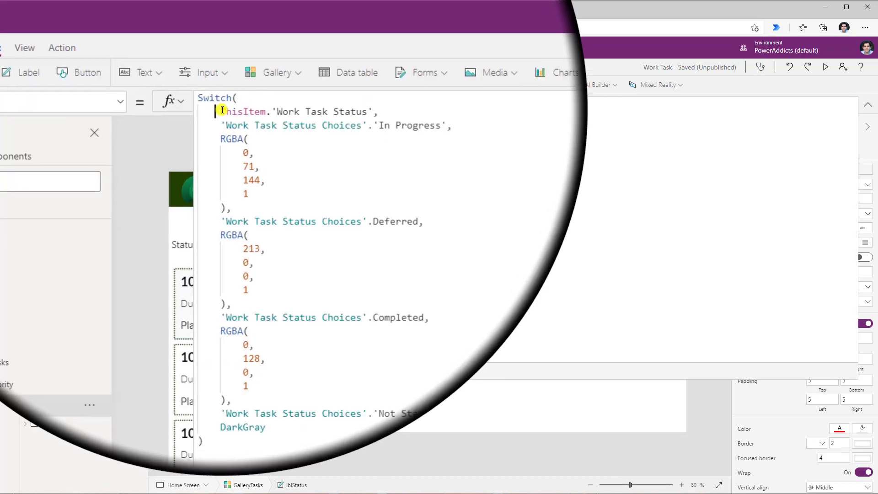
- Review the switch value, the In Progress match and its RGBA result in lblStatus's Color formula, and collapse the formula
drag(221, 111, 336, 111)
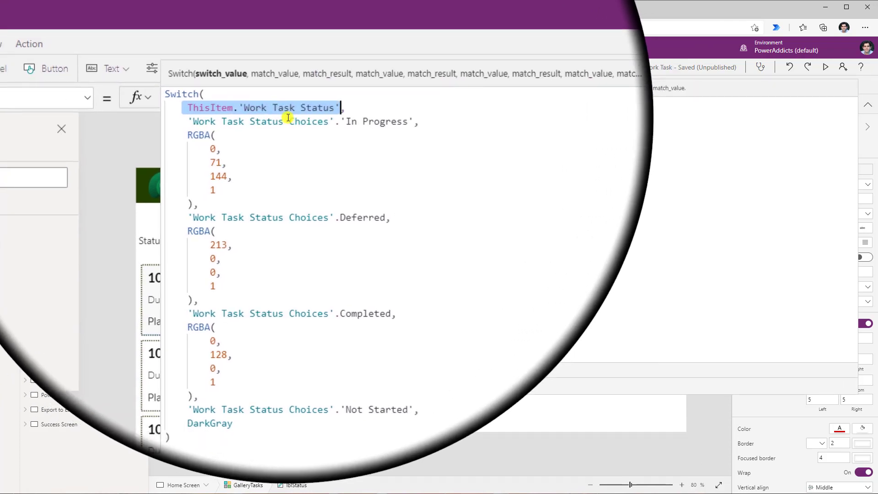
click(282, 121)
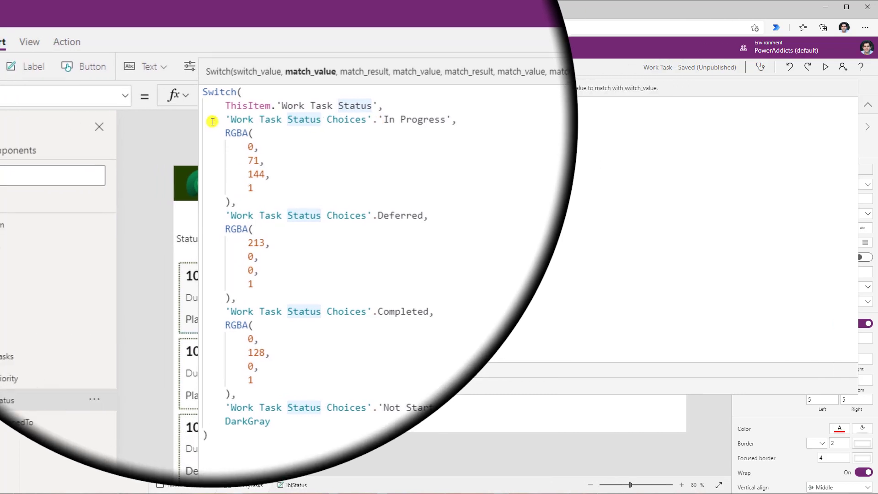
drag(214, 122, 379, 122)
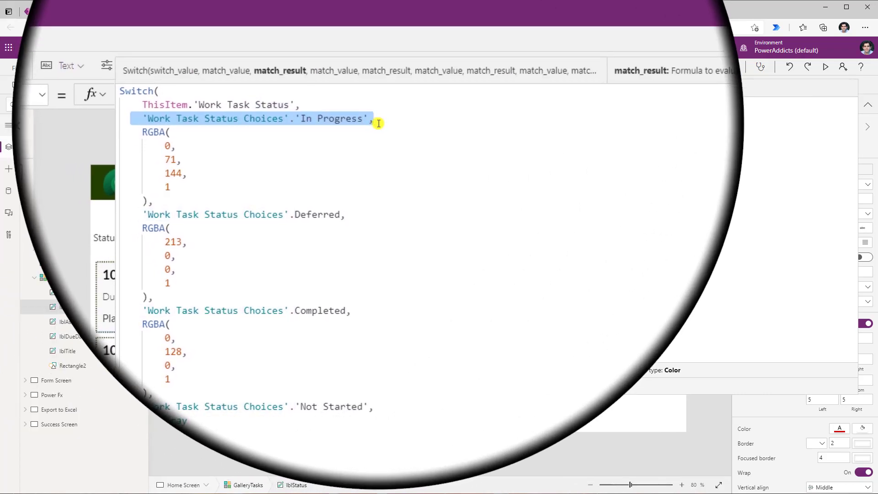
click(387, 146)
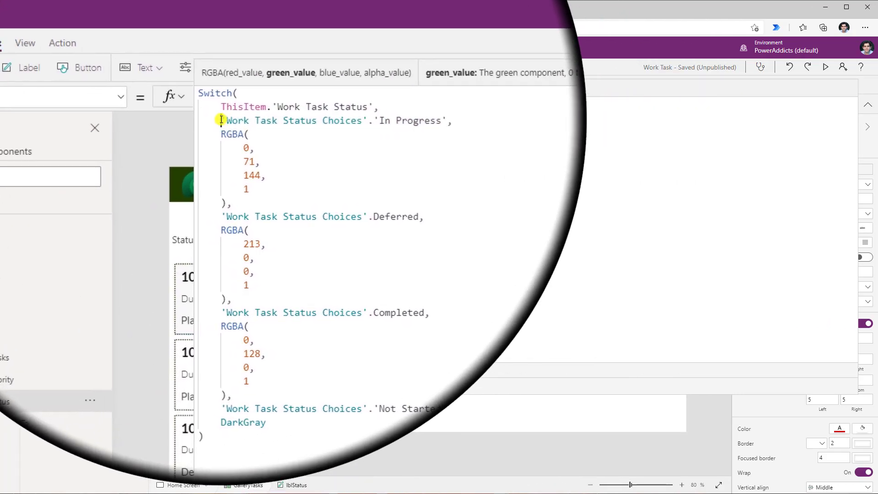
drag(220, 121, 371, 121)
click(324, 120)
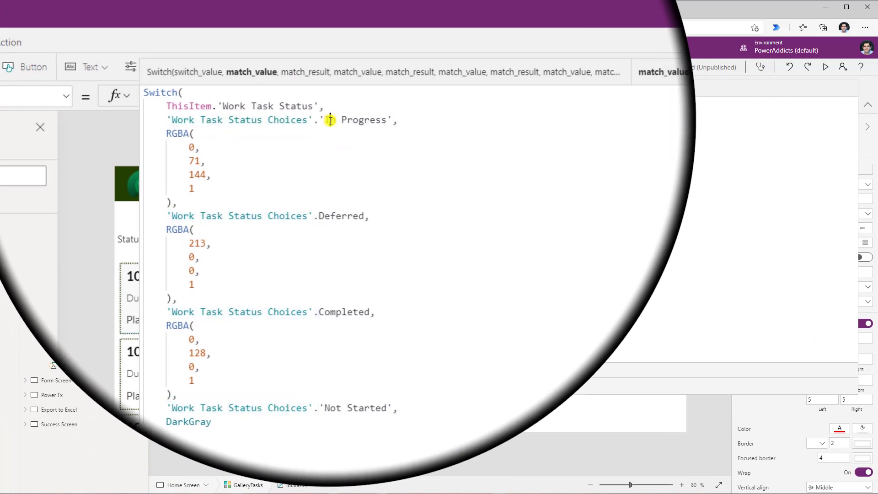
drag(217, 131, 263, 239)
click(343, 186)
click(264, 239)
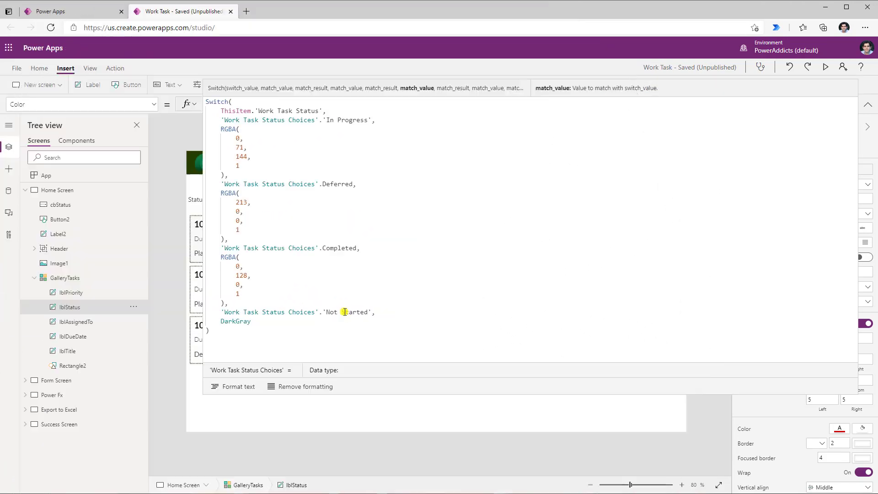
click(868, 105)
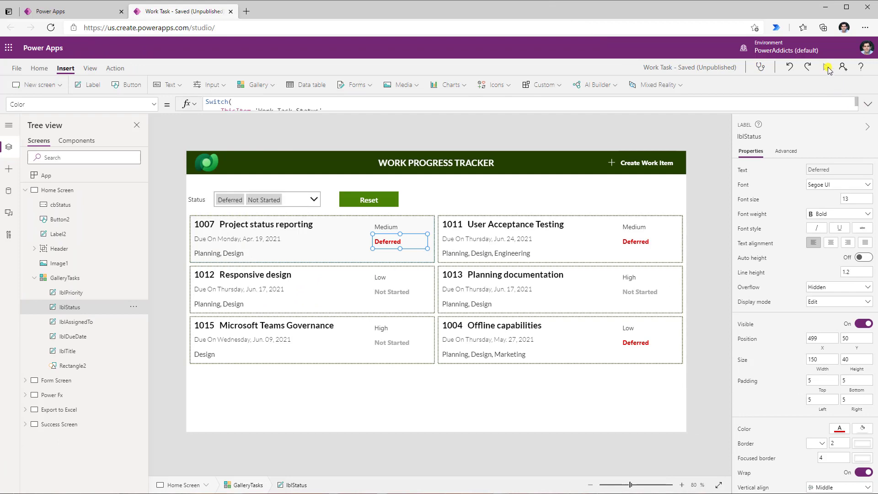
- Preview the app, reset the Status filter, check the status colors across the gallery, and return to editing
click(827, 67)
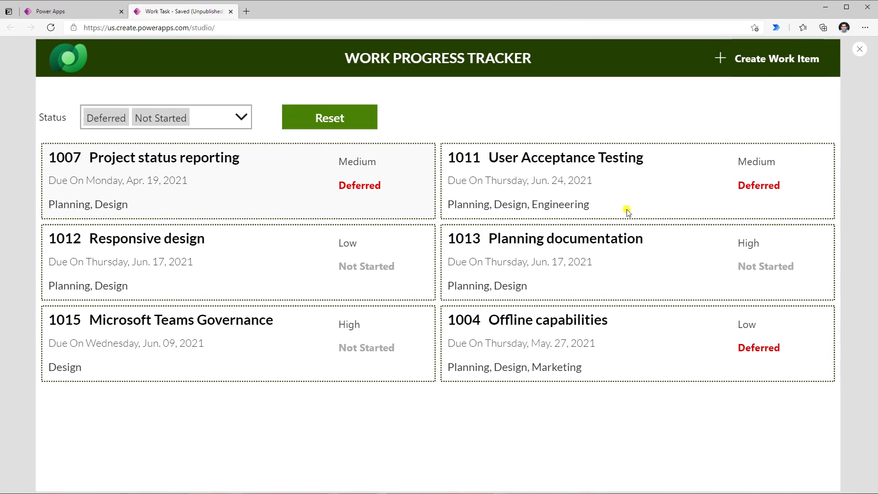
click(319, 123)
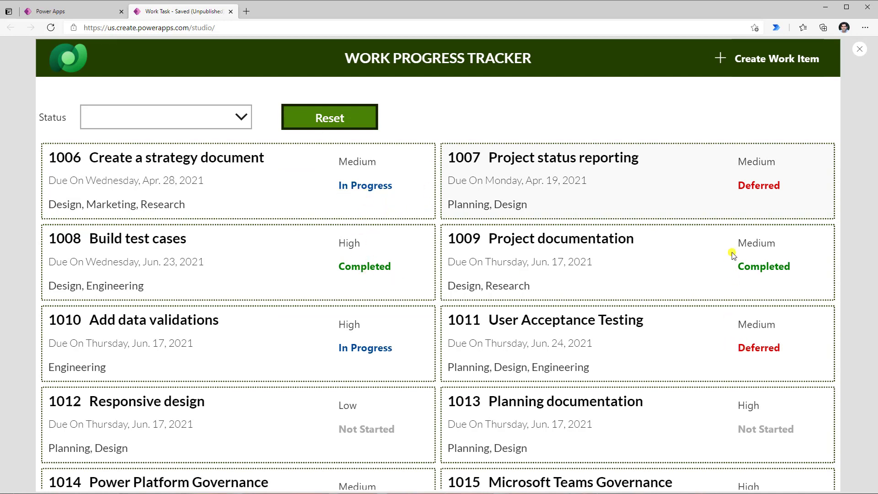
scroll(385, 339, down, 2)
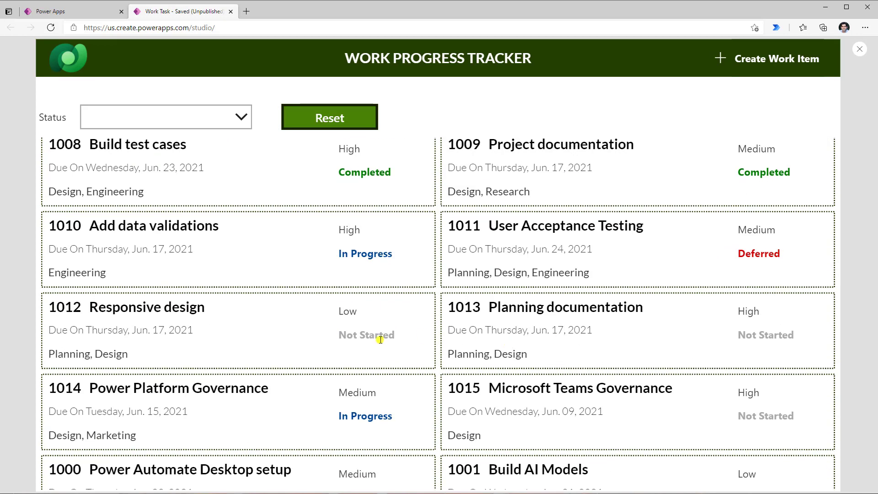
scroll(380, 340, up, 2)
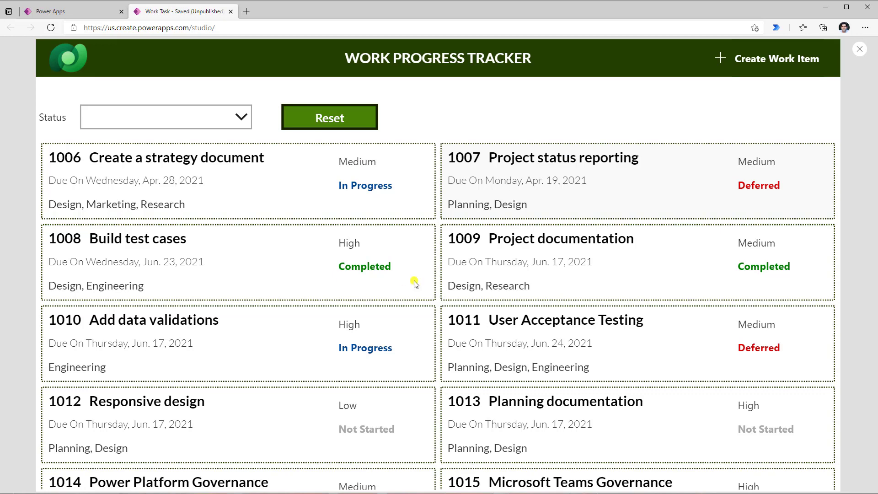
click(859, 49)
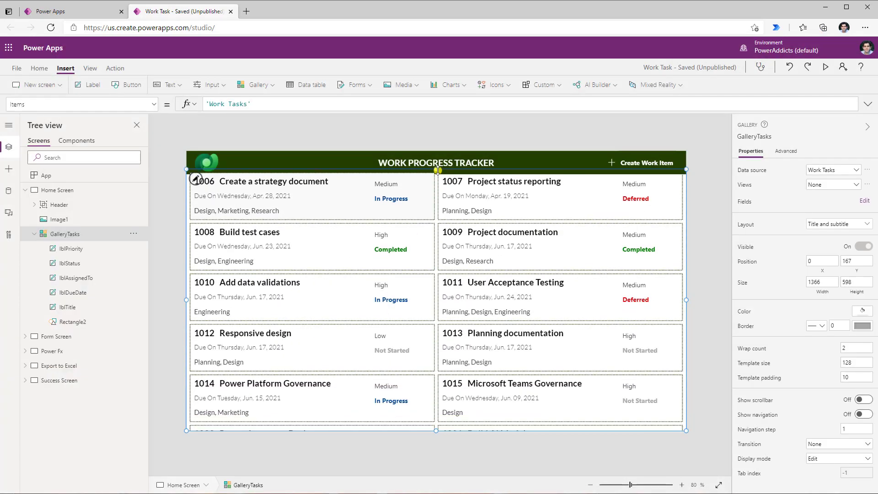
- Insert a vertical gallery beside GalleryTasks on Home Screen, at X 0, Y 80, and narrow it to about 303 wide
click(255, 85)
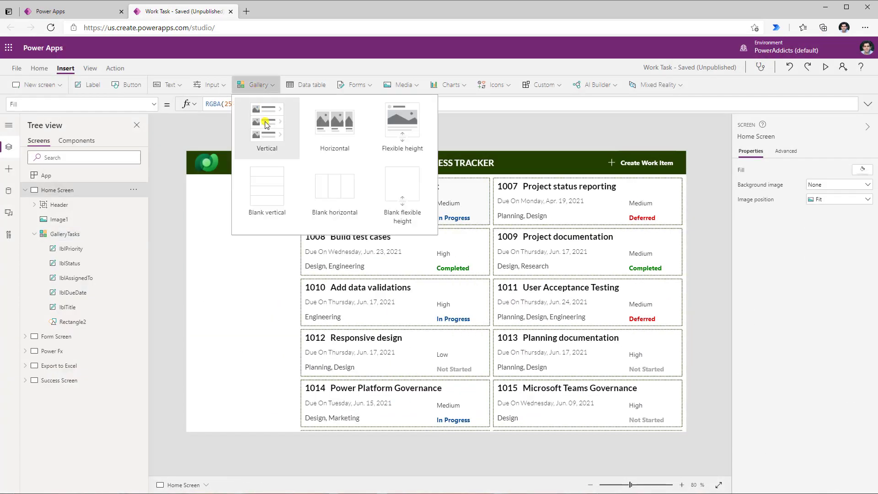
click(267, 124)
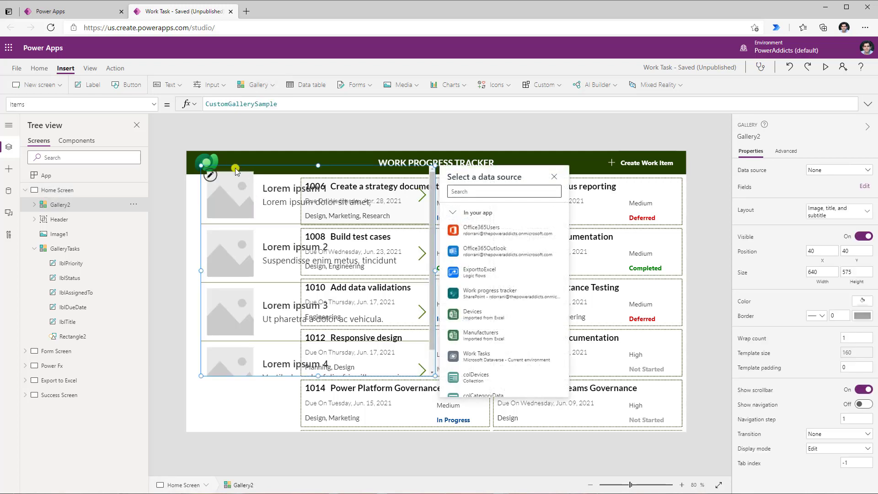
drag(235, 171, 220, 186)
drag(420, 285, 297, 280)
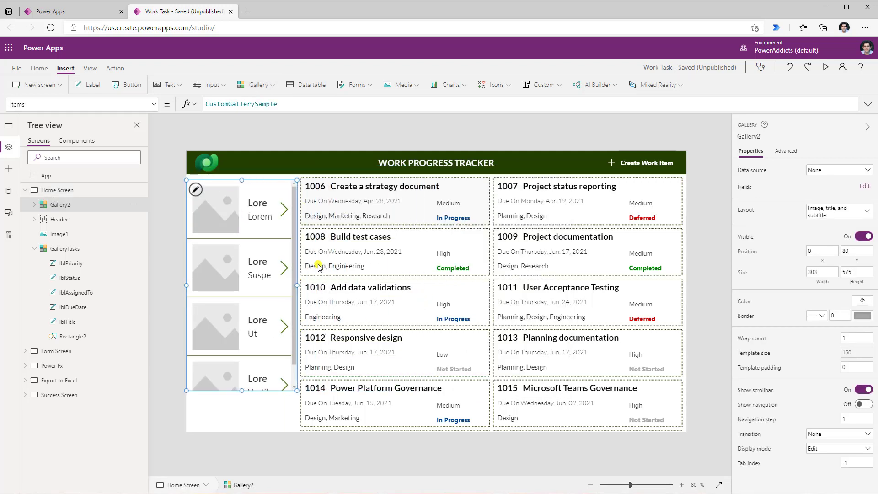
- Set the new gallery's layout to Title and delete its next arrow icon
click(817, 216)
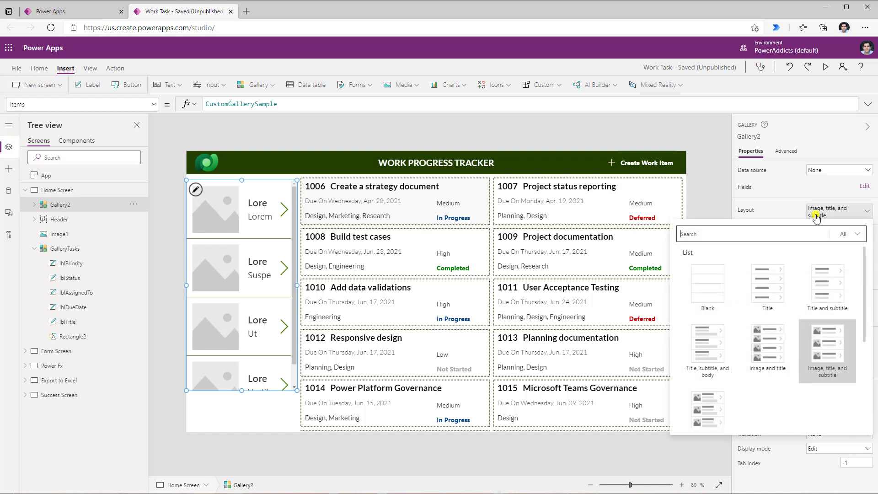
click(768, 292)
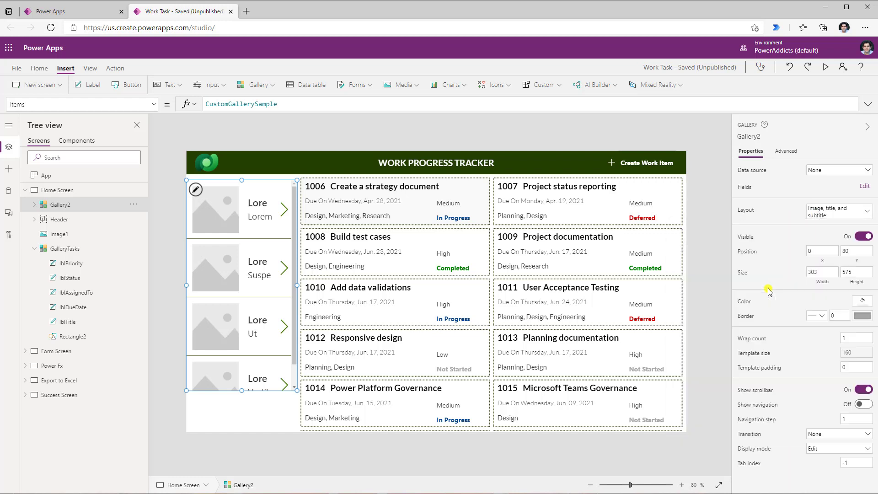
click(285, 200)
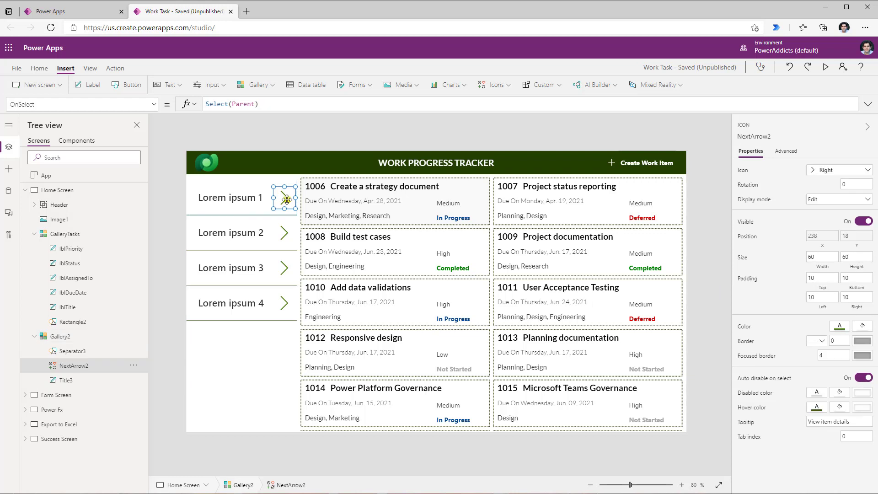
key(Delete)
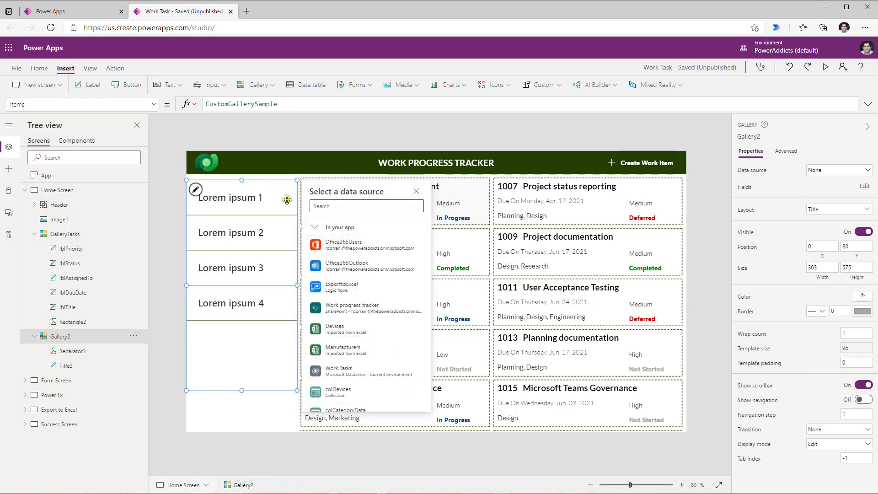
- Set Gallery2's Items to Choices('Work Tasks'.'Work Task Status')
double_click(223, 105)
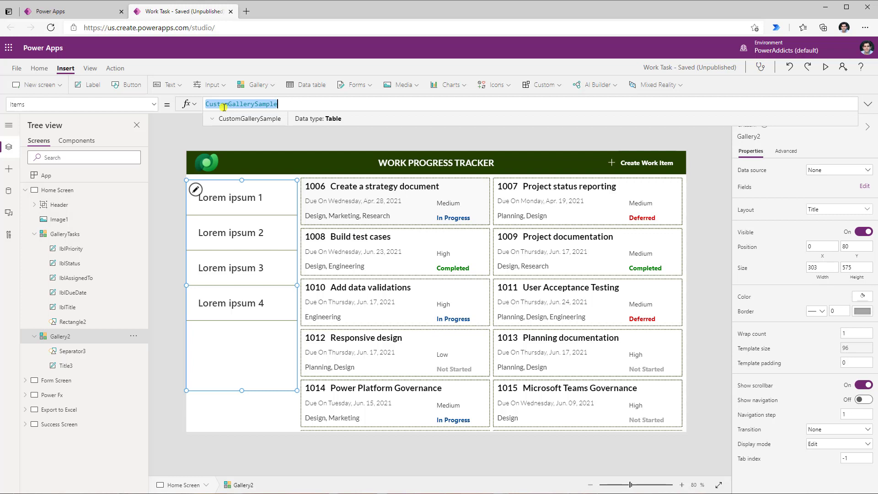
text(Choices()
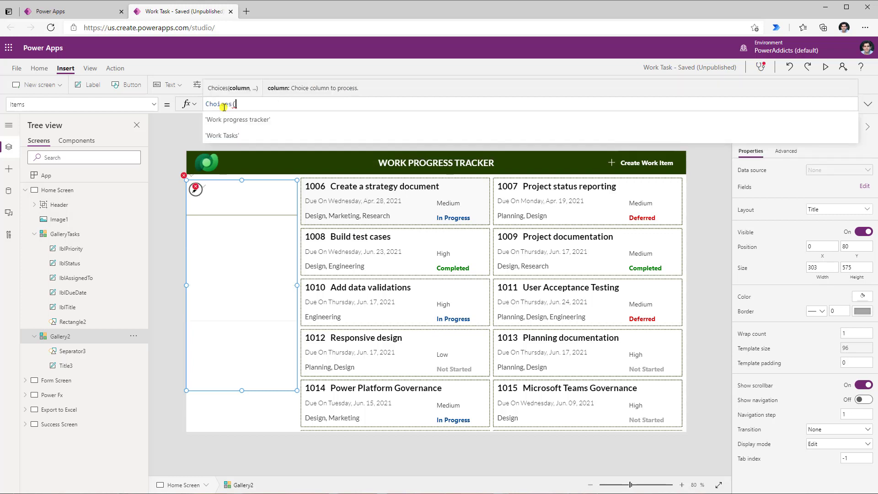
click(243, 136)
text(.work)
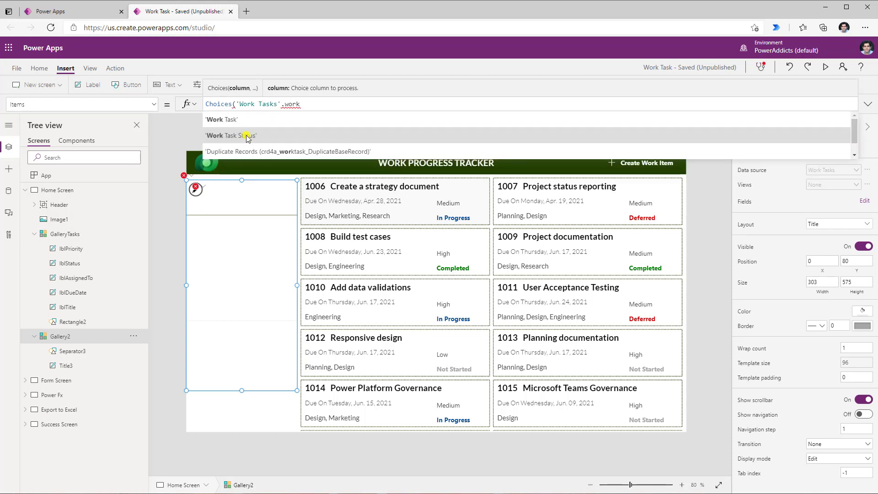
click(246, 136)
text())
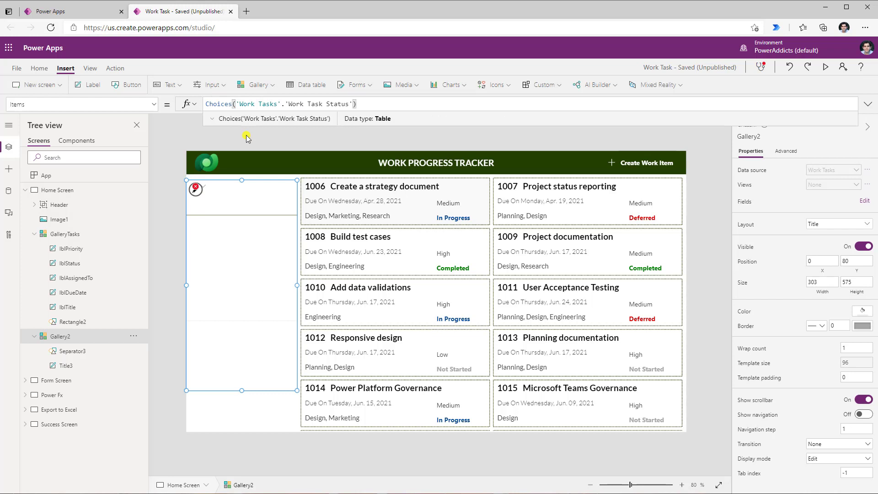
- Set the Text of Gallery2's Title3 label to ThisItem.Value
click(65, 366)
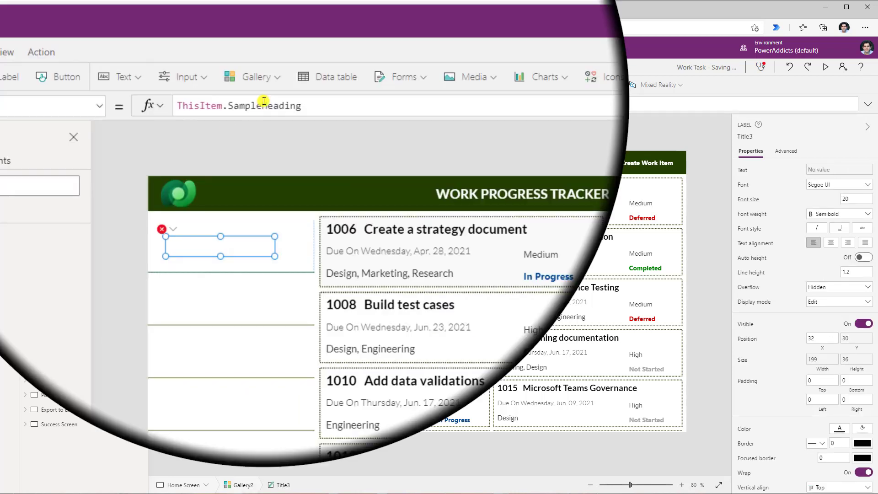
double_click(264, 101)
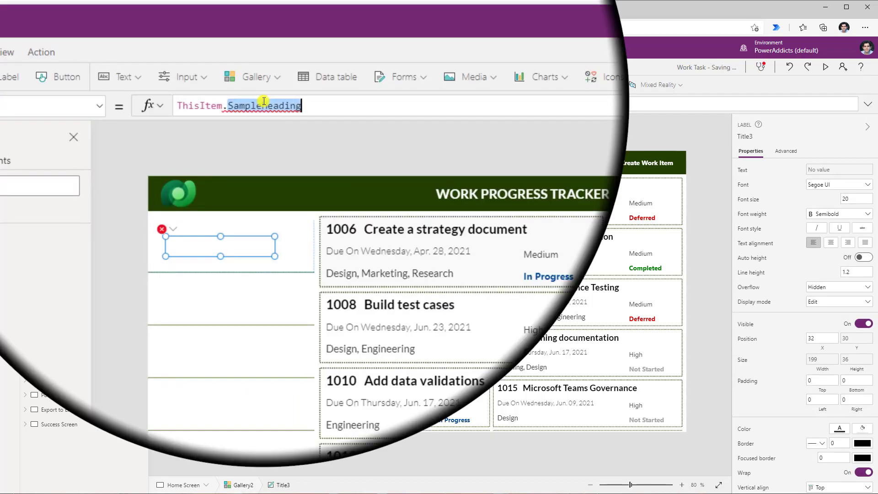
key(BackSpace)
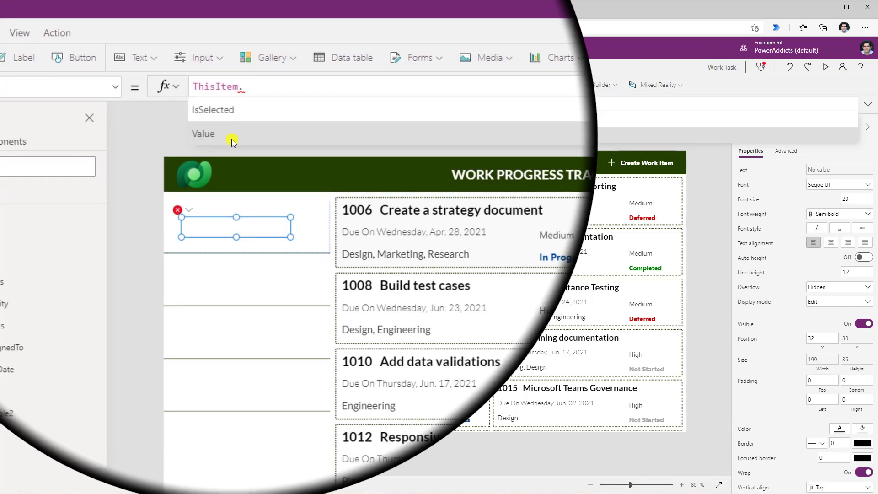
click(232, 138)
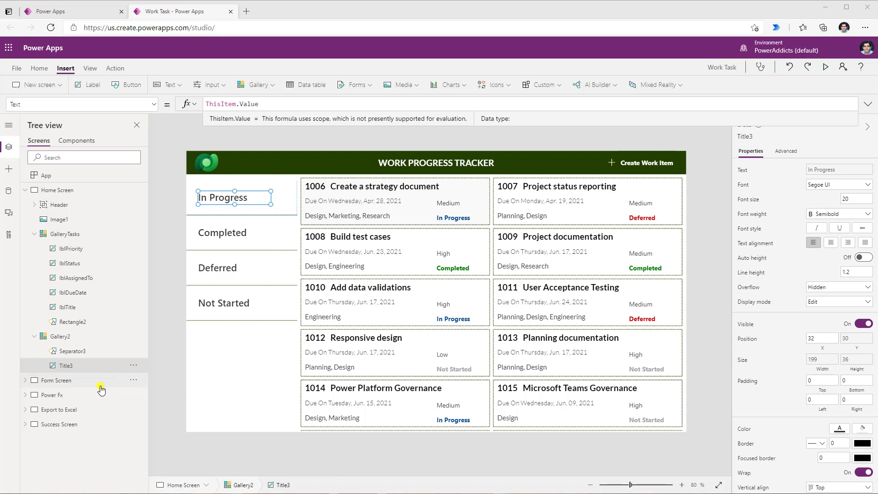
- Set Gallery2's TemplateFill to If(ThisItem.IsSelected, RGBA(255,255,255,1), RGBA(245,245,245,1)) and try selecting another status in it
click(61, 338)
click(55, 104)
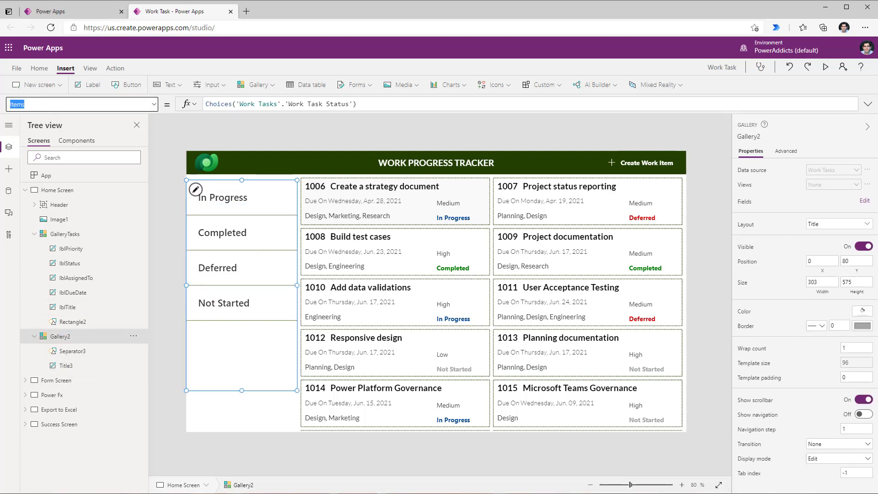
text(TemplateFill)
key(Return)
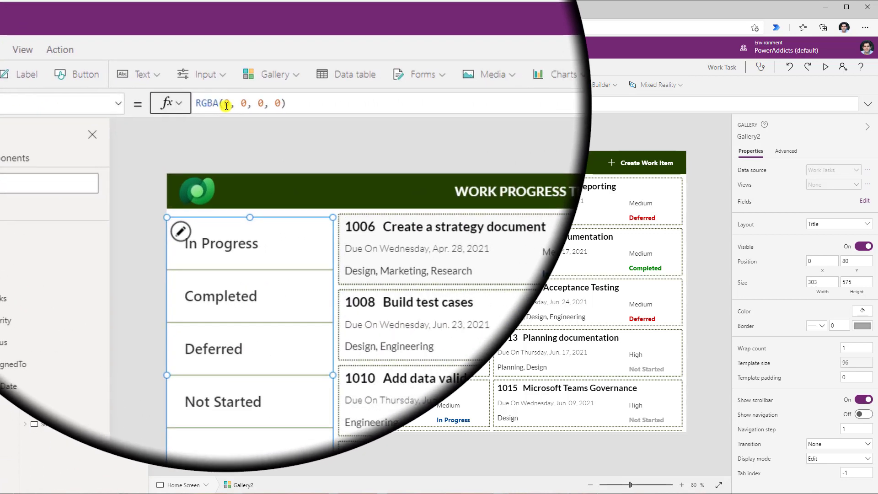
key(ctrl+a)
text(If(ThisItem.IsSelected, RGBA(255,255,255,1), RGBA(245,245,245,1)))
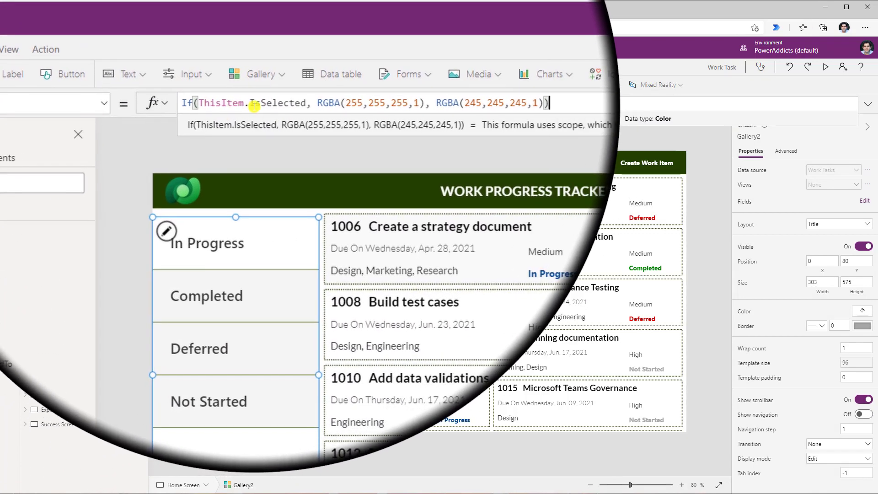
drag(305, 104, 405, 104)
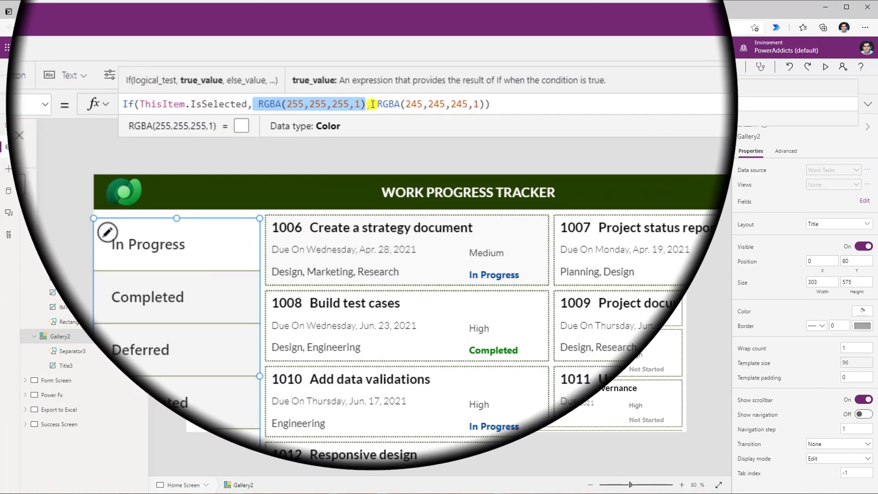
drag(337, 102, 447, 105)
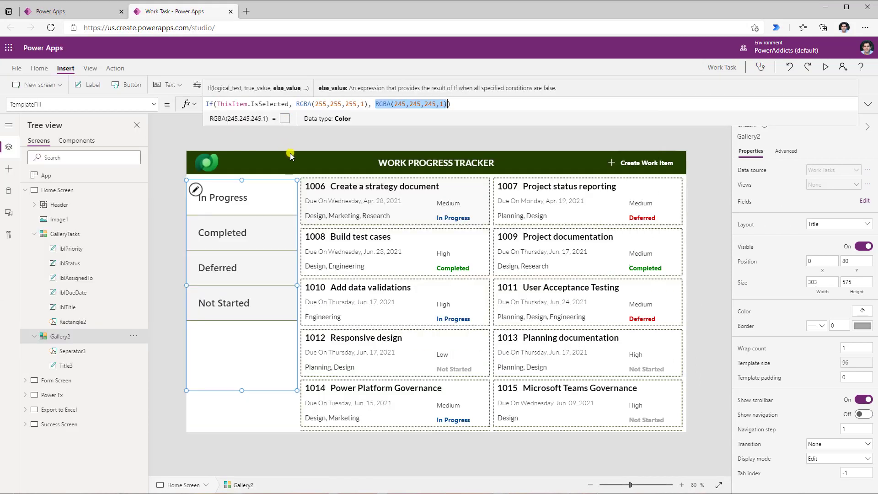
click(224, 229)
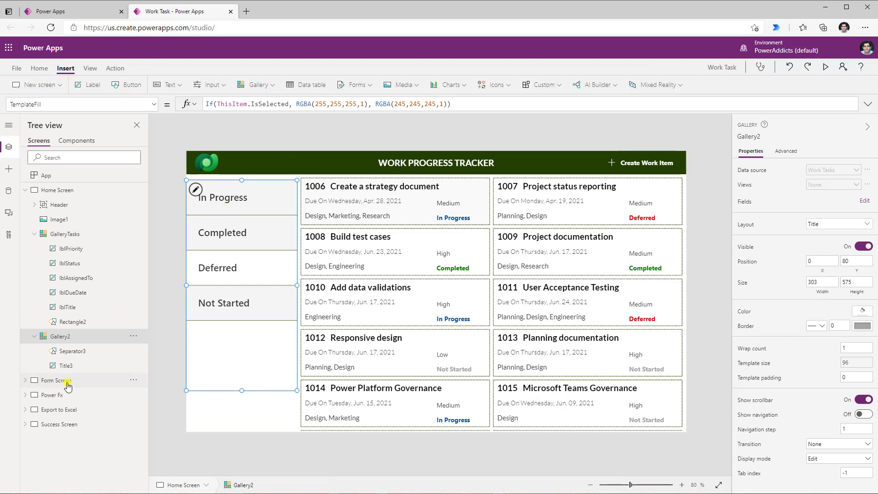
- Set the FontWeight of the status gallery's Title3 label to If(ThisItem.IsSelected, Bold,Lighter)
click(66, 365)
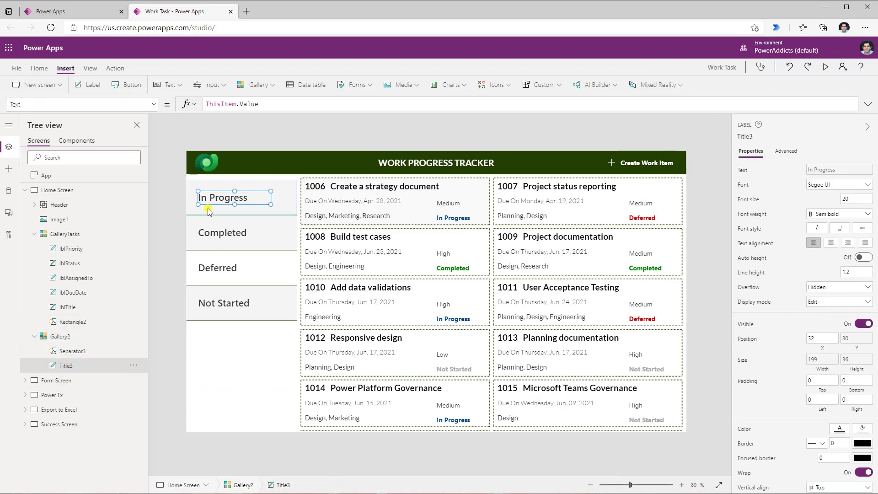
click(16, 104)
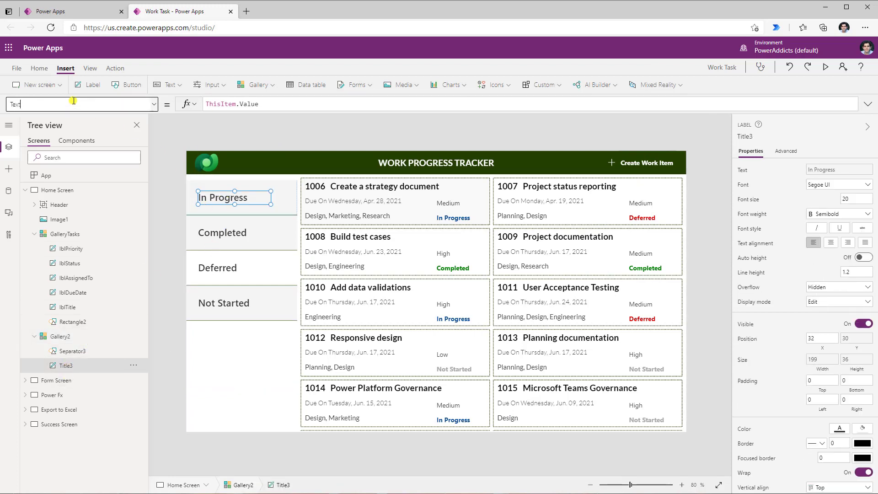
text(FontWeight)
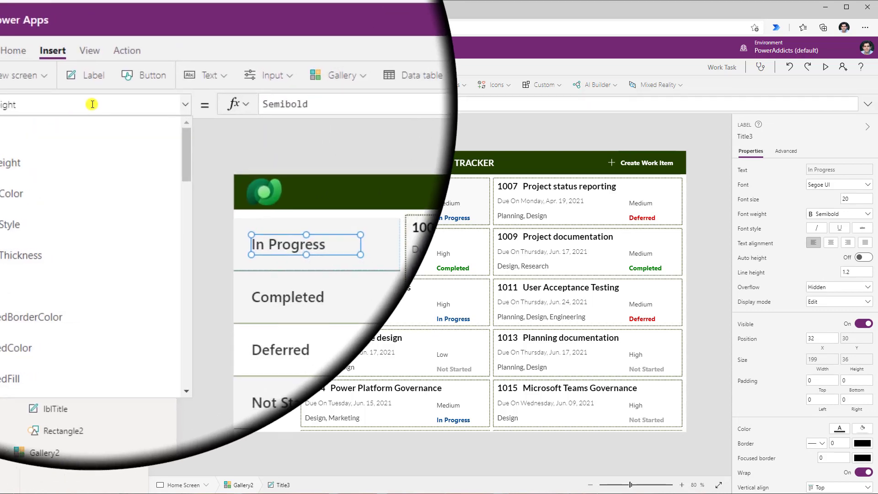
click(204, 105)
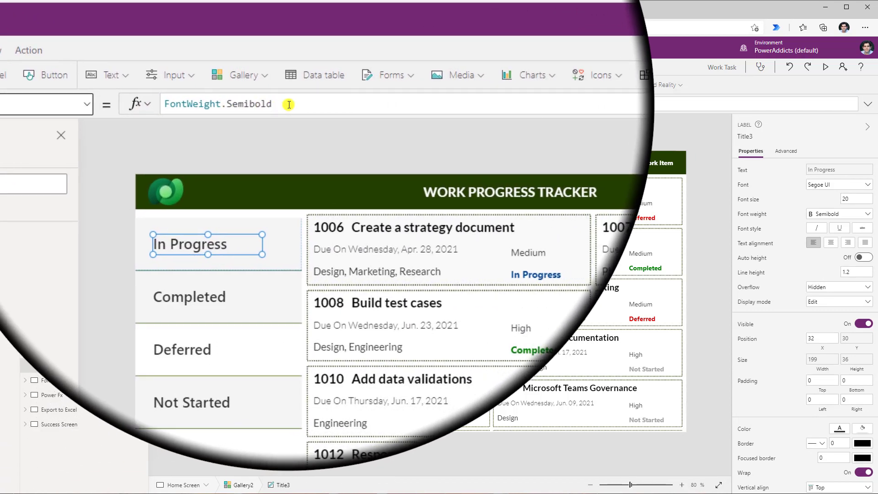
drag(289, 105, 181, 104)
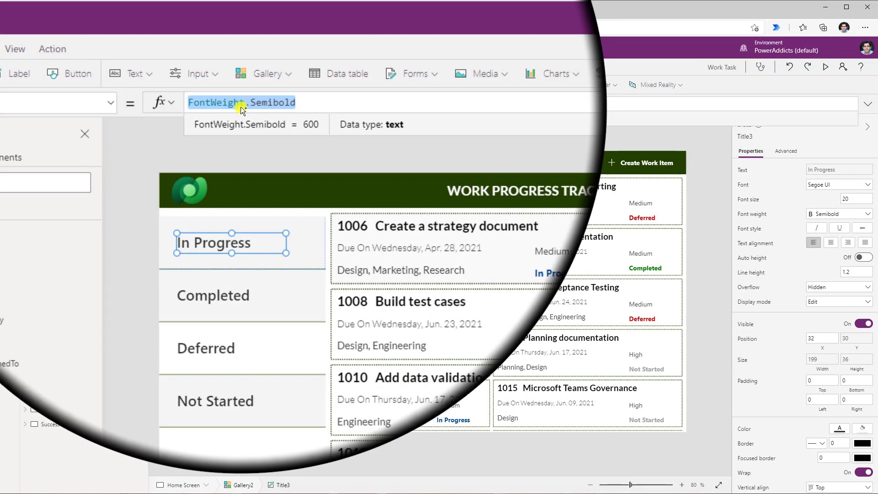
text(If(ThisItem.IsSelected, RGBA(255,255,255,1), RGBA(245,245,245,1)))
drag(296, 105, 498, 100)
key(BackSpace)
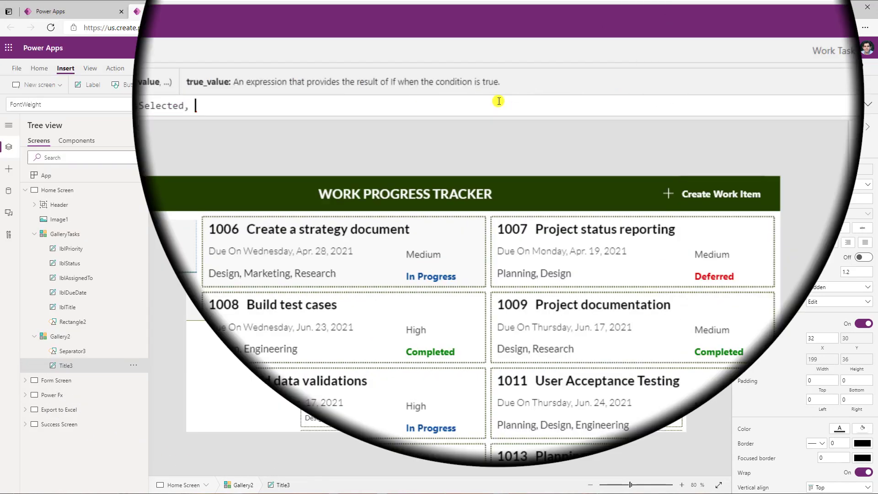
text(bol)
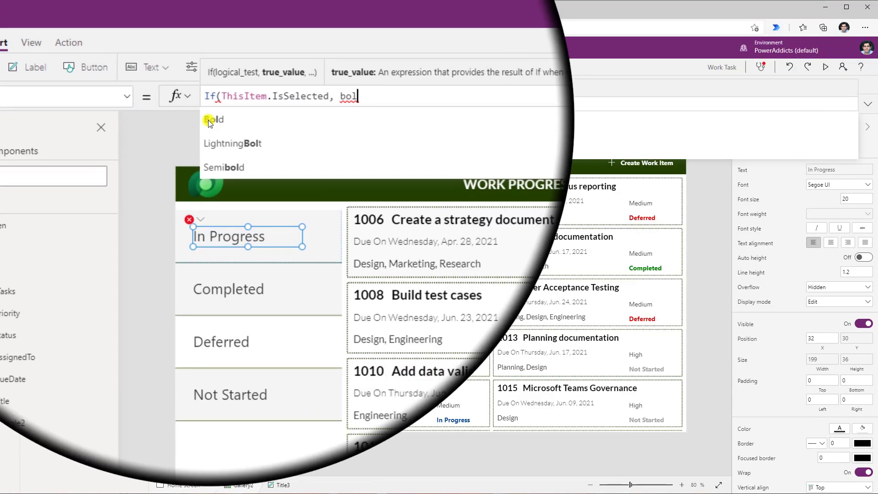
click(232, 121)
text(, Bold,)
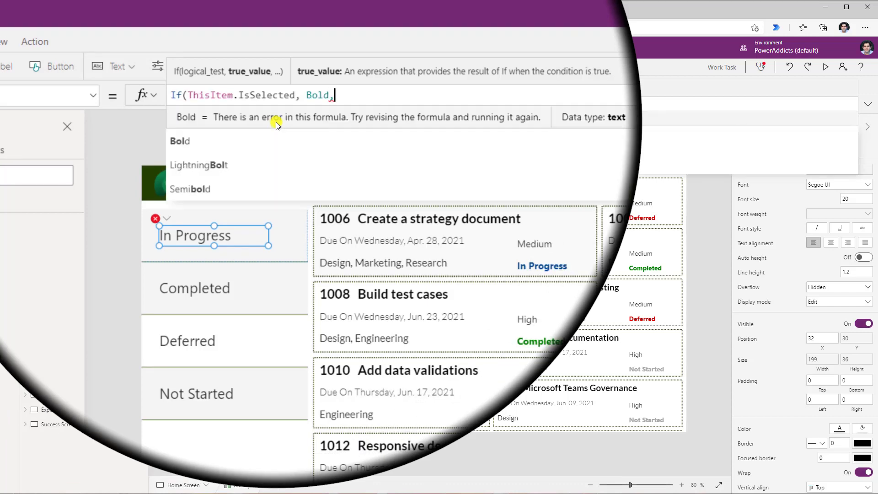
text(Lighter)
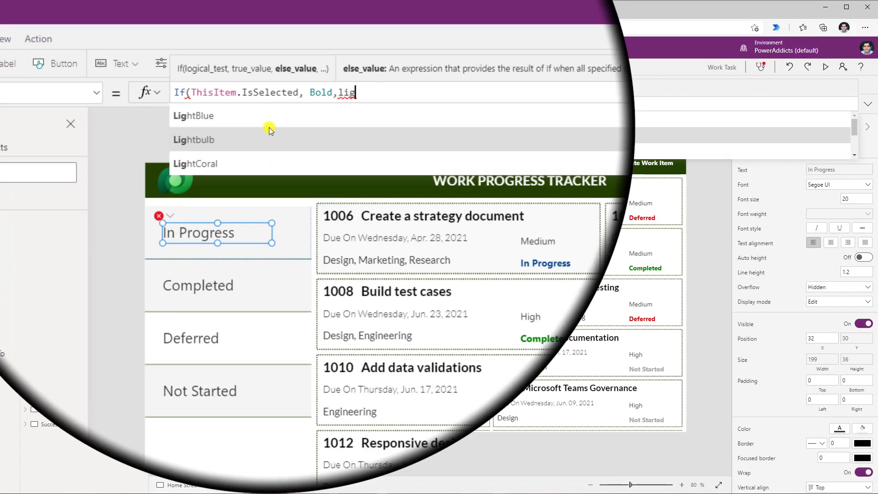
text())
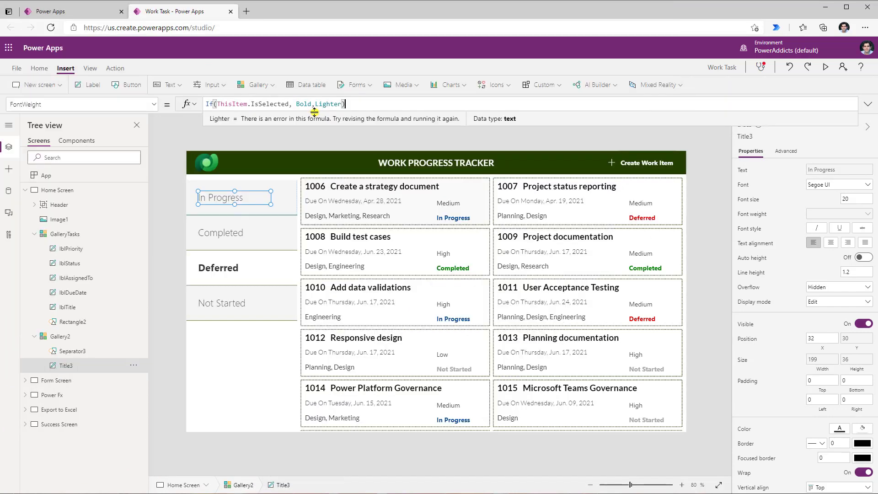
- Preview the app, select the Completed status to check the selected label's styling, and exit the preview
click(827, 68)
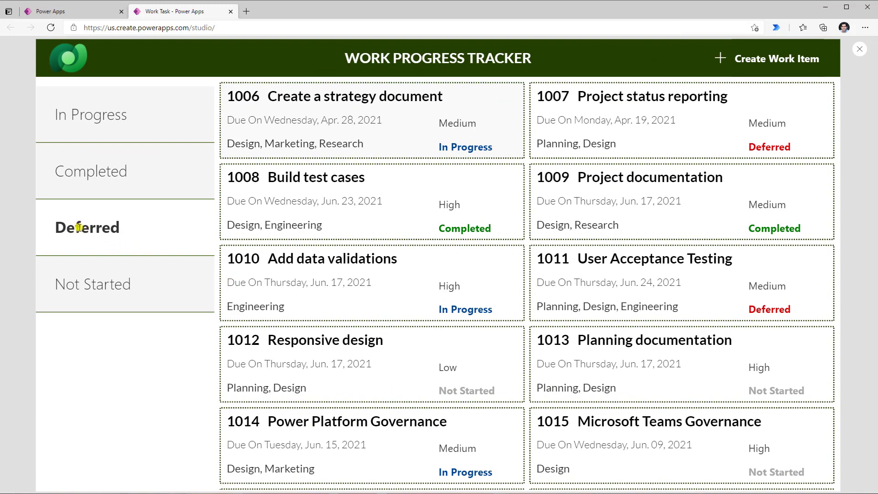
click(92, 173)
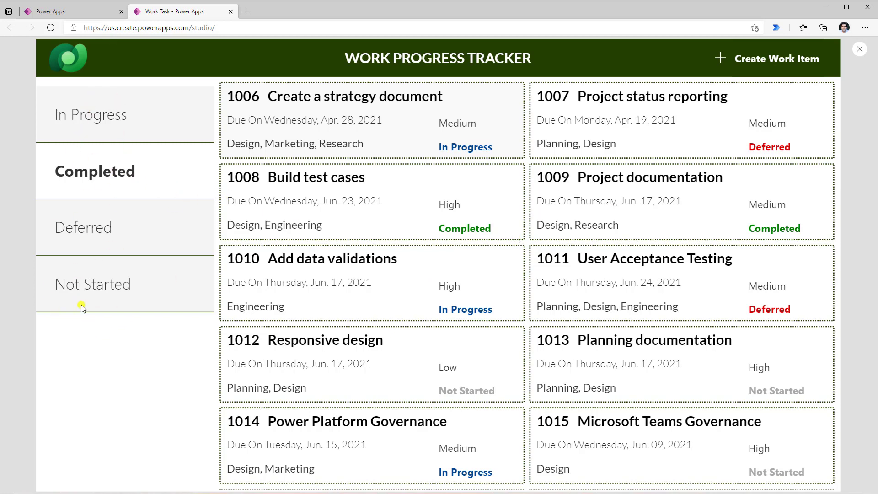
key(Escape)
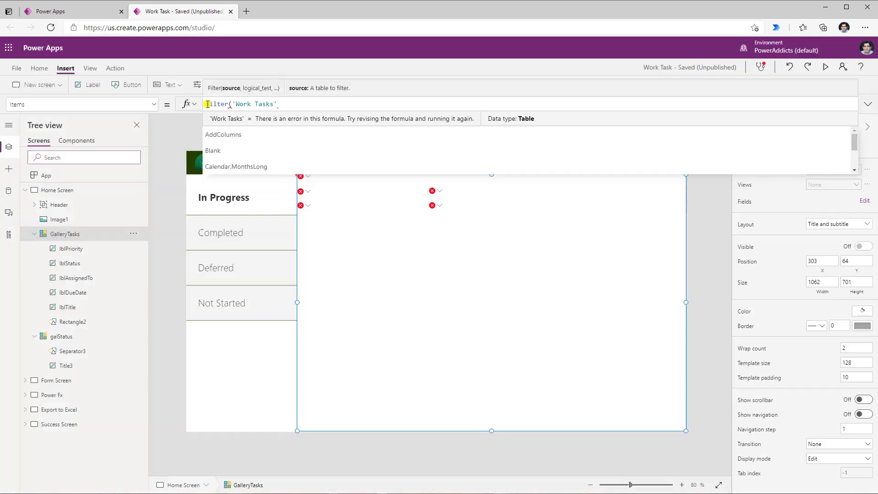
- Set GalleryTasks' Items to Filter('Work Tasks','Work Task Status' = galStatus.Selected.Value)
click(309, 109)
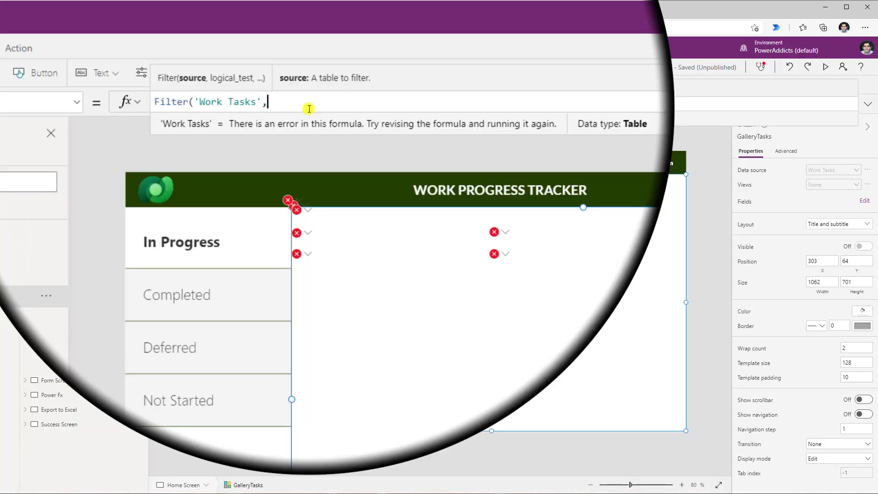
text(,work)
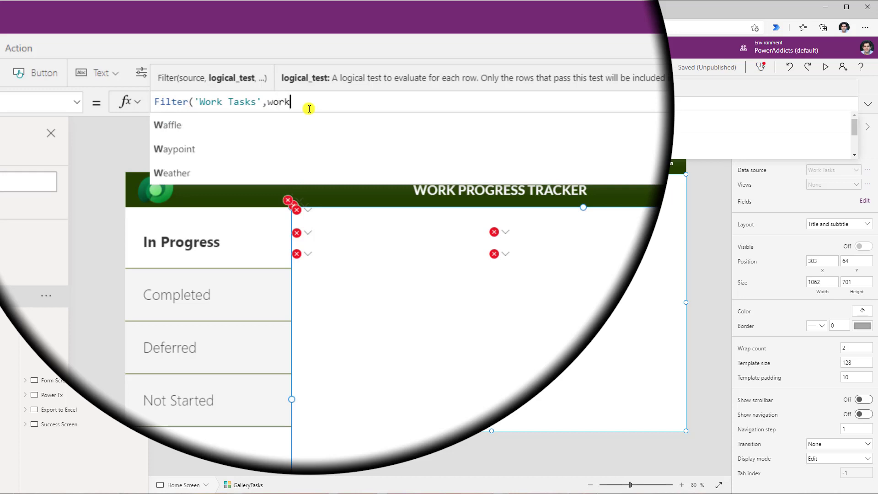
scroll(262, 146, down, 3)
scroll(262, 145, down, 2)
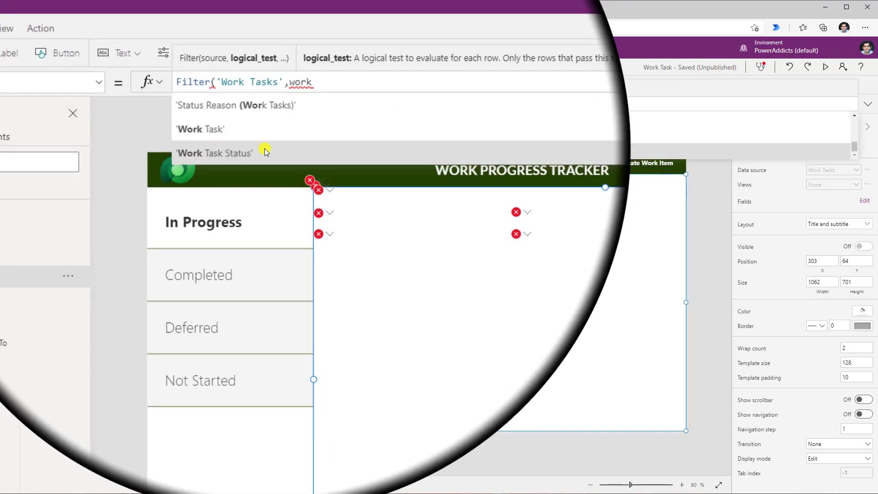
click(265, 148)
text(= galStatus)
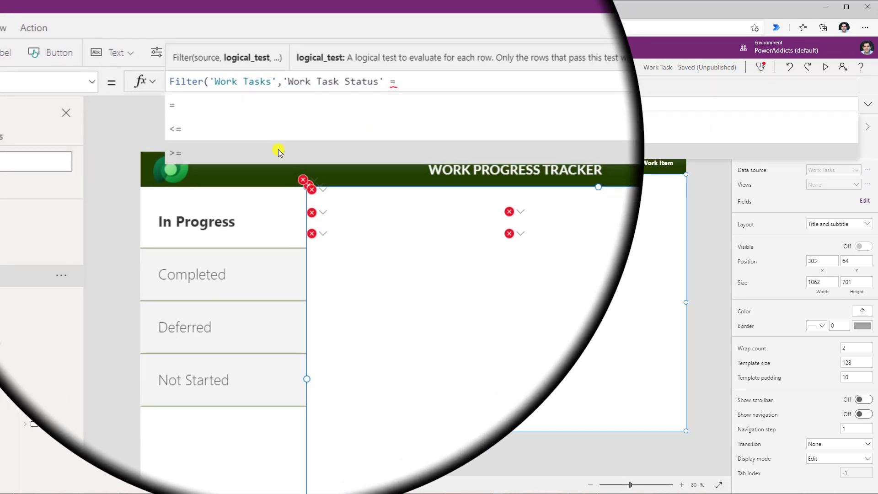
text(.sel)
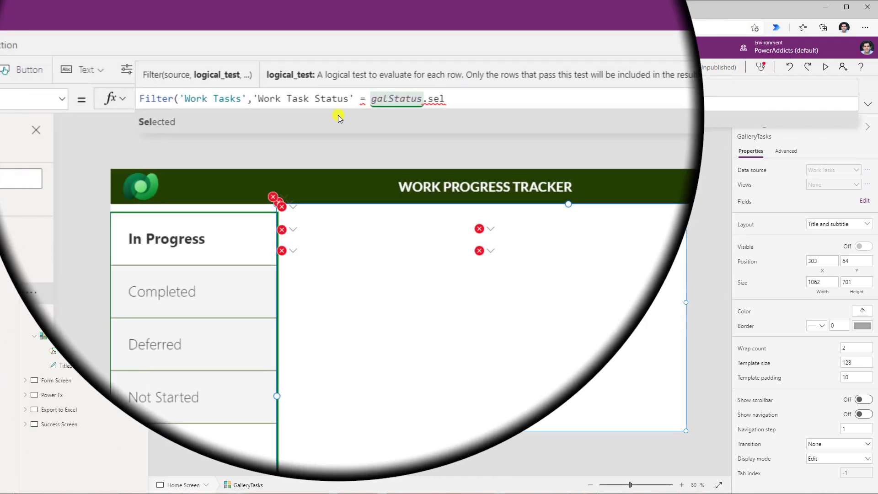
click(339, 114)
text(.)
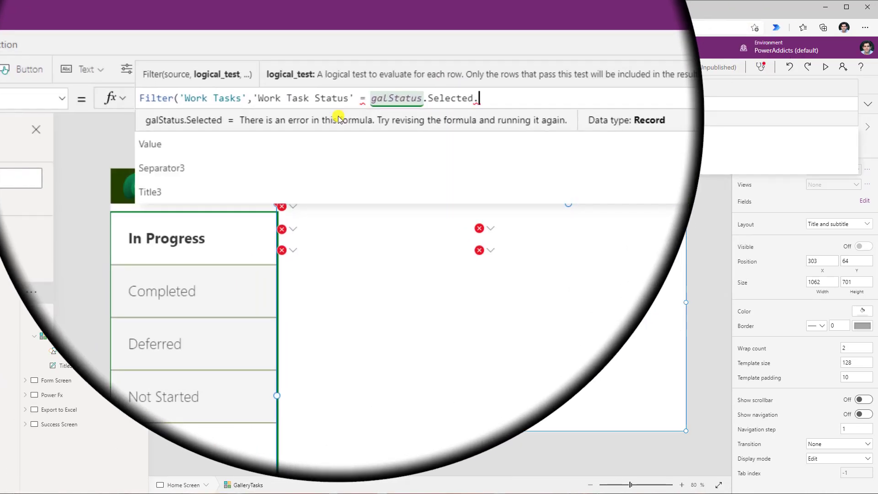
click(304, 119)
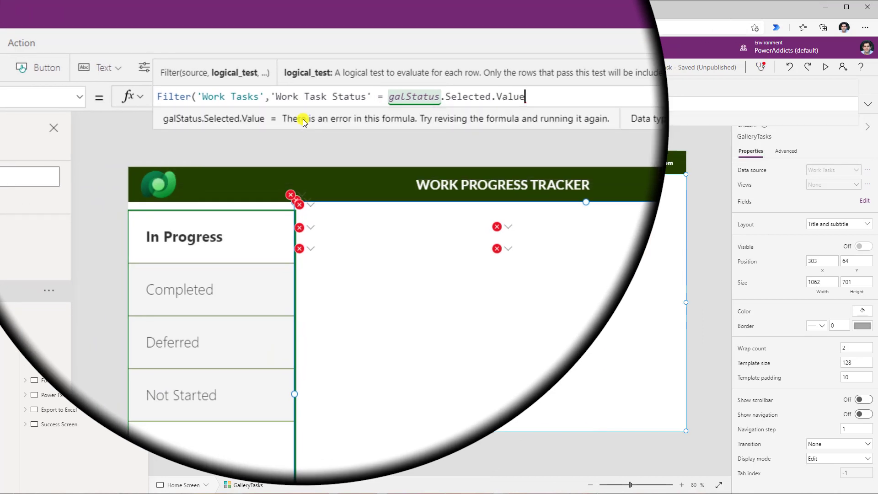
text())
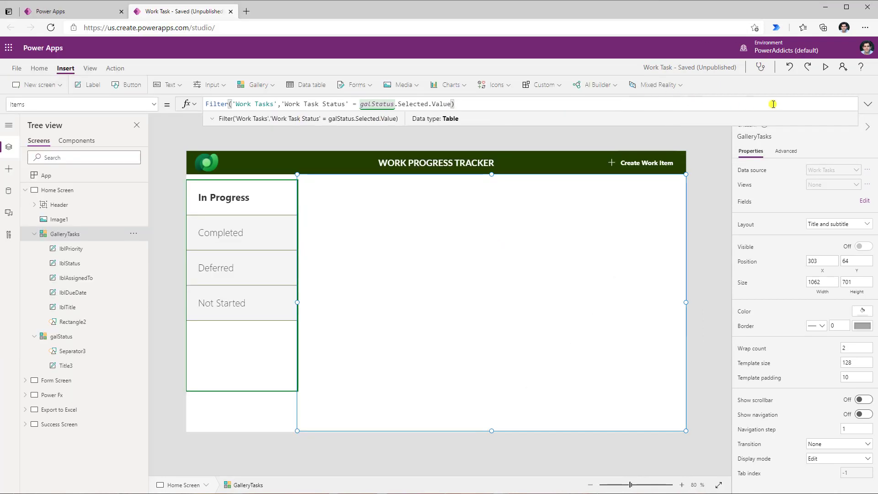
- Preview the app and test the task filtering by selecting the Completed, Deferred and Not Started statuses
click(825, 68)
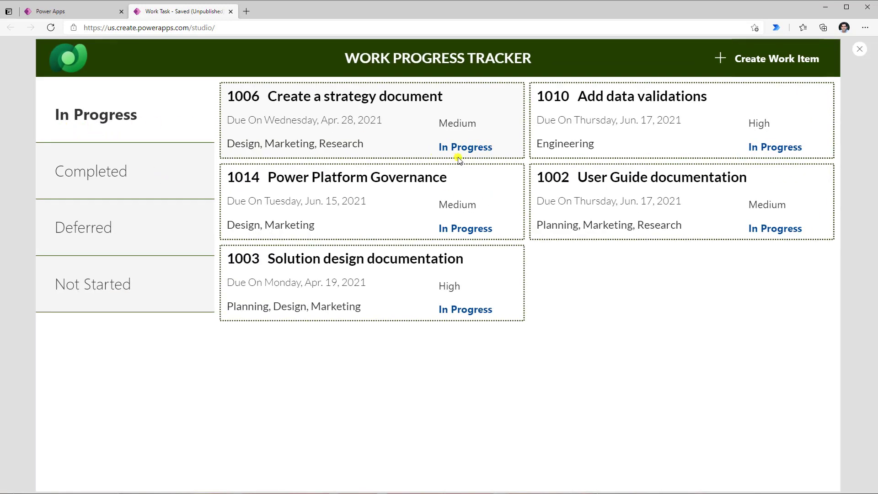
click(91, 166)
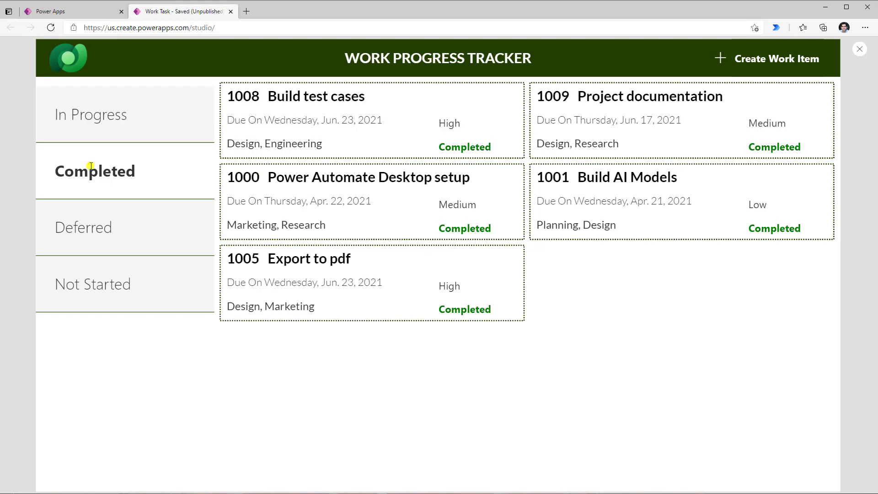
click(85, 225)
click(108, 300)
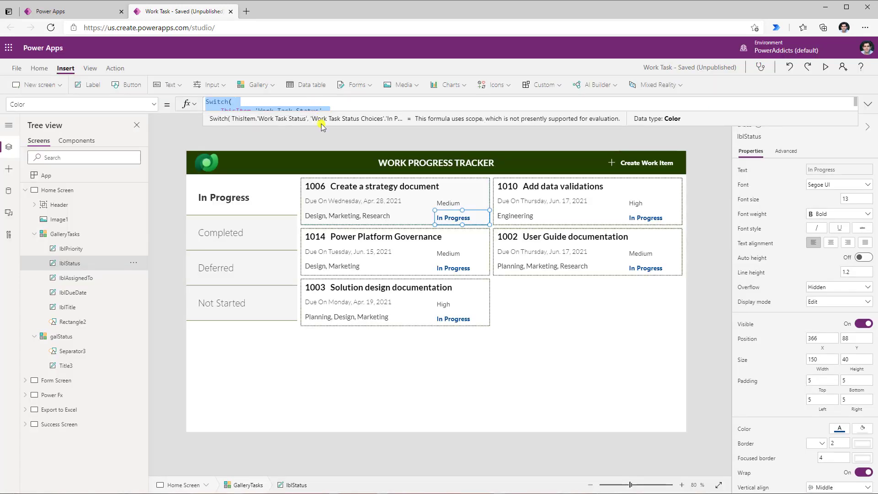
- Set Title3's Color to a Switch on ThisItem.Value: In Progress RGBA(0,71,144,1), Deferred RGBA(213,0,0,1), Completed RGBA(0,128,0,1), Not Started DarkGray
click(569, 319)
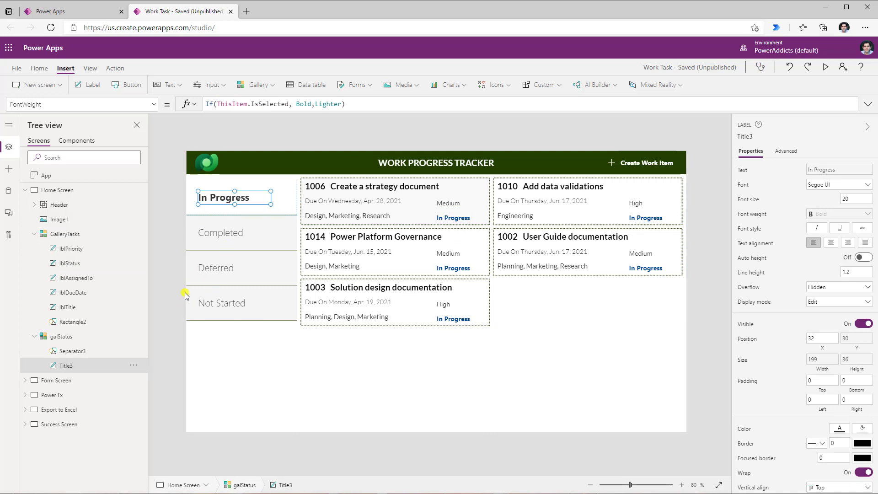
click(60, 105)
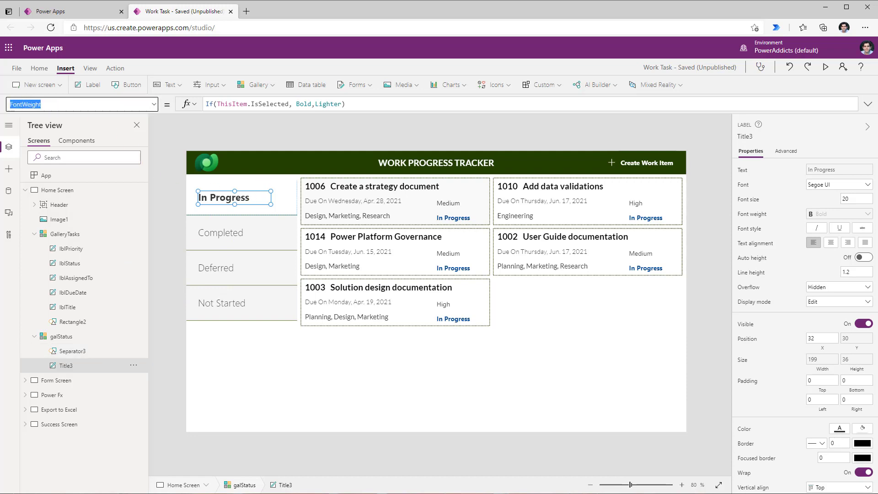
text(Color)
key(Tab)
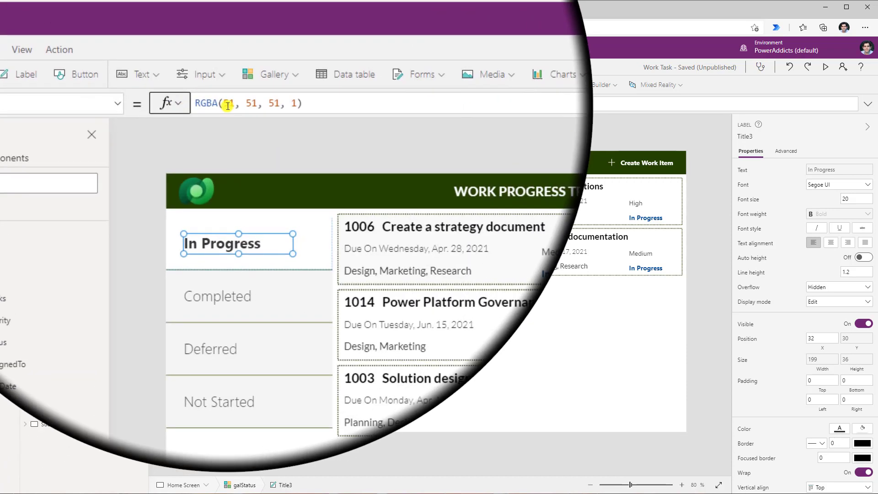
click(229, 106)
key(ctrl+a)
text(Switch(     ThisItem.Value,     'Work Task Status Choices'.'In Progress',     RGBA(         0,         71,         144,         1     ),     'Work Task Status Choices'.Deferred,     RGBA(         213,         0,         0,         1     ),     'Work Task Status Choices'.Completed,     RGBA(         0,         128,         0,         1     ),     'Work Task Status Choices'.'Not Started',     DarkGray ))
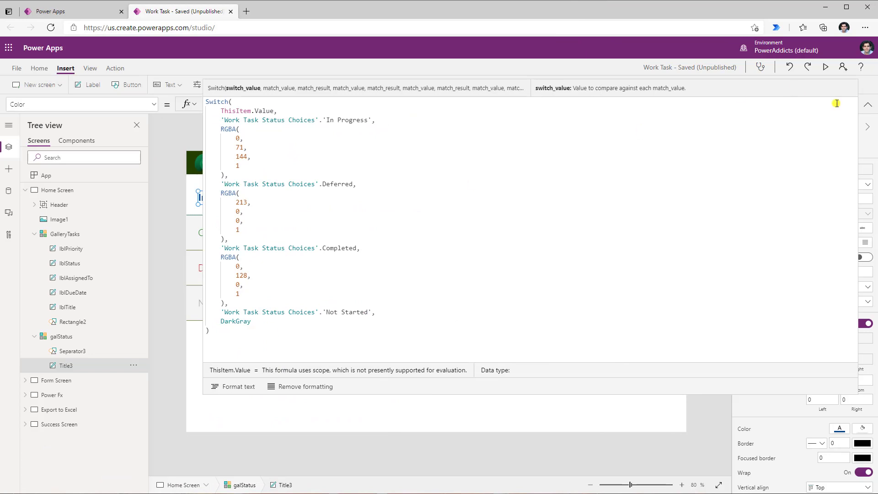
- Preview the colored status gallery, select Deferred to check its color and filtered tasks, and exit the preview
click(826, 67)
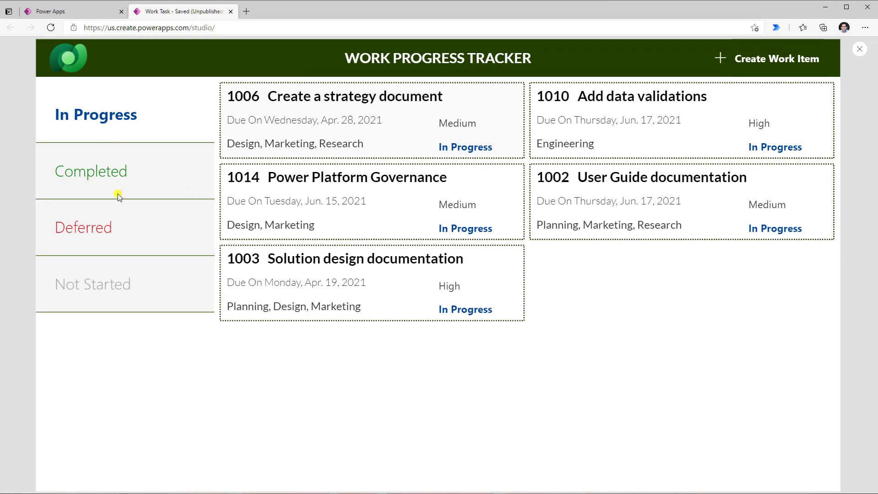
click(76, 230)
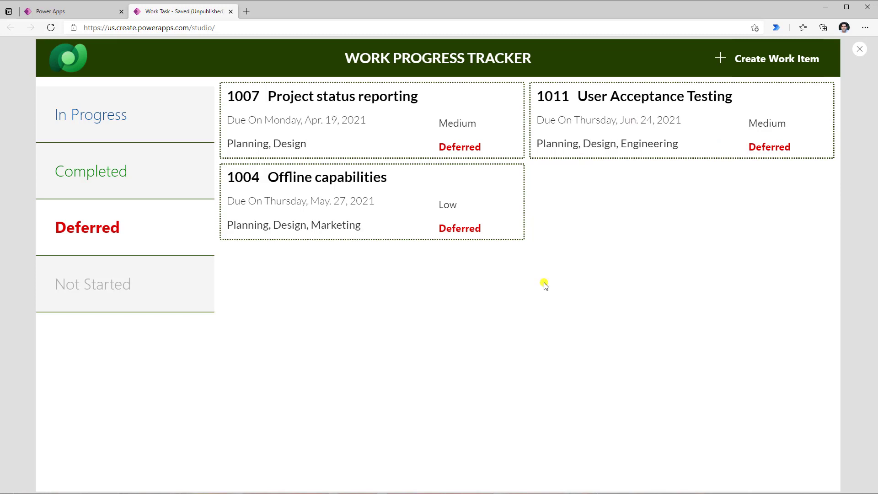
key(Escape)
- Check galStatus' Items formula and set the App's OnStart to Collect(colStatus,Choices('Work Tasks'.'Work Task Status'));
click(262, 334)
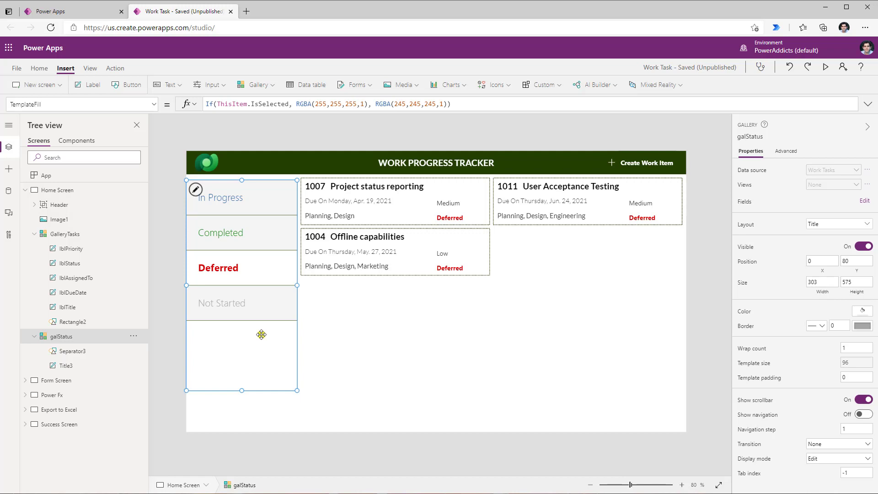
click(254, 335)
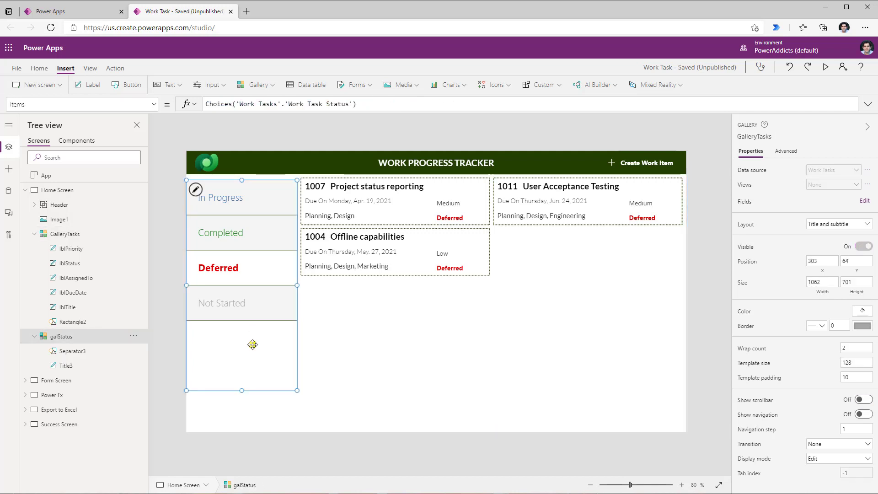
click(48, 176)
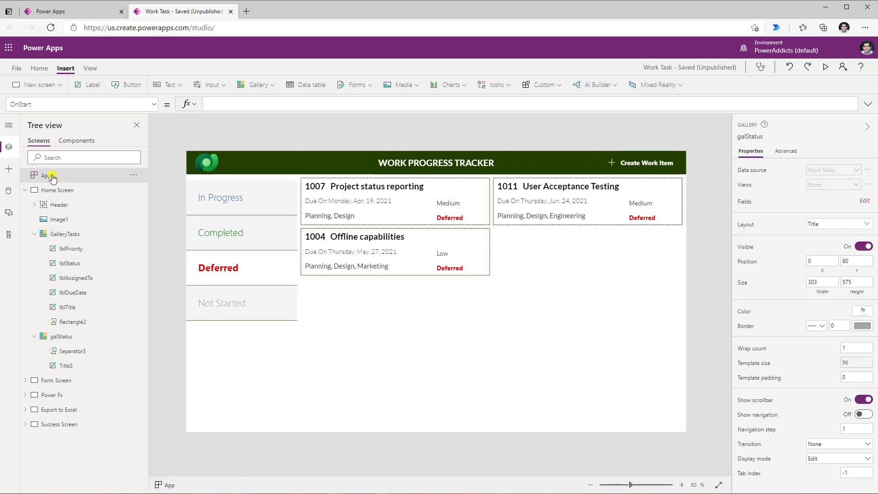
click(868, 104)
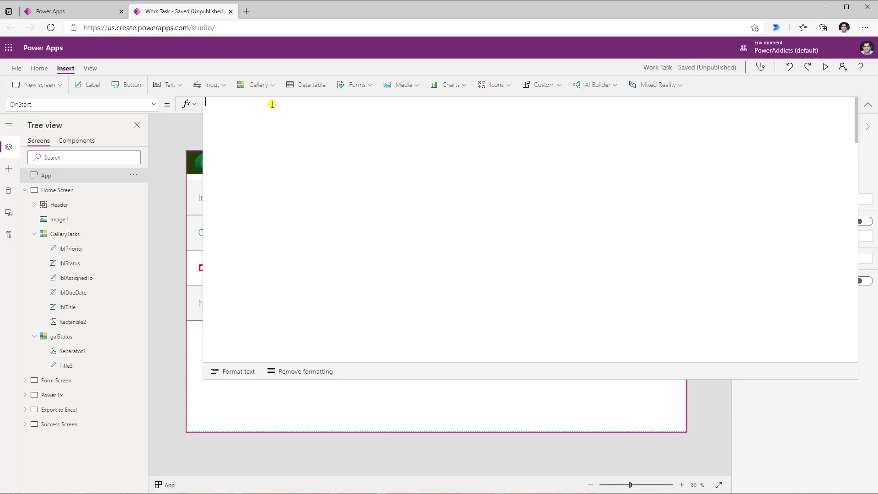
text(Collect(colStatus,Choices('Work Tasks'.'Work Task Status'));)
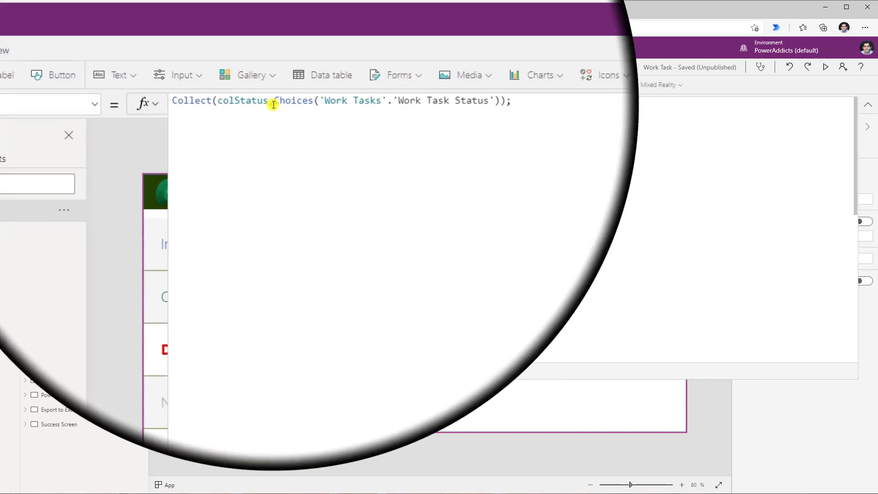
- Review the Choices expression in the App's OnStart formula and run OnStart to fill the colStatus collection
drag(274, 100, 500, 101)
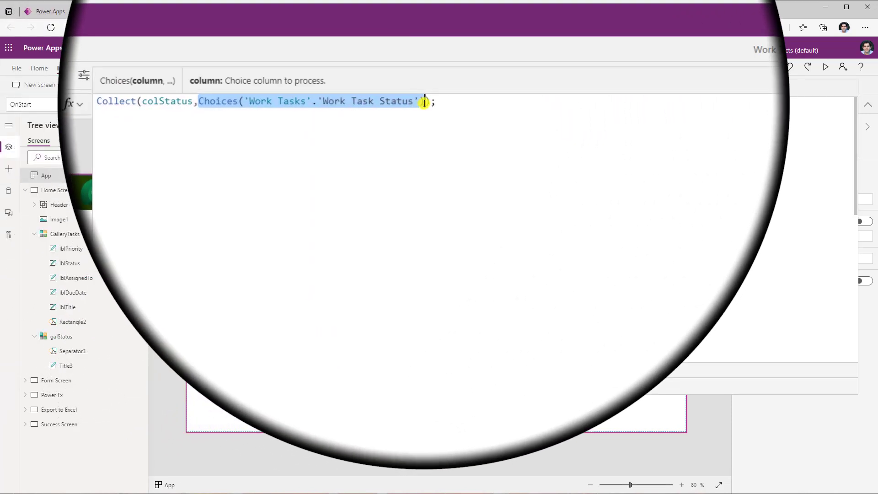
drag(424, 103, 427, 102)
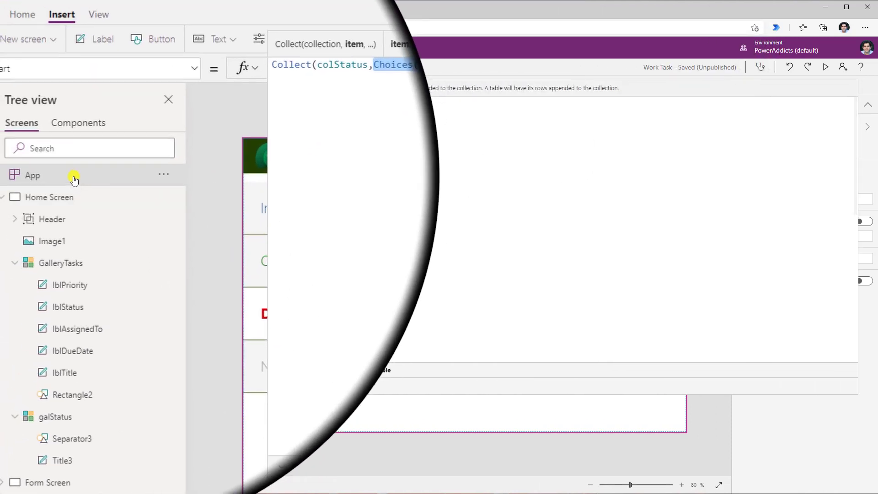
right_click(74, 180)
click(92, 181)
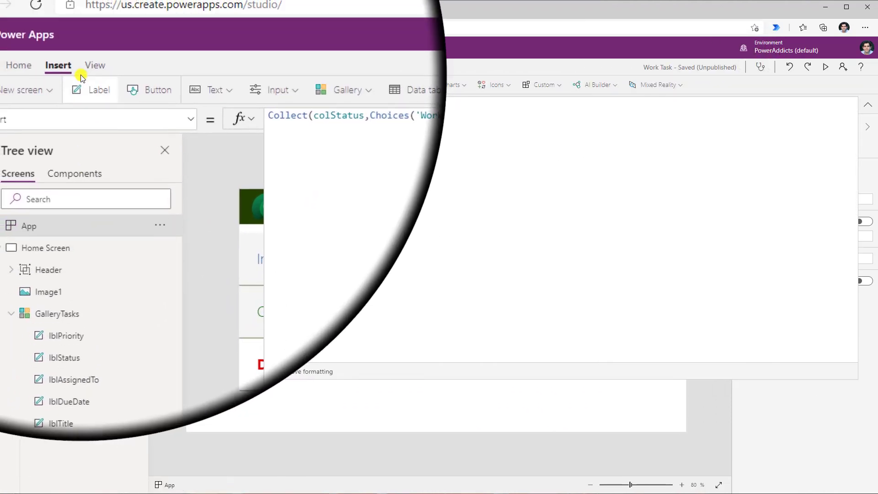
- View the app's collections, examine the items stored in colStatus, and return to the editor
click(83, 68)
click(134, 84)
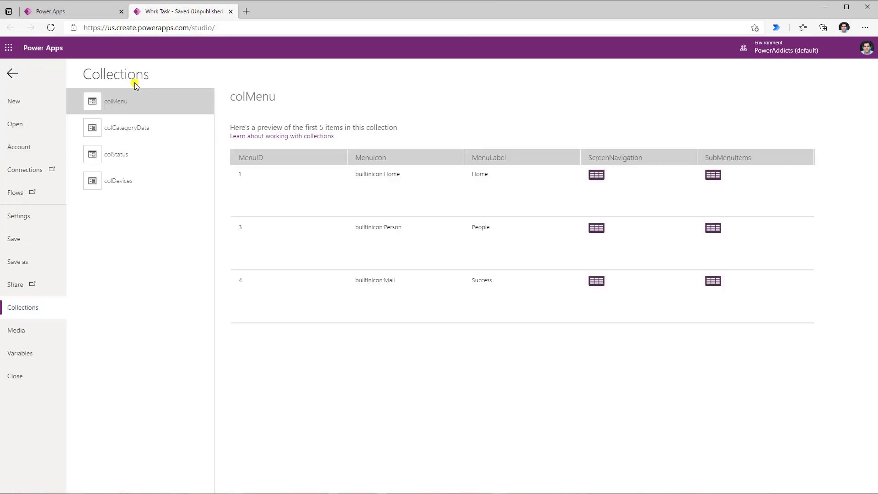
click(127, 159)
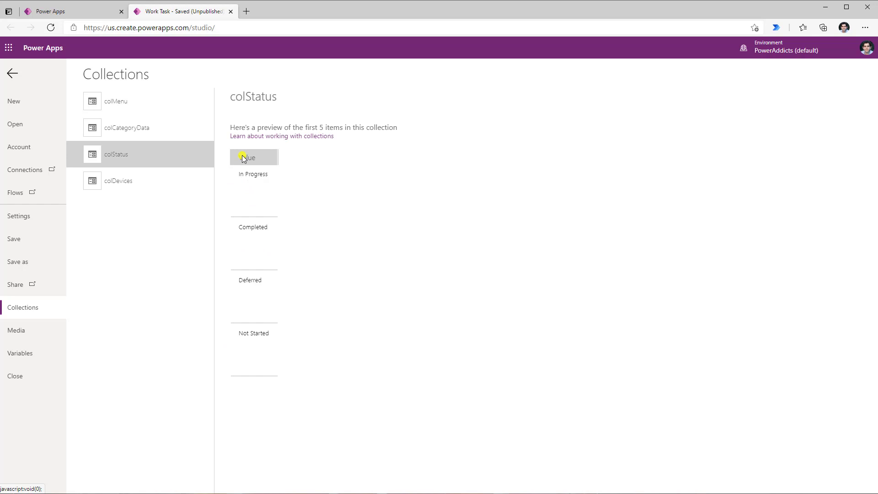
click(12, 73)
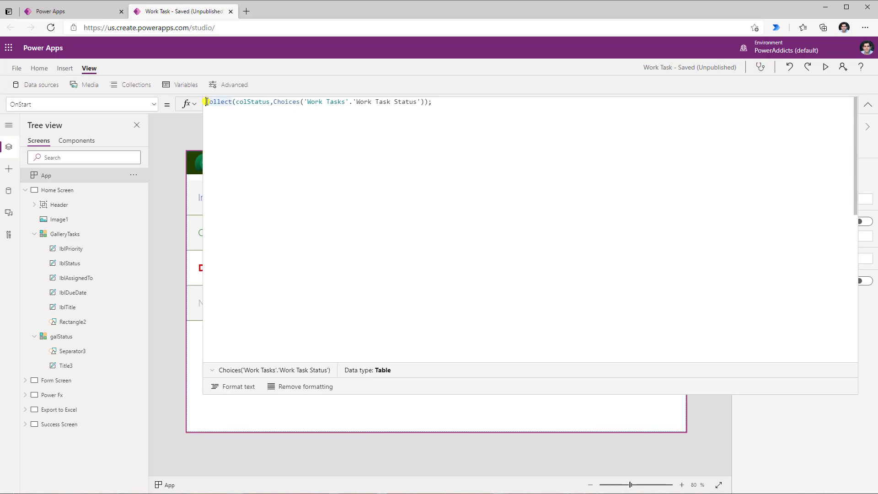
- Add ClearCollect(colStatus,{Value:Blank()}); as a new line above the Collect call in the App's OnStart
key(shift+Return)
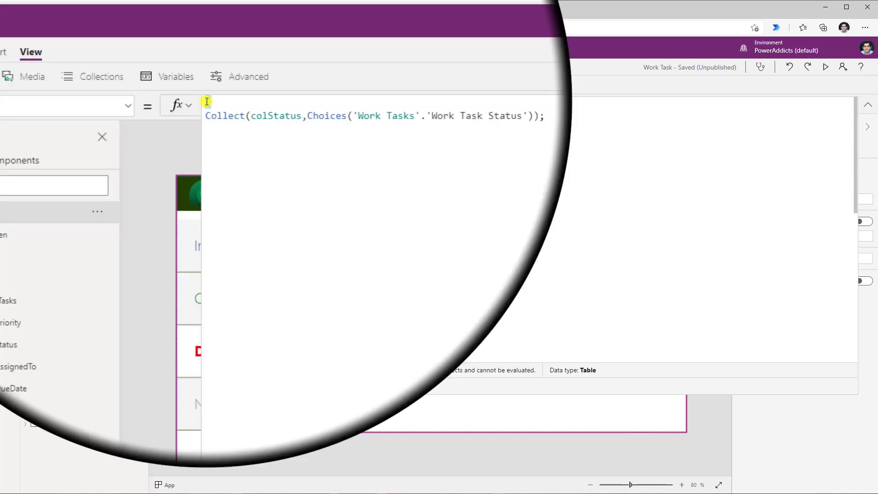
text(ClearCollect()
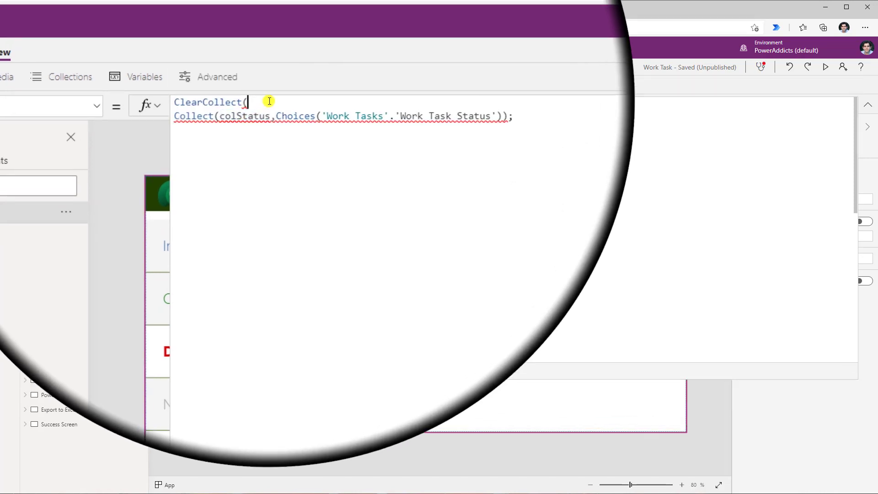
text(colStatus)
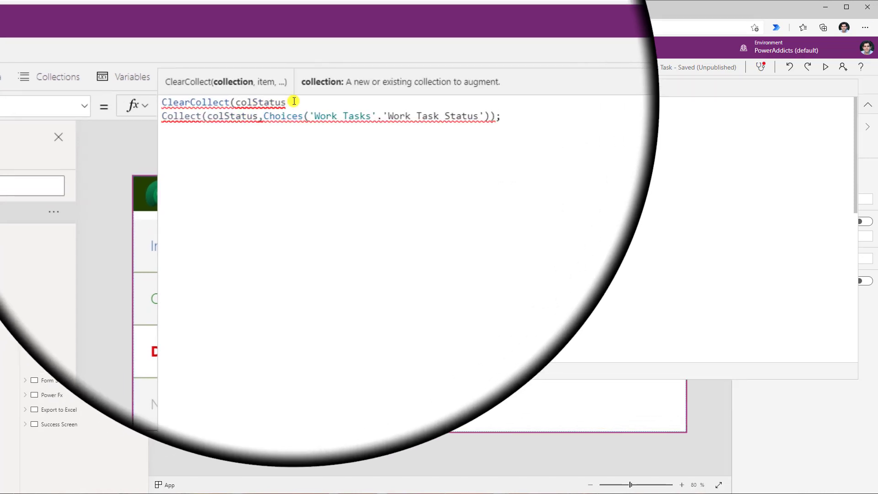
text(,)
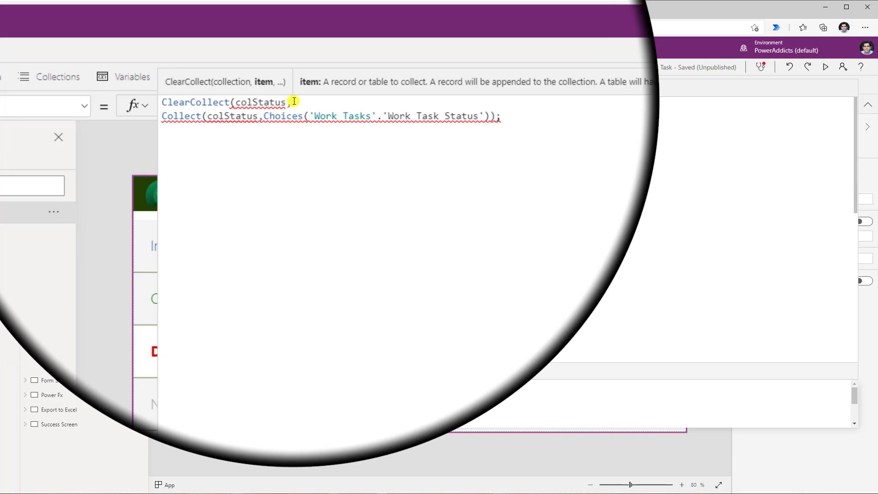
text({)
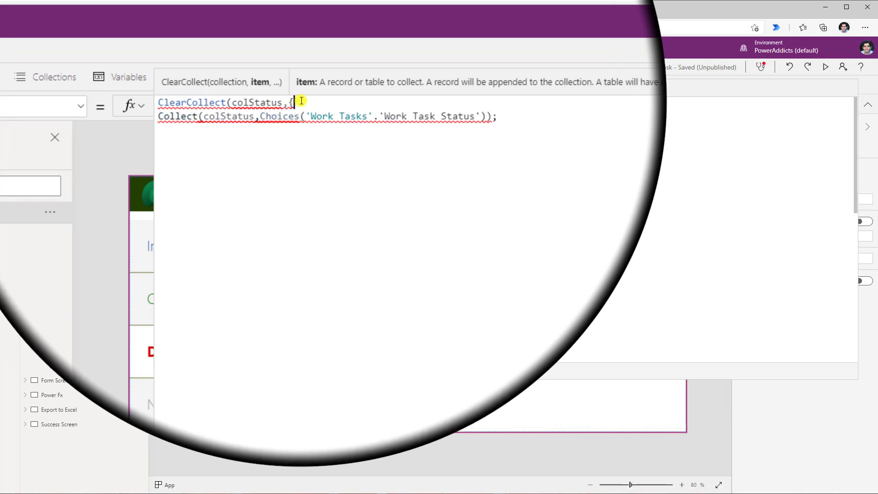
text(Value:Blank()});)
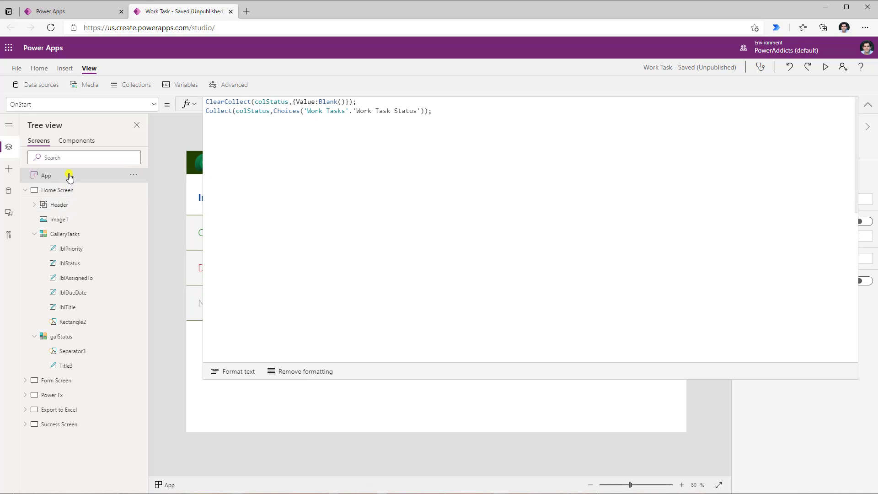
- Replace galStatus' Items formula with the colStatus collection name copied from the App's OnStart
double_click(271, 103)
key(ctrl+c)
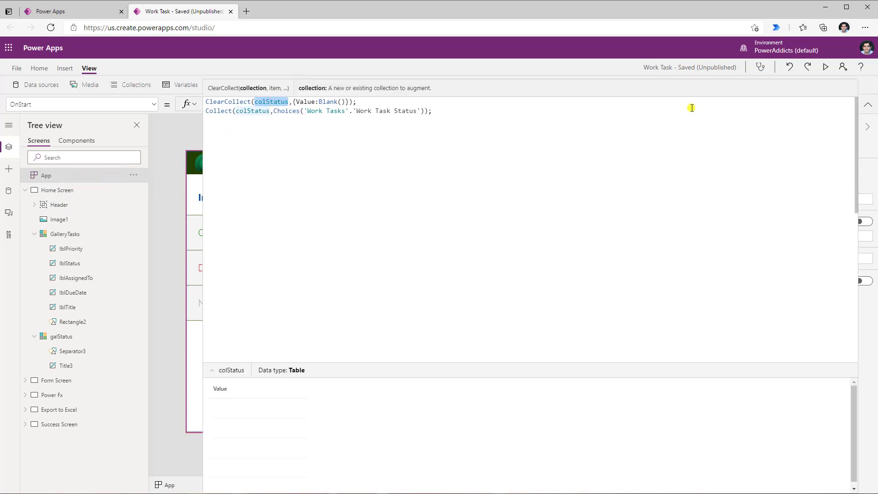
click(867, 105)
click(229, 357)
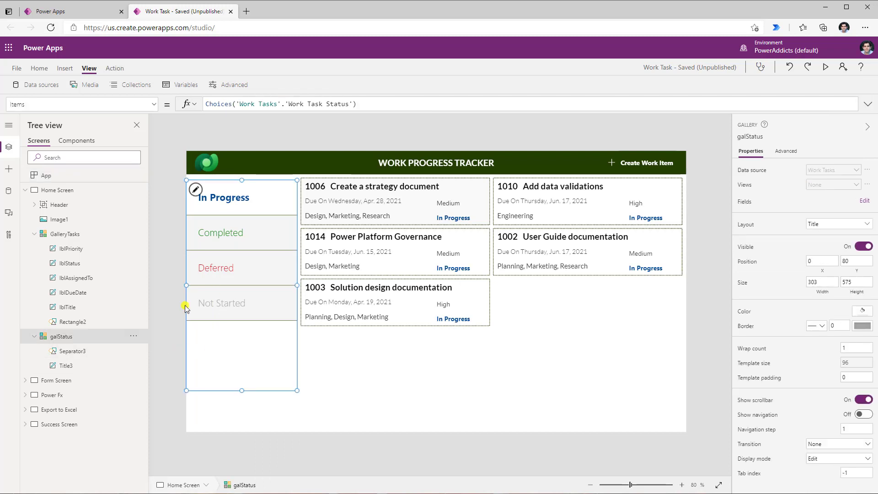
triple_click(226, 103)
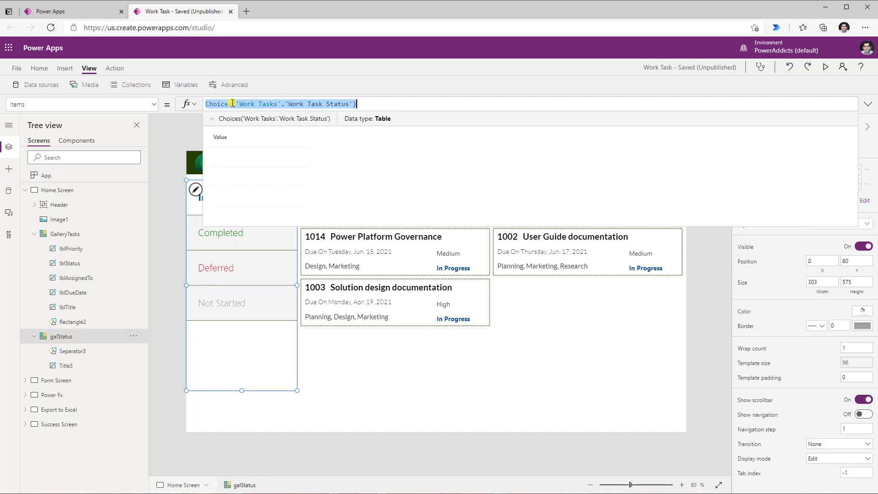
key(ctrl+v)
click(867, 105)
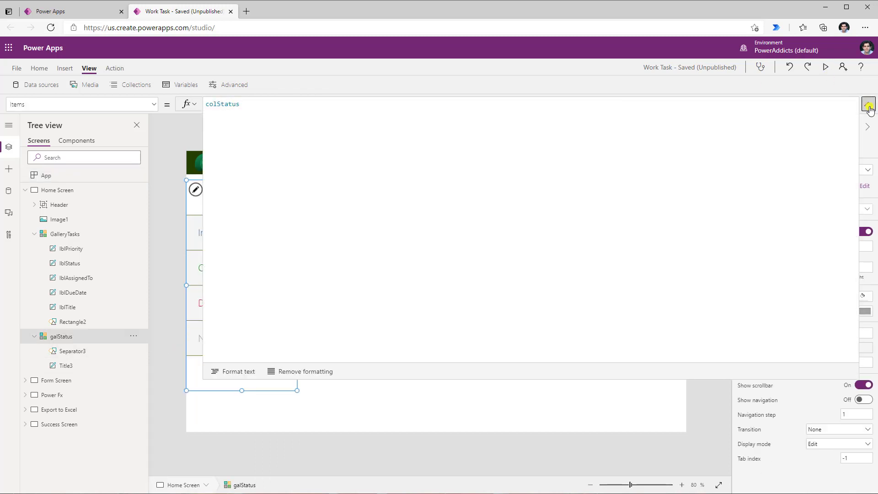
click(421, 432)
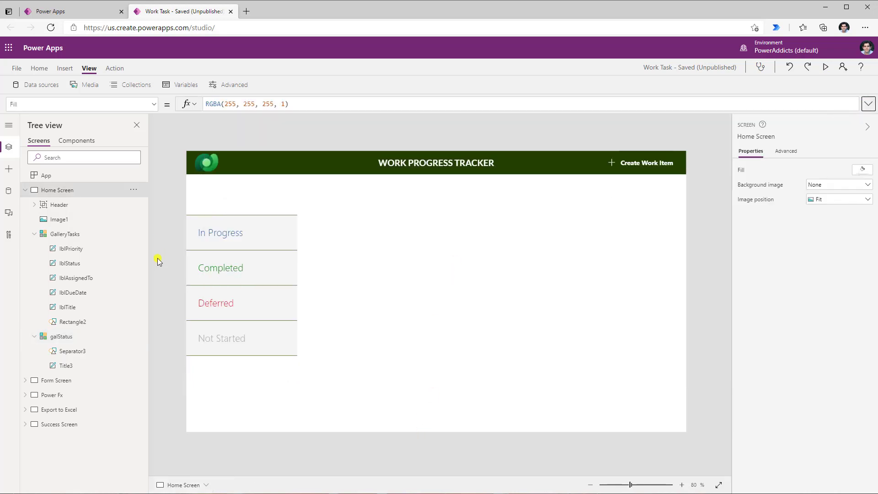
- Set Title3's Text in the status gallery to If(IsBlank(ThisItem.Value),"All",ThisItem.Value)
click(224, 195)
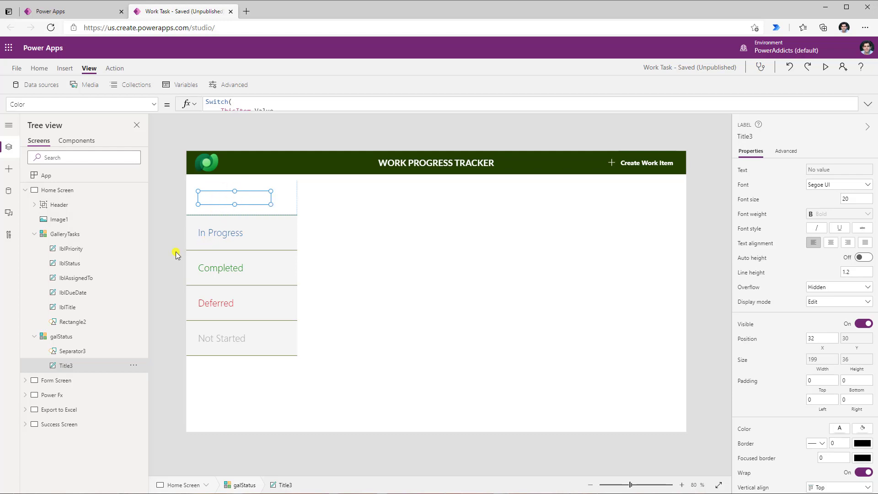
click(69, 365)
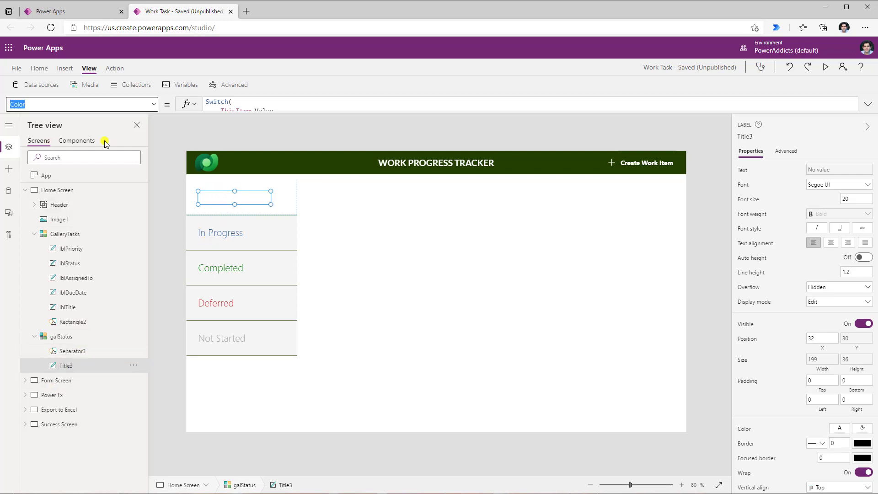
text(Text)
key(Return)
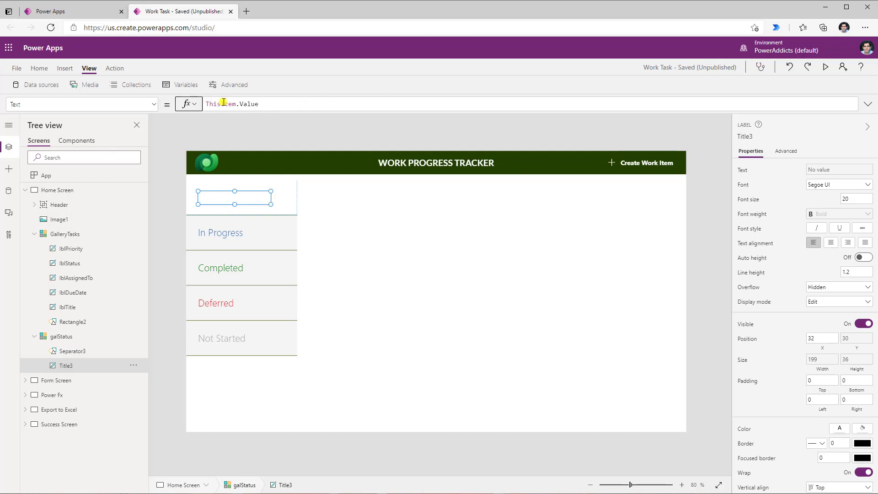
click(208, 104)
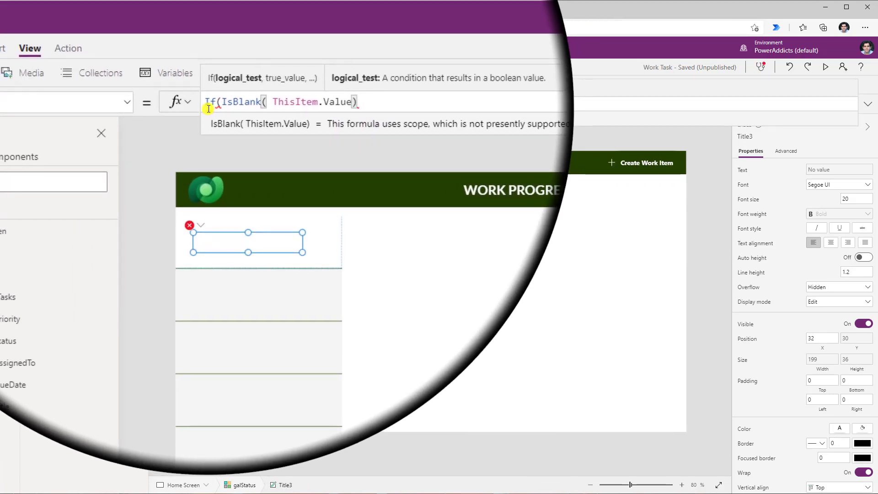
text(,"All)
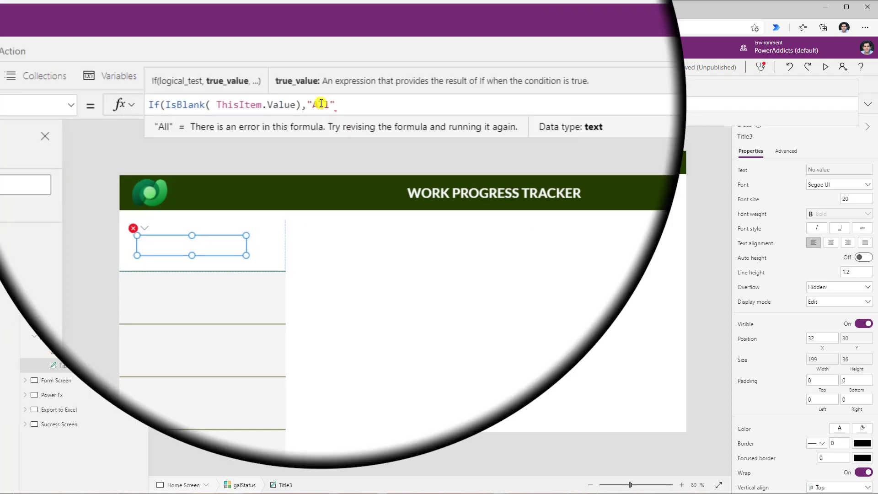
text(",ThisItem.)
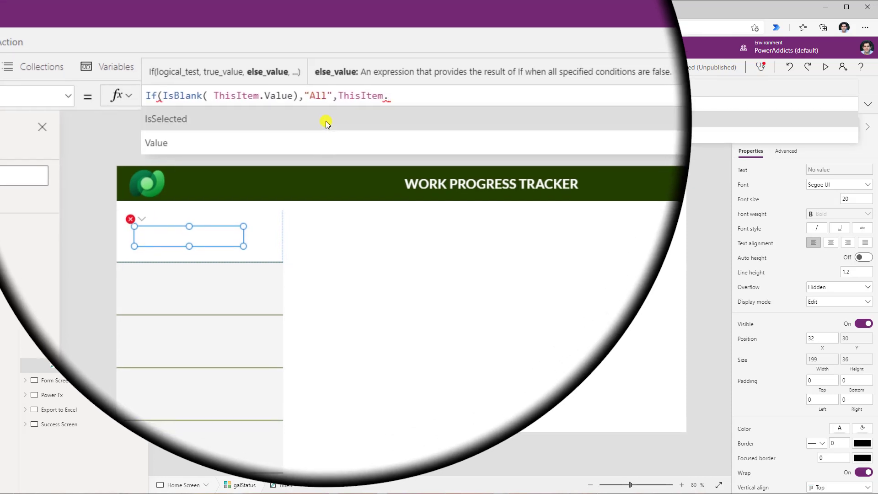
click(326, 145)
text())
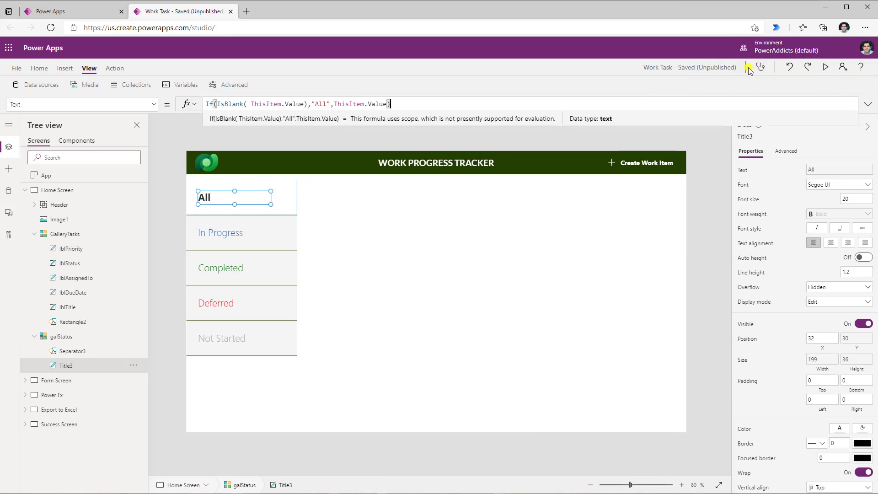
- Preview the app, test the In Progress, Completed, Deferred, Not Started and All entries, and exit the preview
click(826, 67)
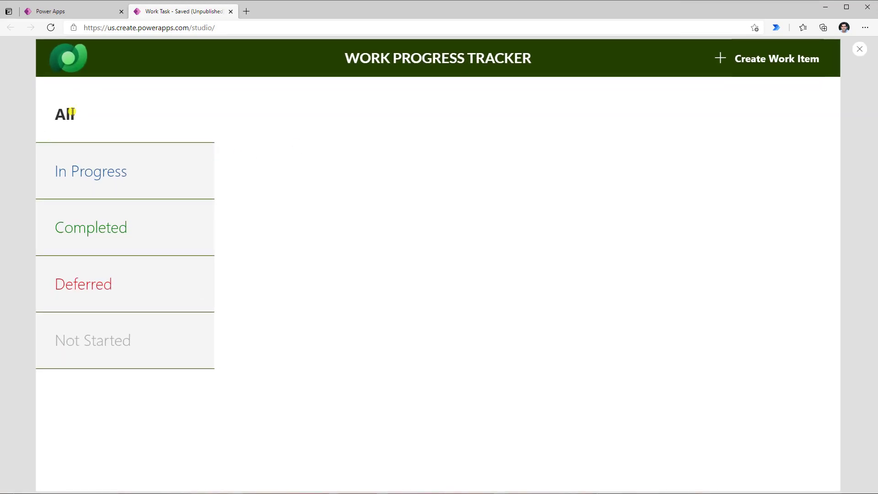
click(92, 176)
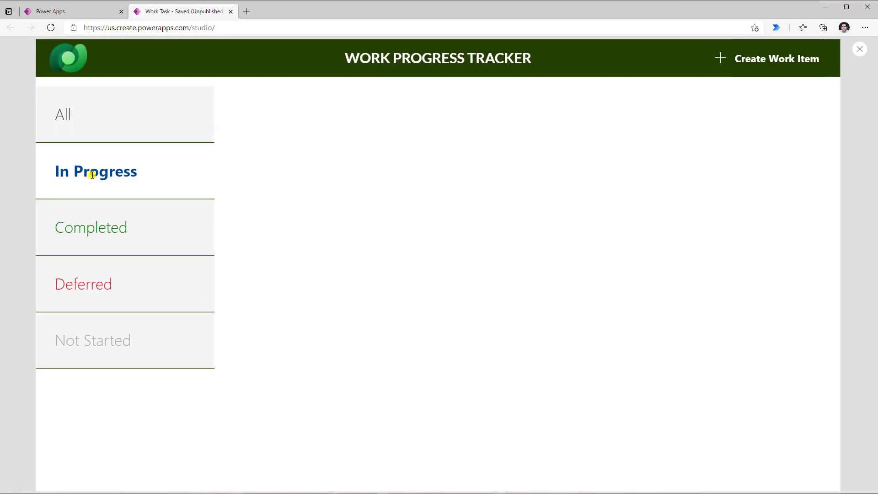
click(101, 224)
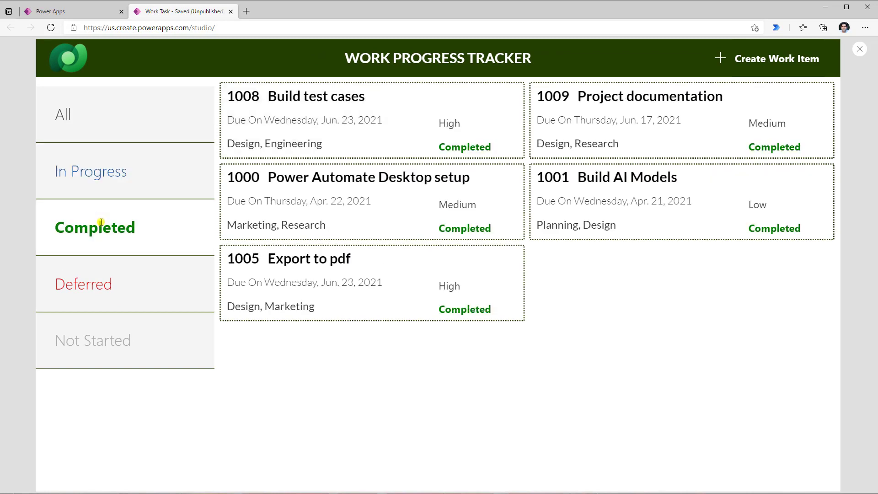
click(106, 285)
click(124, 335)
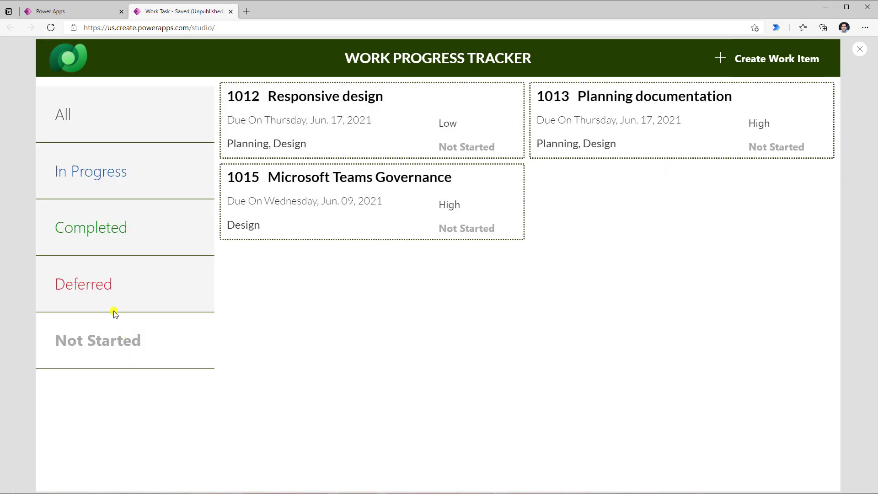
click(63, 114)
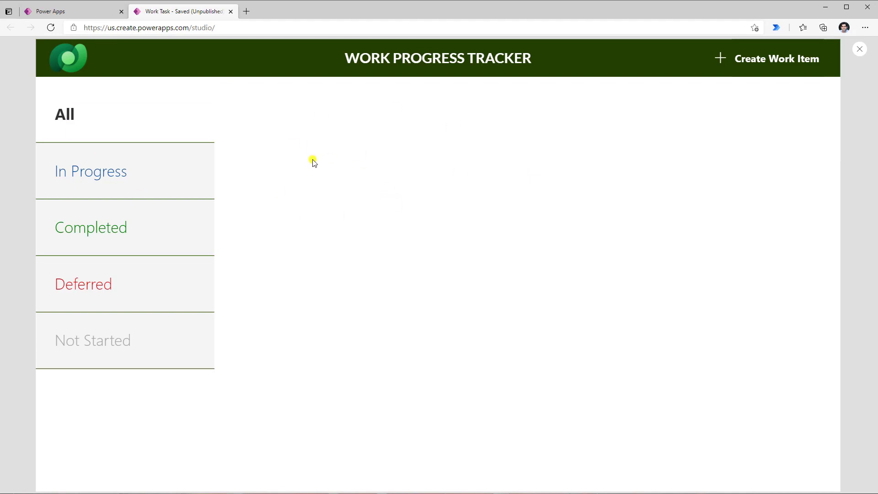
click(866, 53)
- Set GalleryTasks' Items to Filter('Work Tasks', IsBlank(galStatus.Selected.Value) || 'Work Task Status' = galStatus.Selected.Value)
click(534, 298)
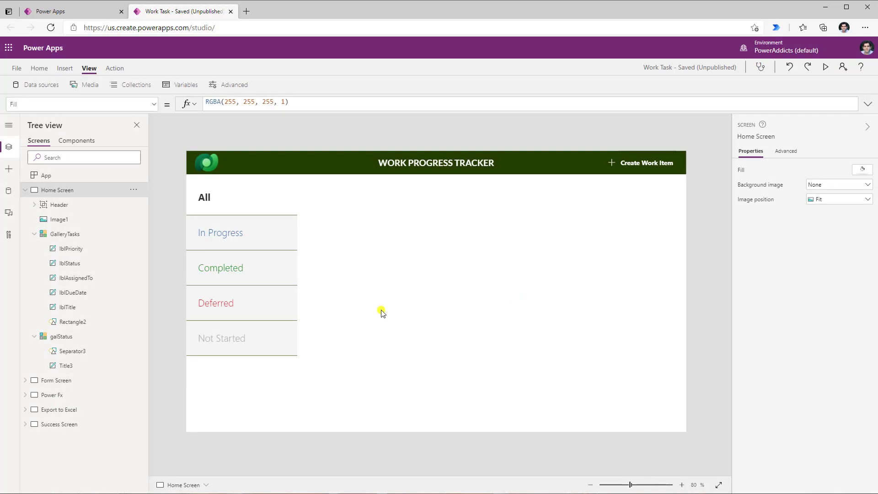
click(84, 236)
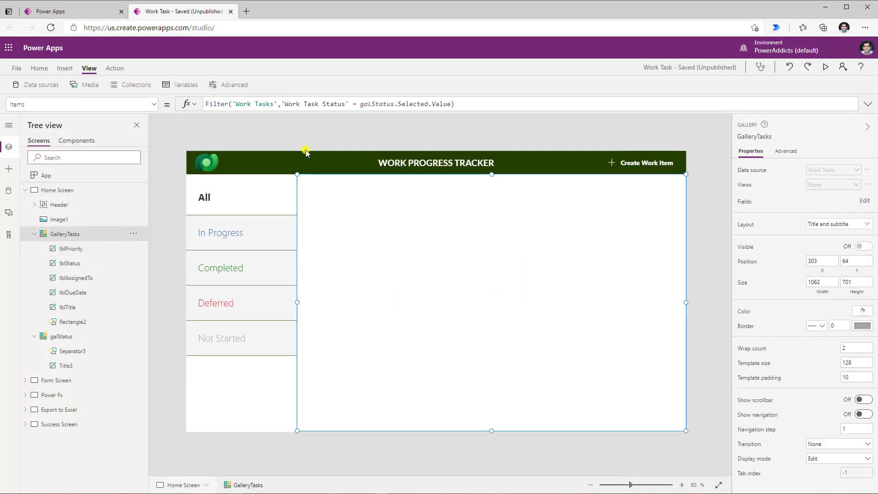
click(330, 103)
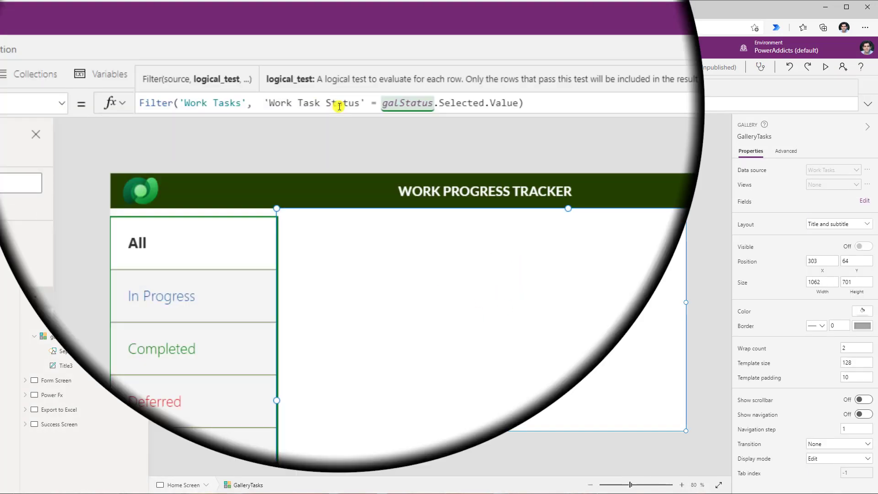
text(isb)
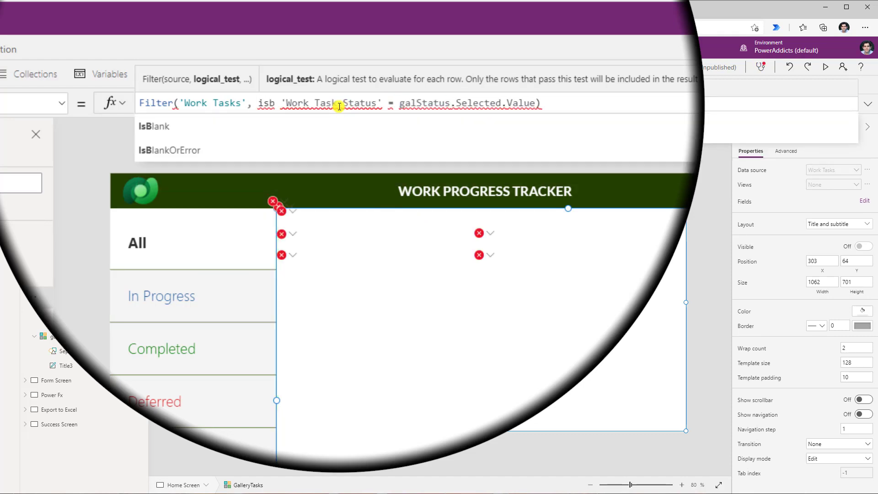
key(Tab)
text(galStatus.Selected.Value)
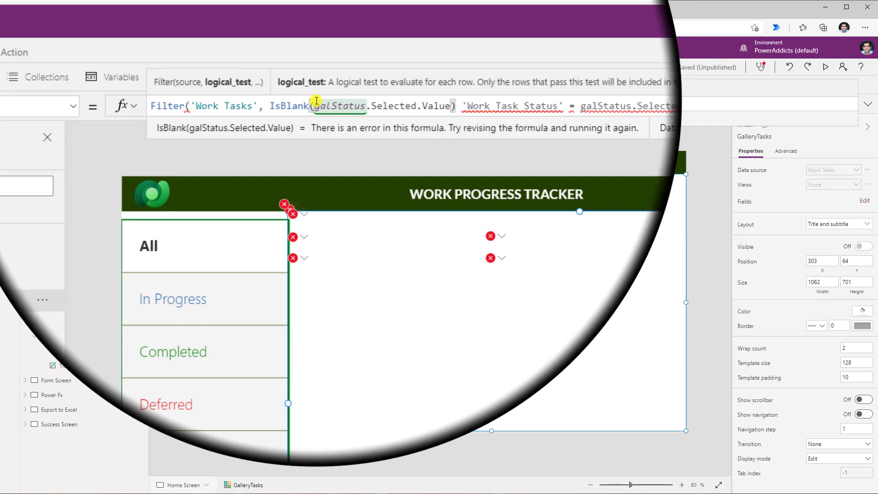
text(||)
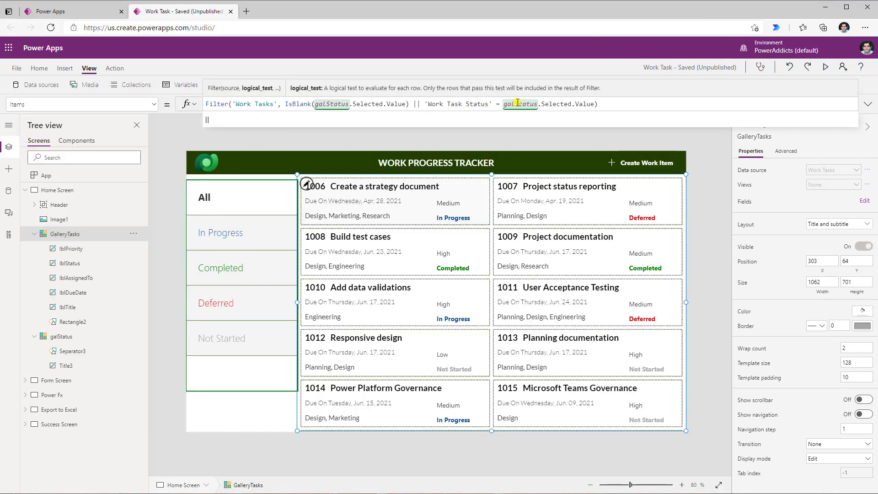
- Preview the app and test the updated task filter with In Progress, Completed, Deferred, Not Started and All
click(827, 69)
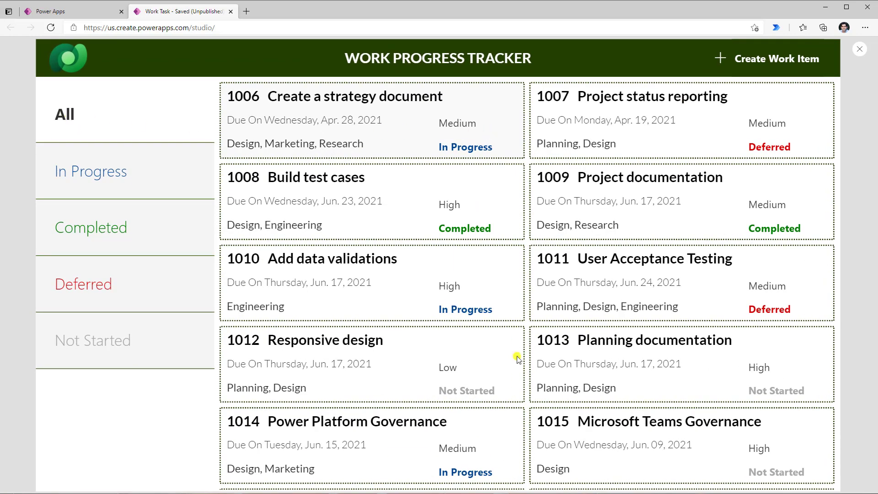
click(91, 187)
click(105, 226)
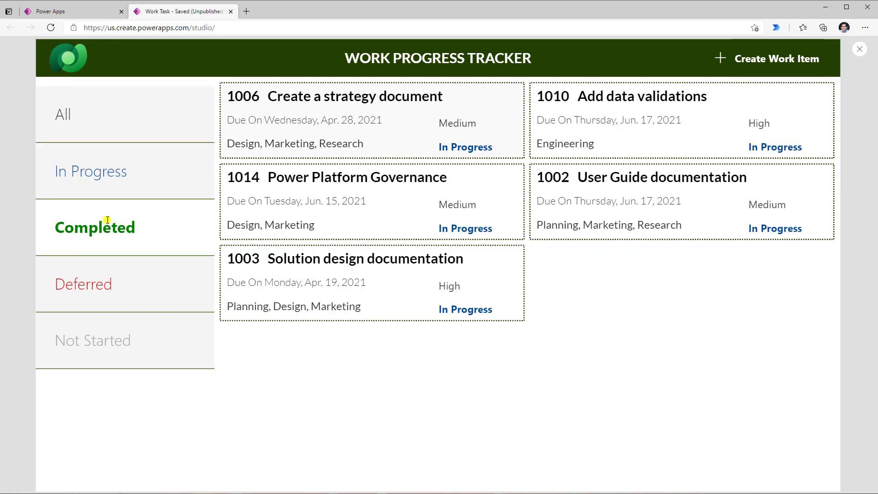
click(118, 265)
click(121, 332)
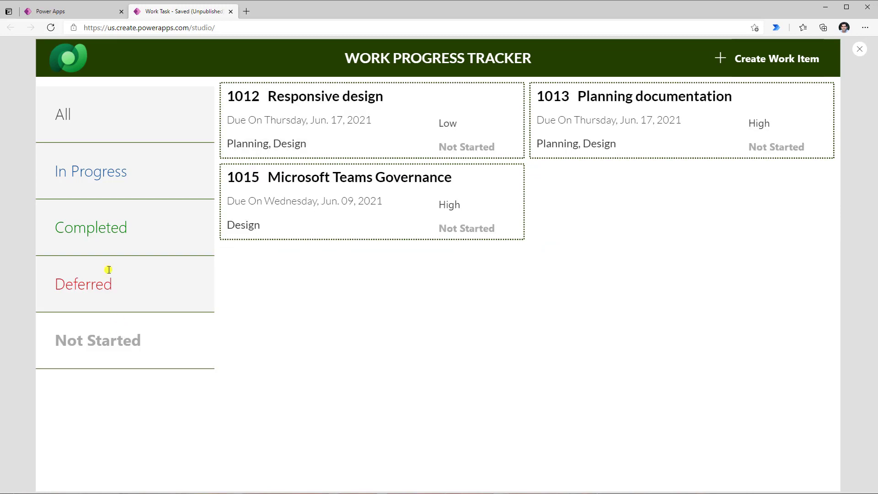
click(79, 130)
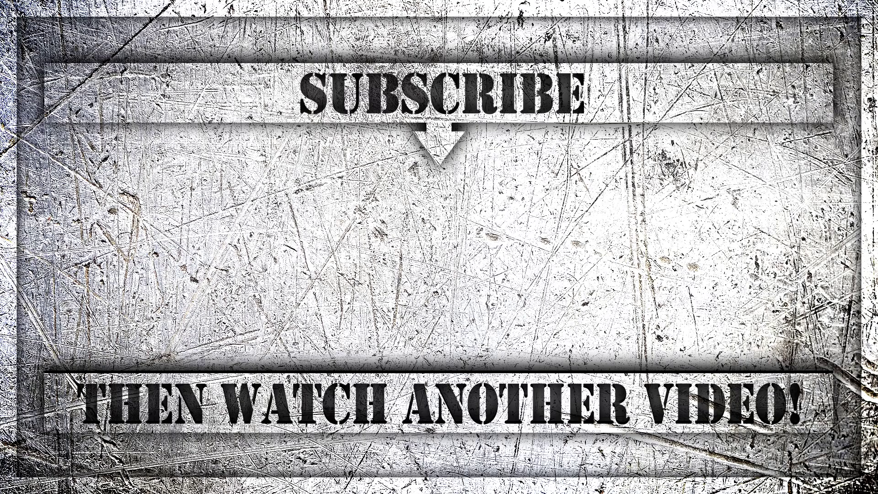